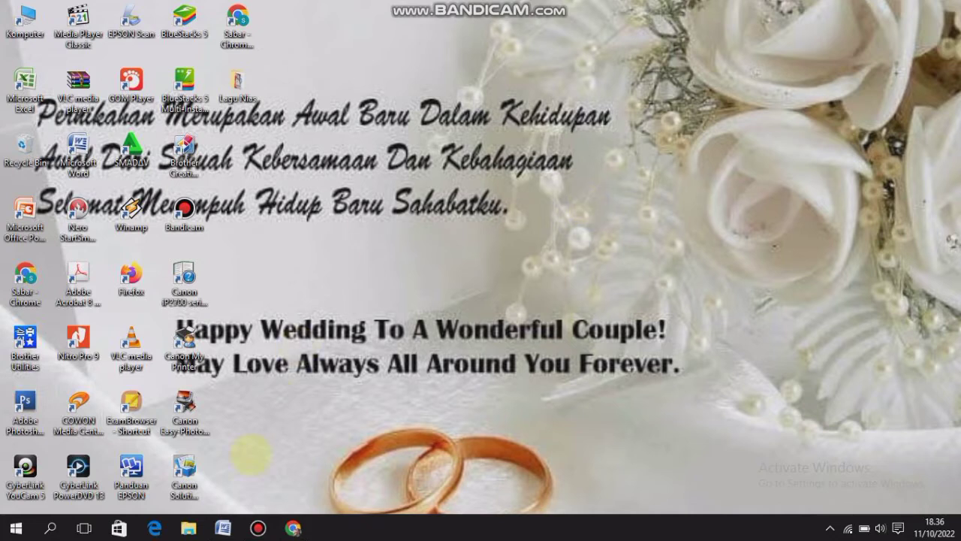
Open Google Drive in Chrome and create a new blank Google Form
{"action": "left_click", "coordinate": [293, 528]}
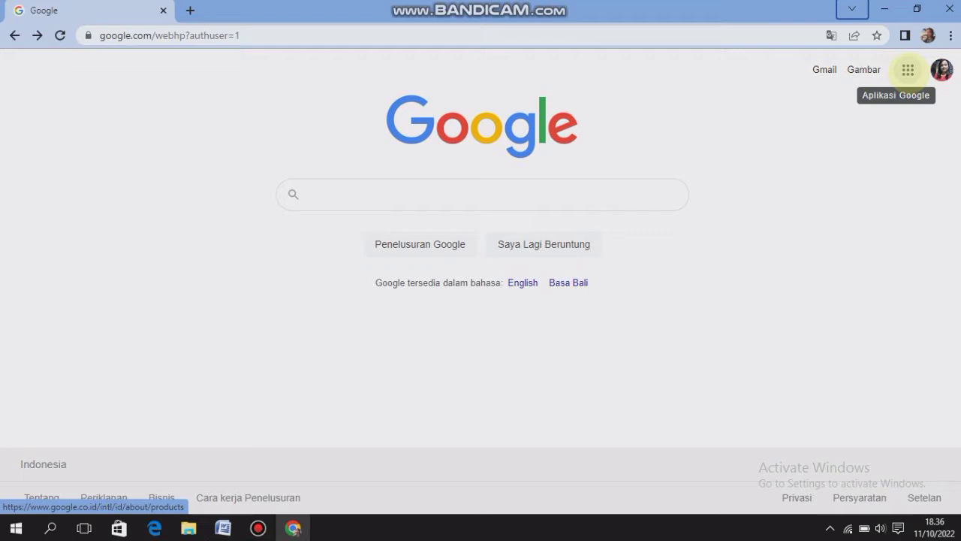
{"action": "left_click", "coordinate": [908, 70]}
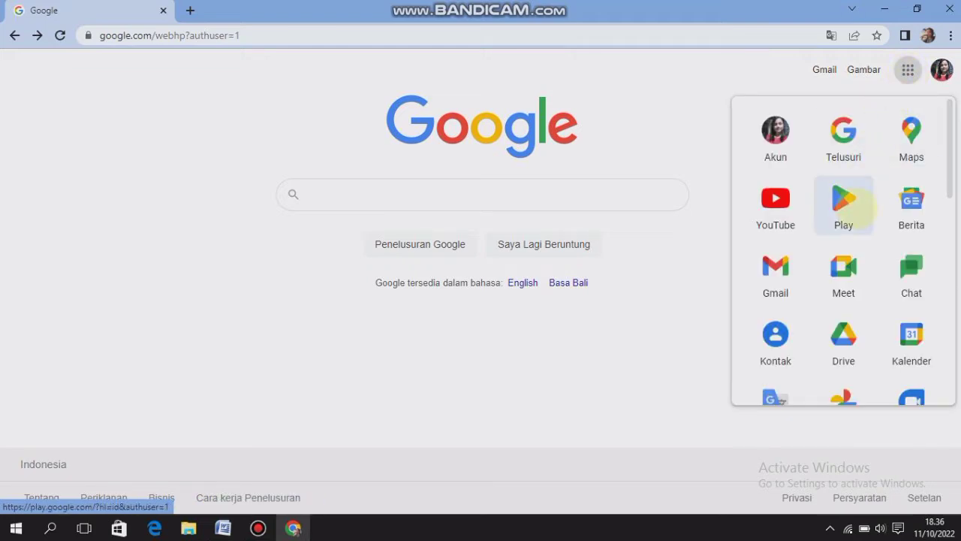
{"action": "left_click", "coordinate": [843, 342]}
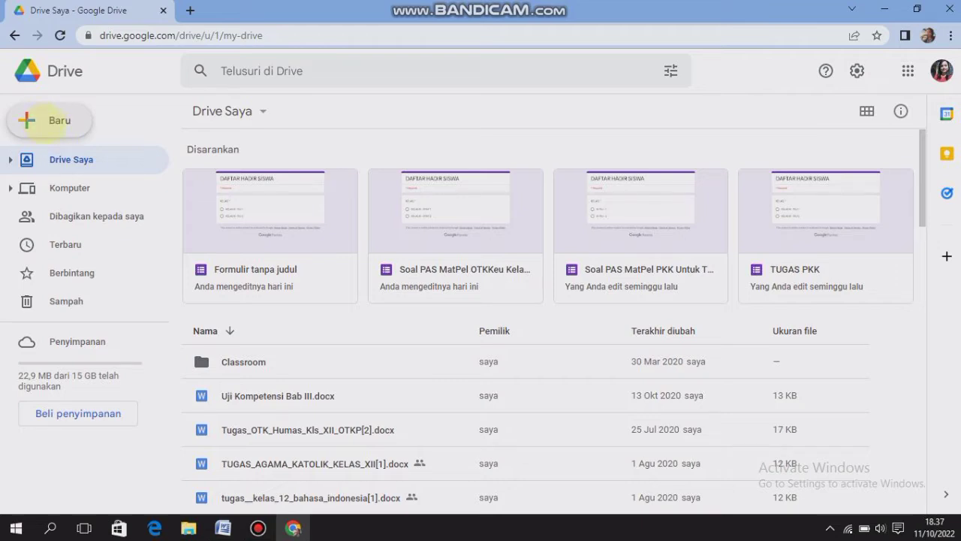
{"action": "left_click", "coordinate": [46, 122]}
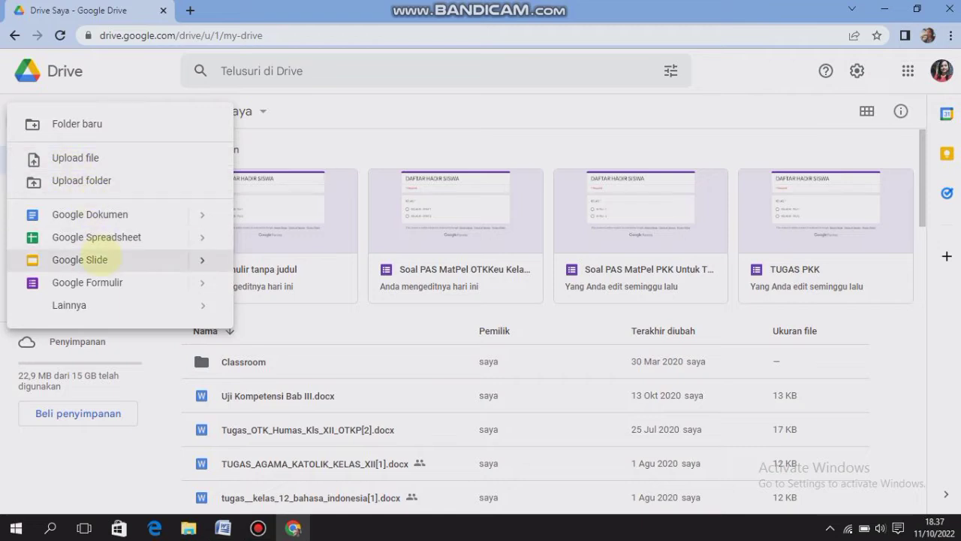
{"action": "left_click", "coordinate": [109, 282]}
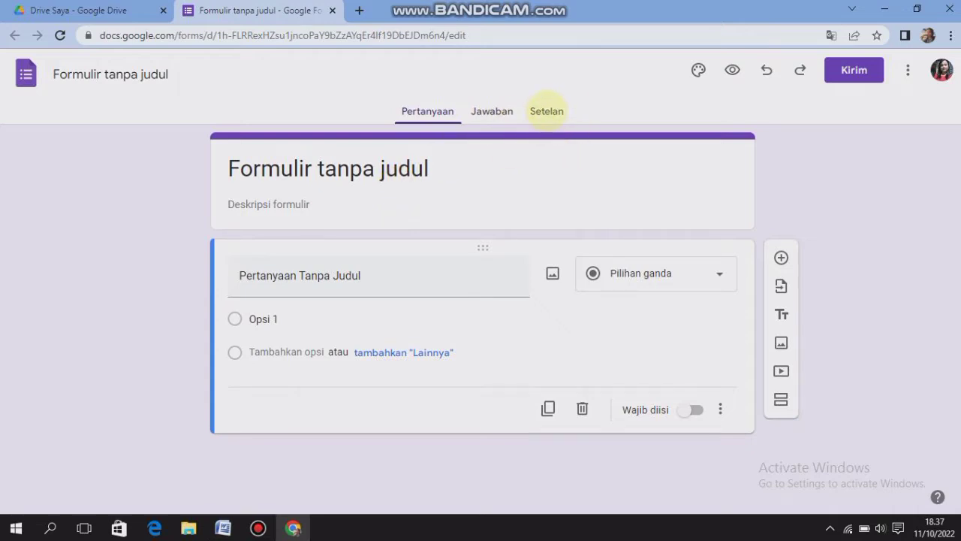
Turn the form into a quiz in its settings
{"action": "left_click", "coordinate": [547, 111]}
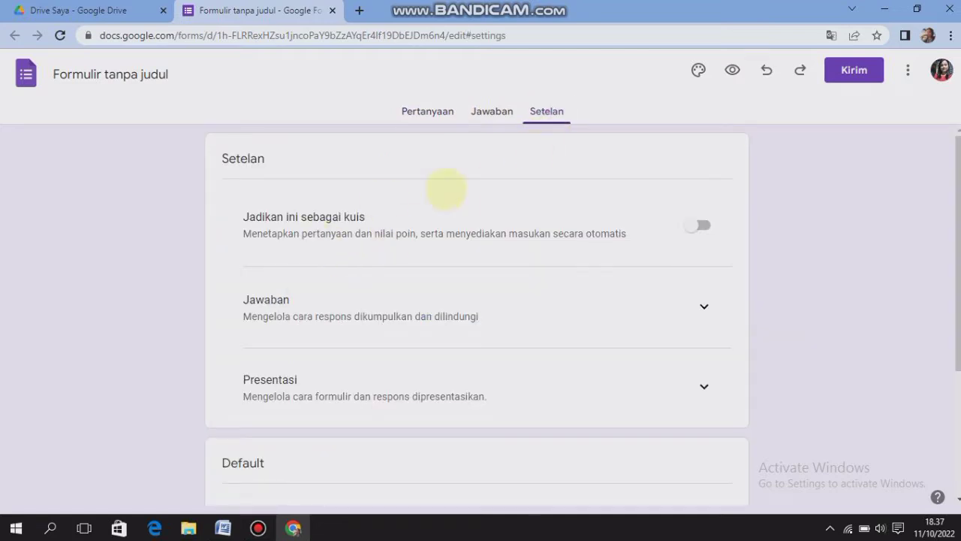
{"action": "left_click", "coordinate": [697, 226]}
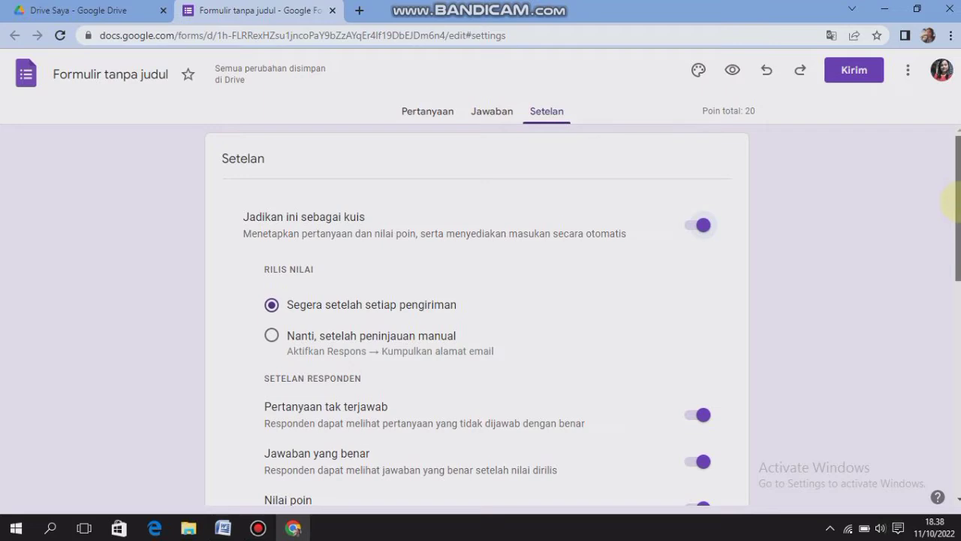
{"action": "scroll", "coordinate": [944, 200], "scroll_direction": "down", "scroll_amount": 1}
{"action": "left_click_drag", "start_coordinate": [957, 229], "coordinate": [957, 240]}
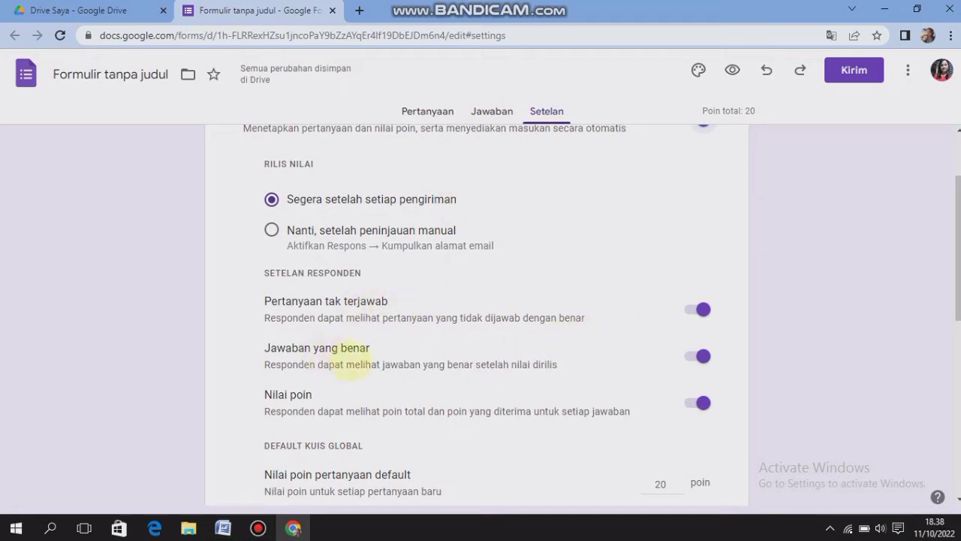
Examine the quiz's respondent settings, the default question point value and the response collection options
{"action": "left_click", "coordinate": [704, 306]}
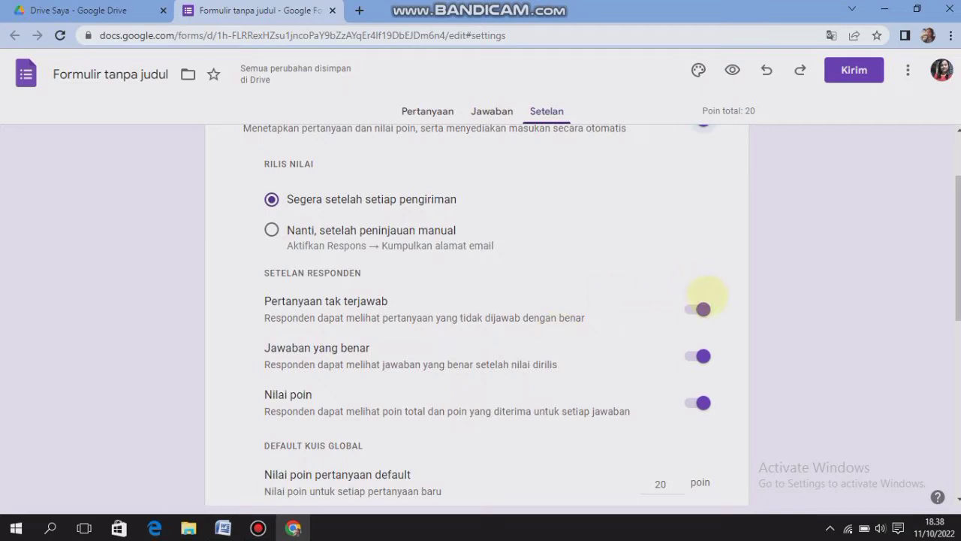
{"action": "left_click", "coordinate": [702, 309]}
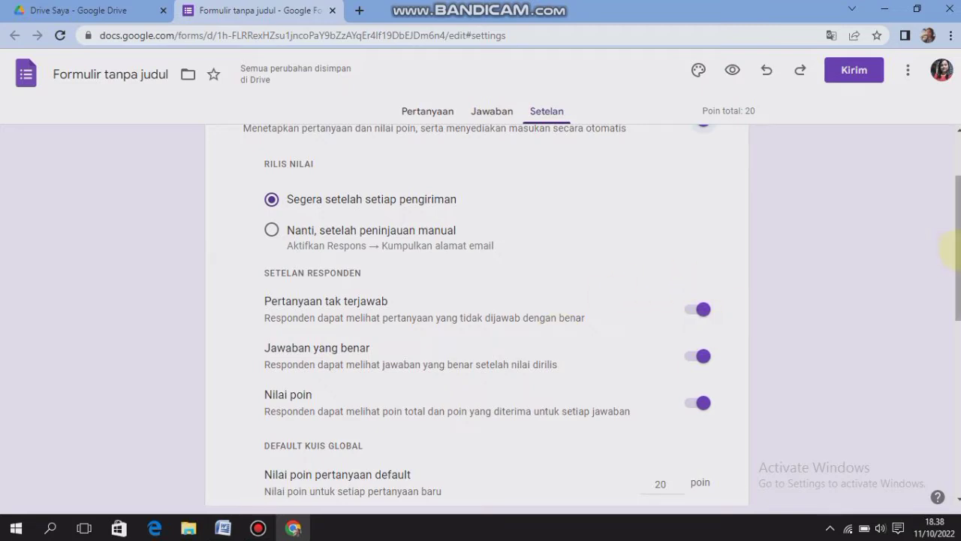
{"action": "scroll", "coordinate": [949, 249], "scroll_direction": "down", "scroll_amount": 1}
{"action": "scroll", "coordinate": [481, 315], "scroll_direction": "down", "scroll_amount": 2}
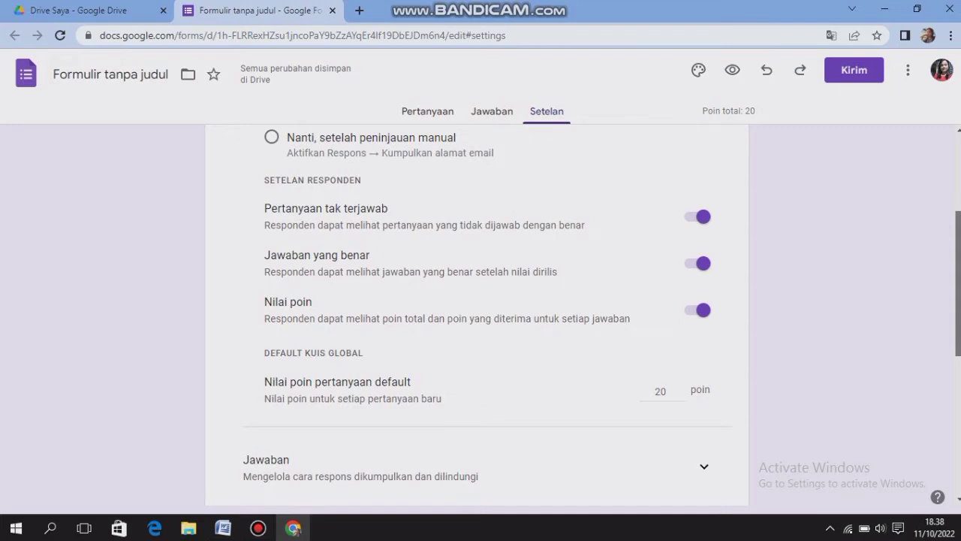
{"action": "scroll", "coordinate": [830, 281], "scroll_direction": "down", "scroll_amount": 1}
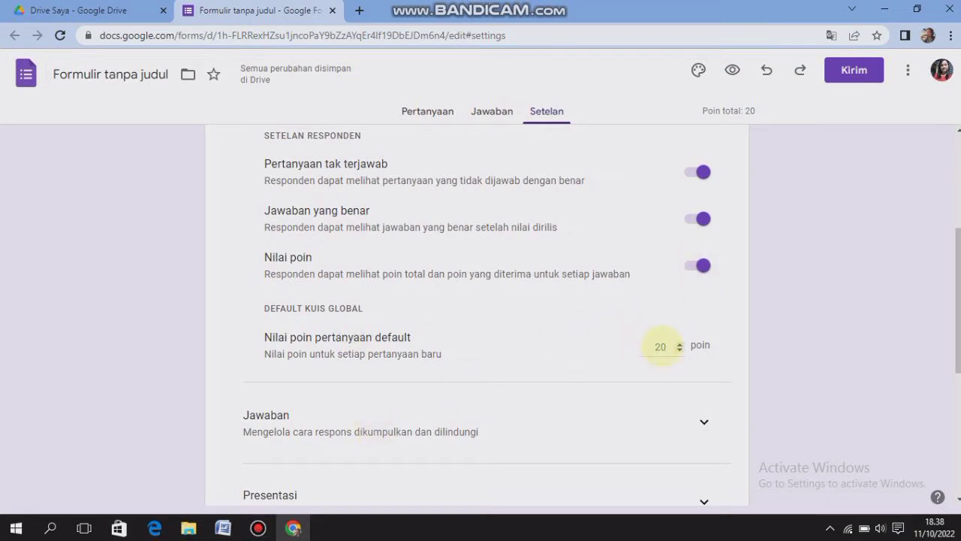
{"action": "double_click", "coordinate": [662, 347]}
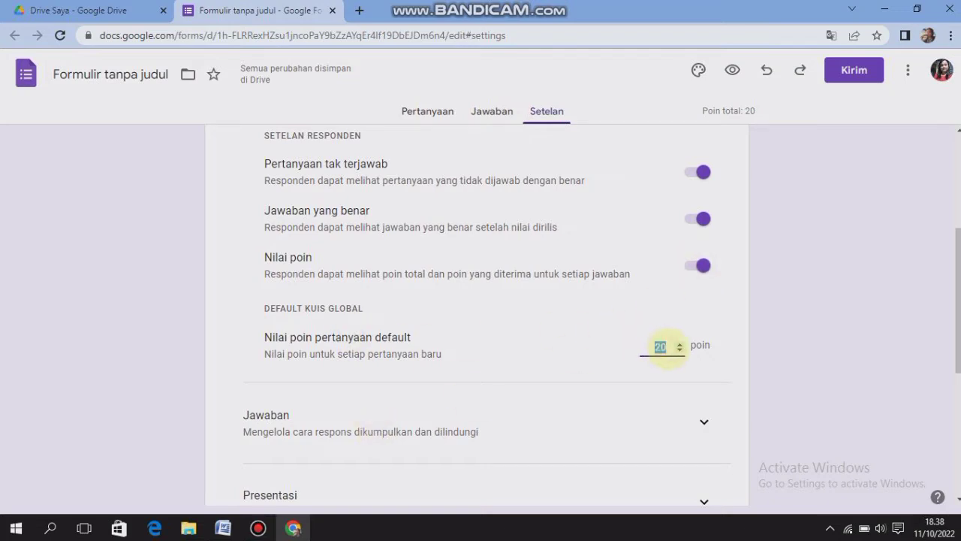
{"action": "left_click", "coordinate": [662, 346]}
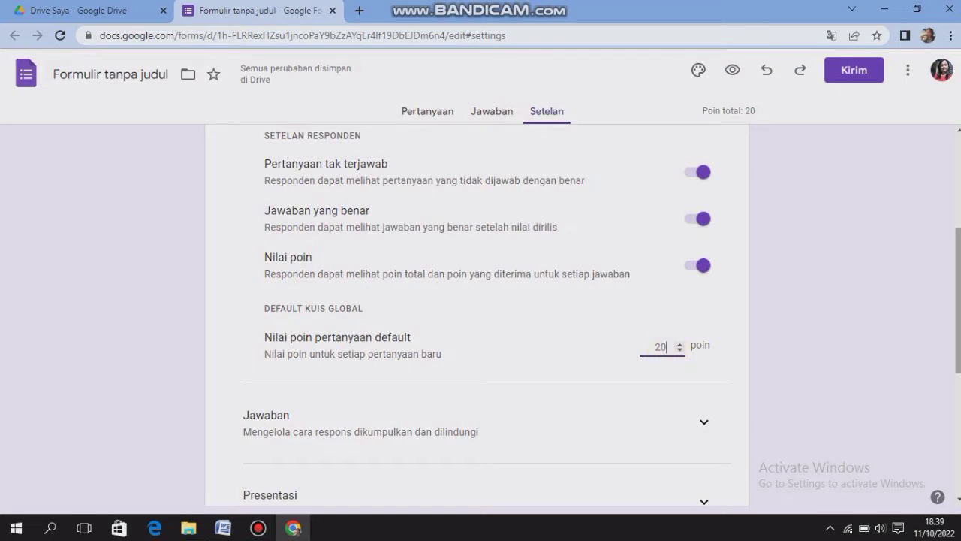
{"action": "scroll", "coordinate": [492, 268], "scroll_direction": "down", "scroll_amount": 3}
{"action": "left_click", "coordinate": [492, 268]}
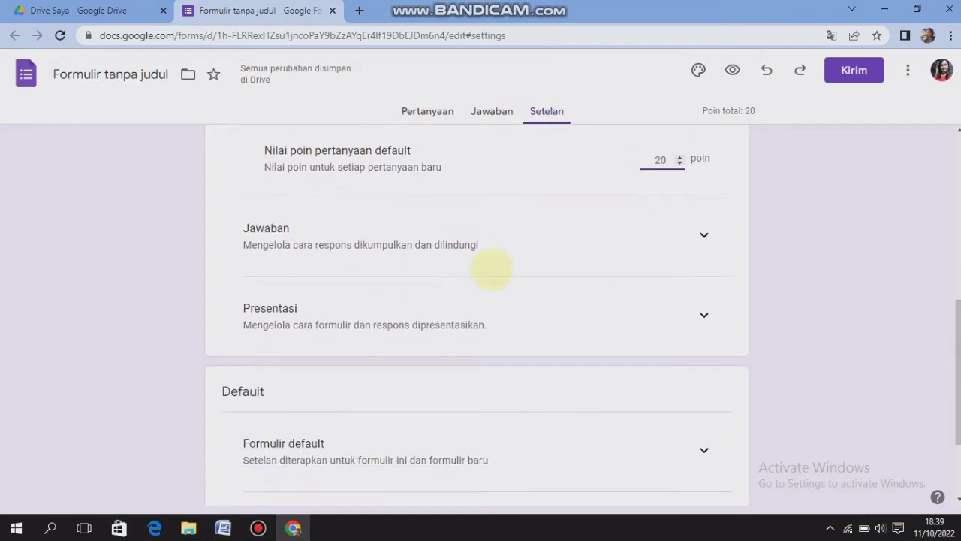
{"action": "left_click", "coordinate": [703, 234]}
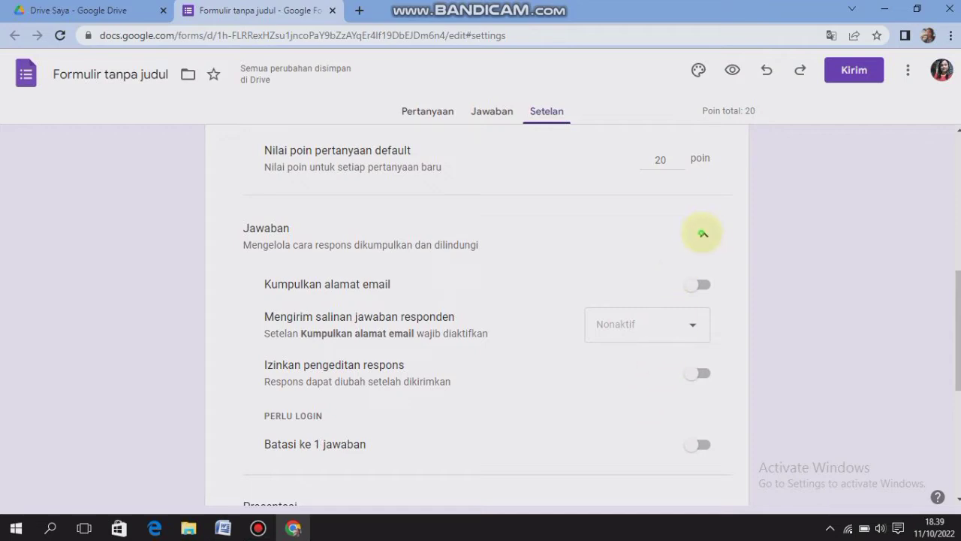
{"action": "left_click", "coordinate": [704, 233]}
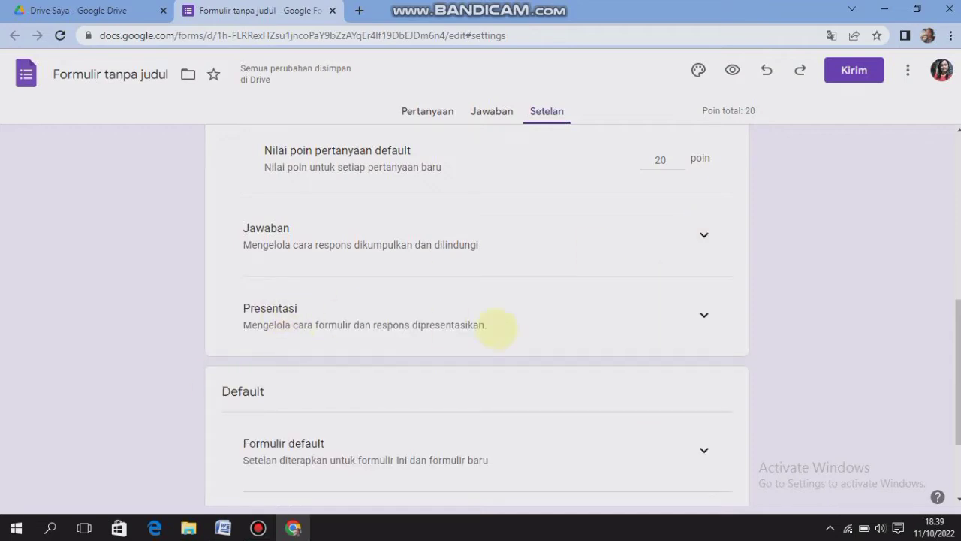
Enable shuffling of the question order in the form's presentation settings
{"action": "left_click", "coordinate": [703, 315]}
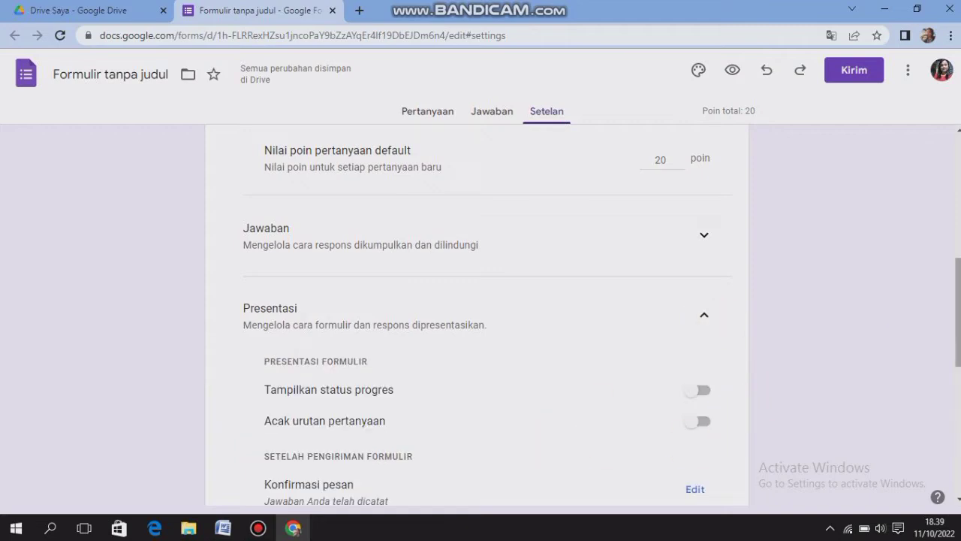
{"action": "scroll", "coordinate": [406, 297], "scroll_direction": "down", "scroll_amount": 2}
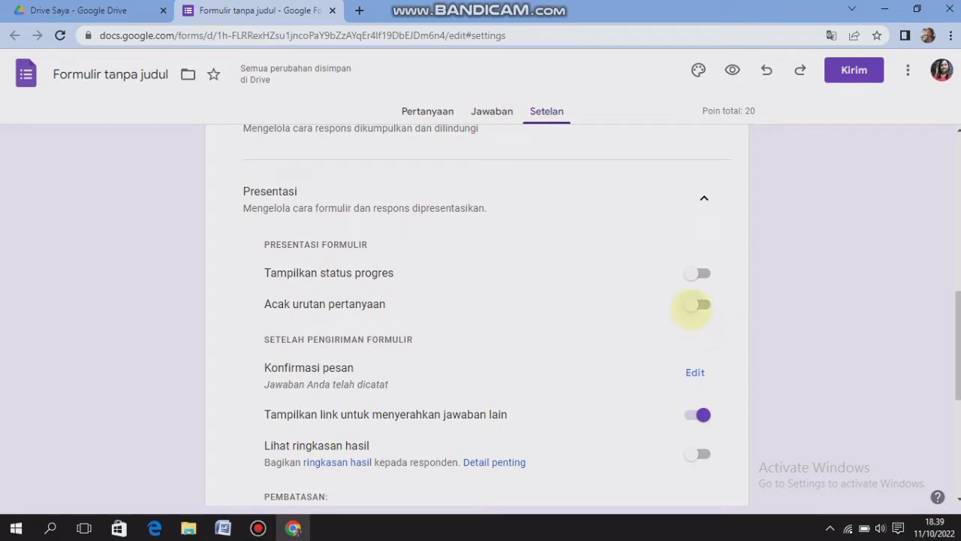
{"action": "left_click", "coordinate": [693, 305]}
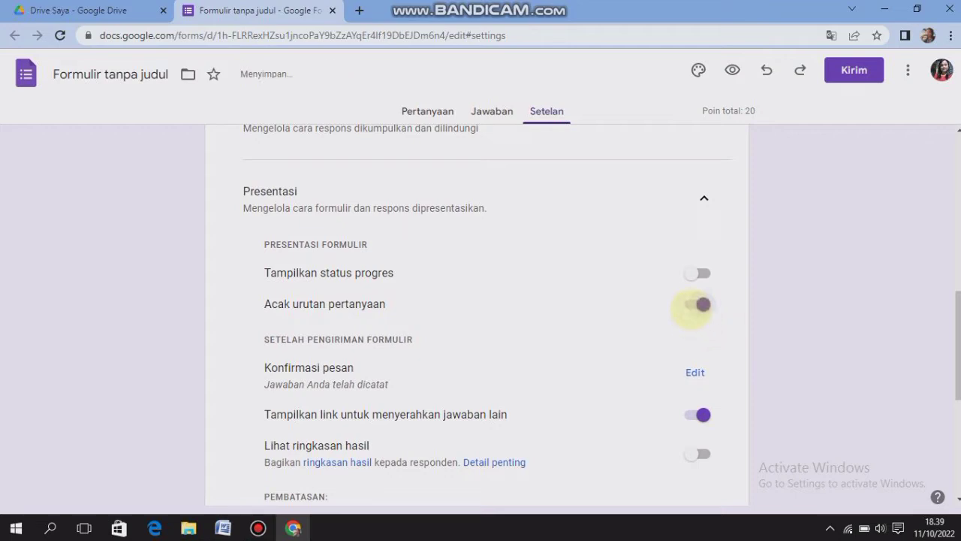
{"action": "left_click_drag", "start_coordinate": [959, 363], "coordinate": [917, 192]}
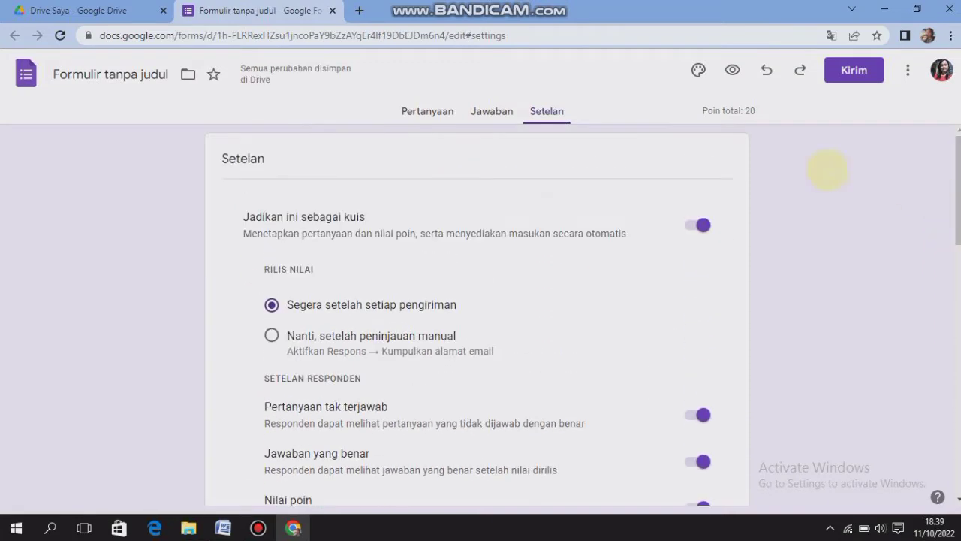
Return to the form's questions, replace the form title with "DAFTAR HADIR SISWA" and make it bold
{"action": "left_click", "coordinate": [427, 112]}
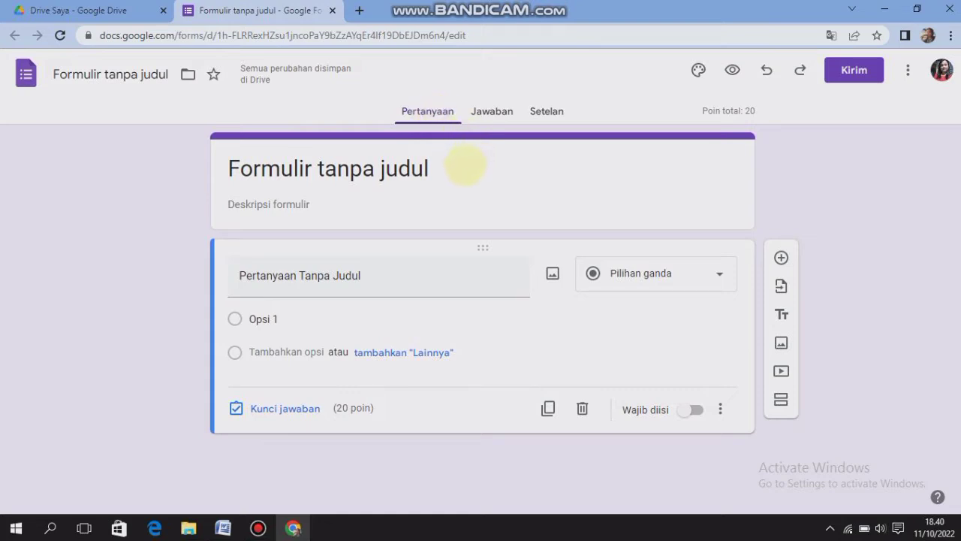
{"action": "left_click", "coordinate": [448, 172]}
{"action": "left_click_drag", "start_coordinate": [425, 171], "coordinate": [214, 173]}
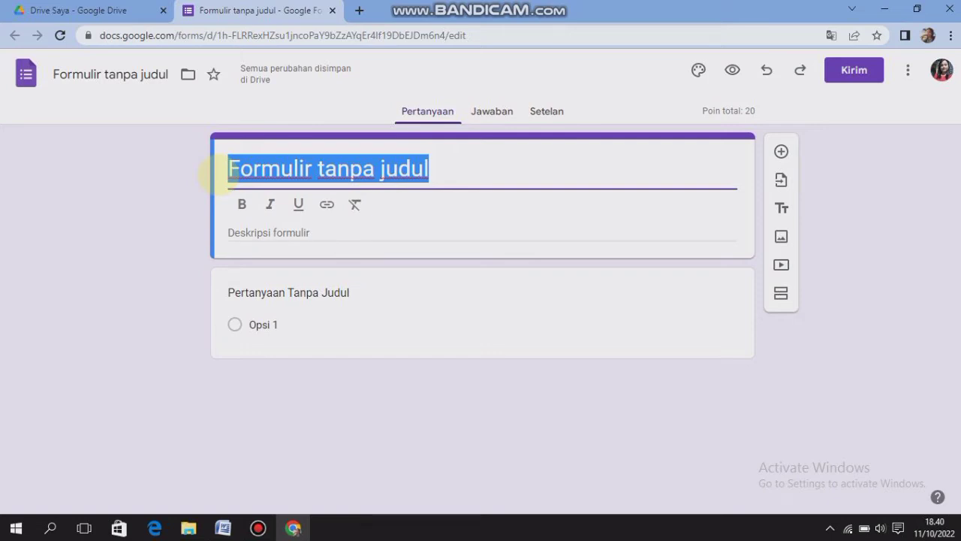
{"action": "type", "text": "d"}
{"action": "key", "text": "BackSpace"}
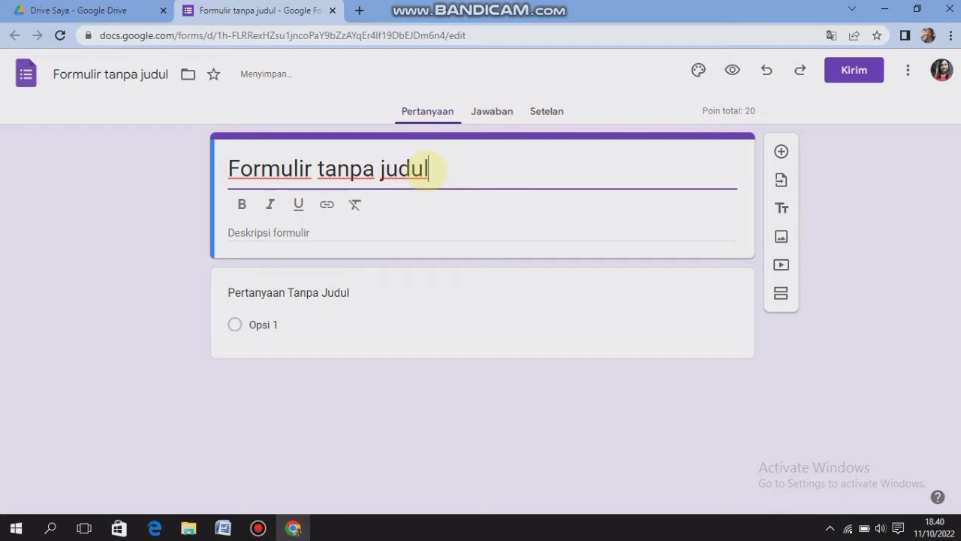
{"action": "left_click_drag", "start_coordinate": [423, 169], "coordinate": [215, 167]}
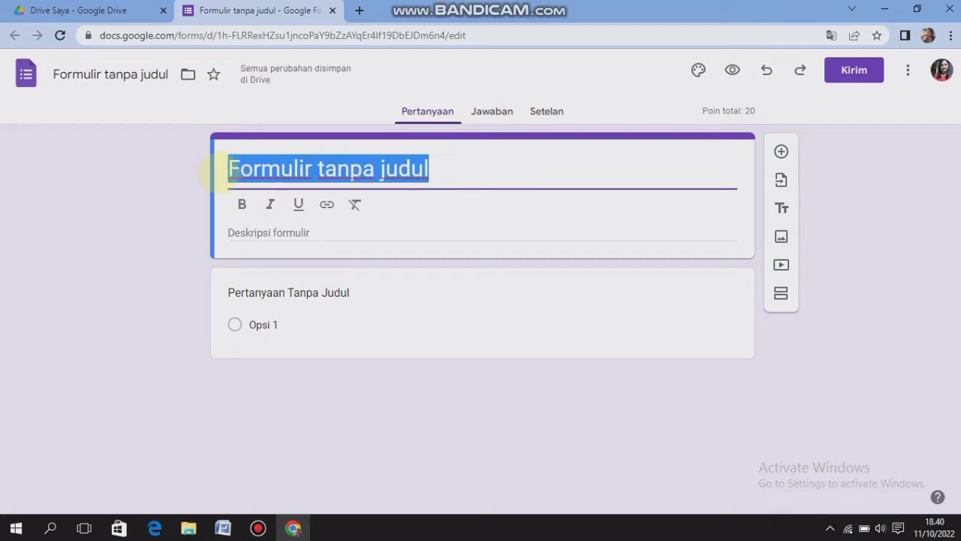
{"action": "type", "text": "DAFTAR"}
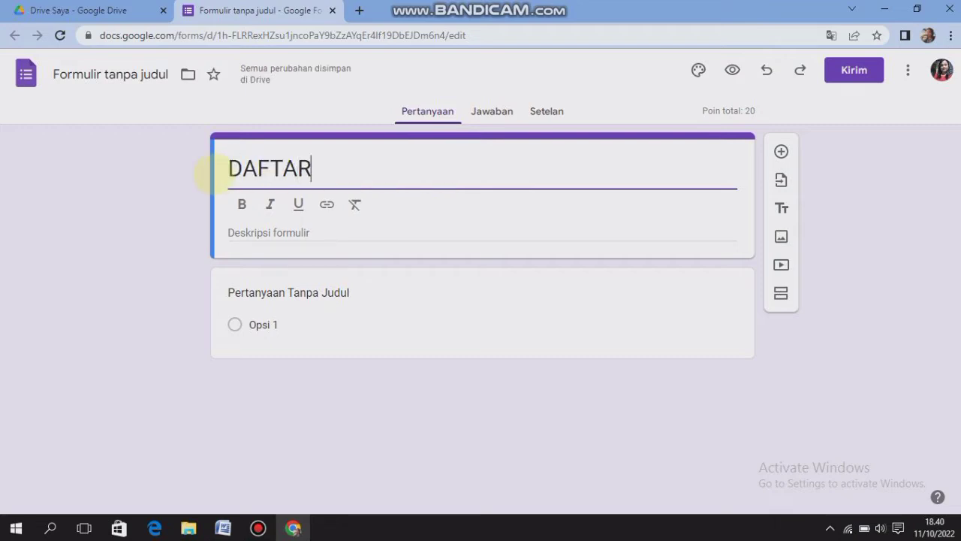
{"action": "type", "text": " HADIR SISWA"}
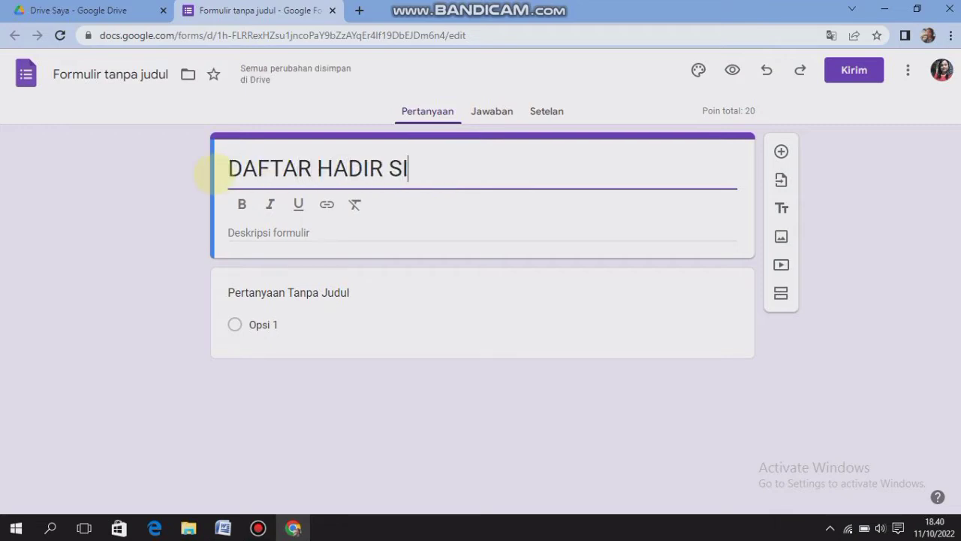
{"action": "left_click_drag", "start_coordinate": [465, 167], "coordinate": [211, 176]}
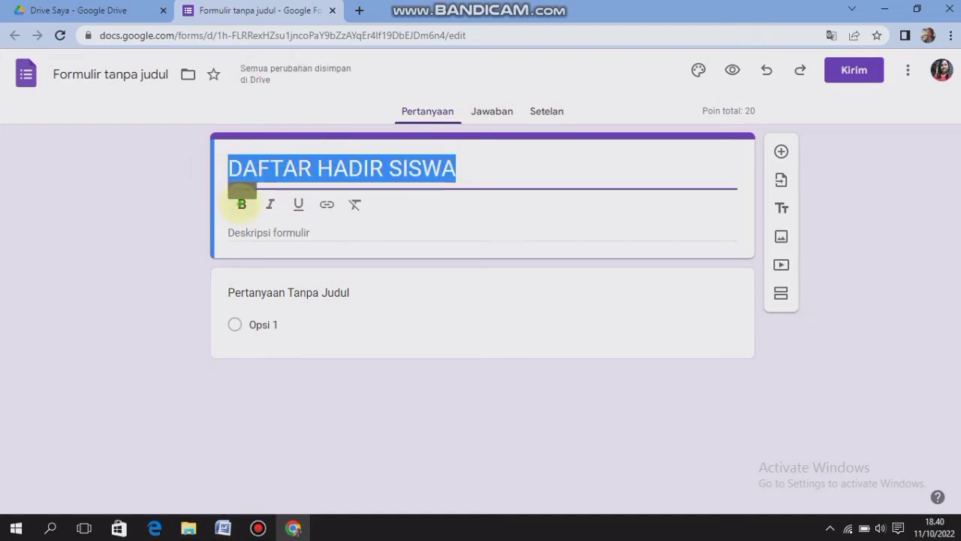
{"action": "left_click", "coordinate": [242, 204]}
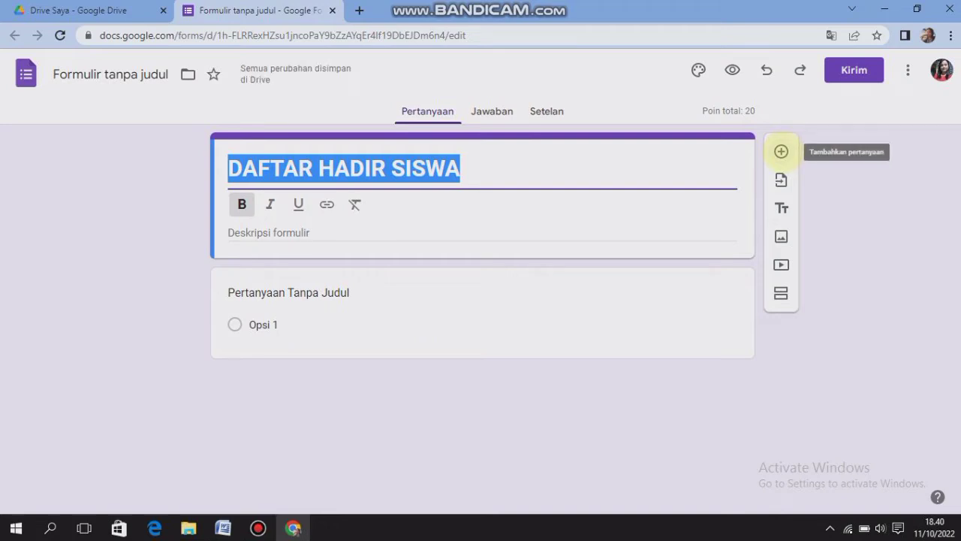
Add a new question below the form title and delete the original untitled question
{"action": "left_click", "coordinate": [780, 151]}
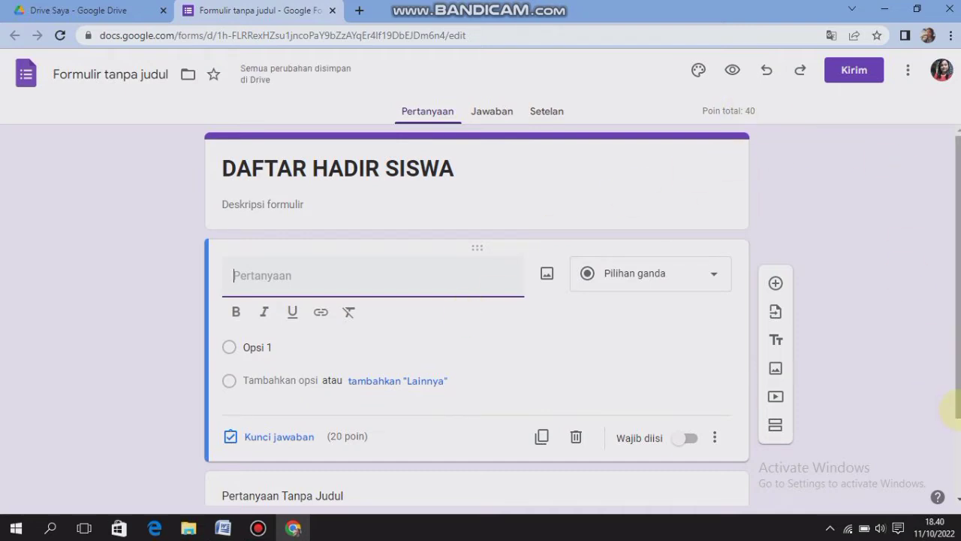
{"action": "left_click_drag", "start_coordinate": [952, 416], "coordinate": [957, 465]}
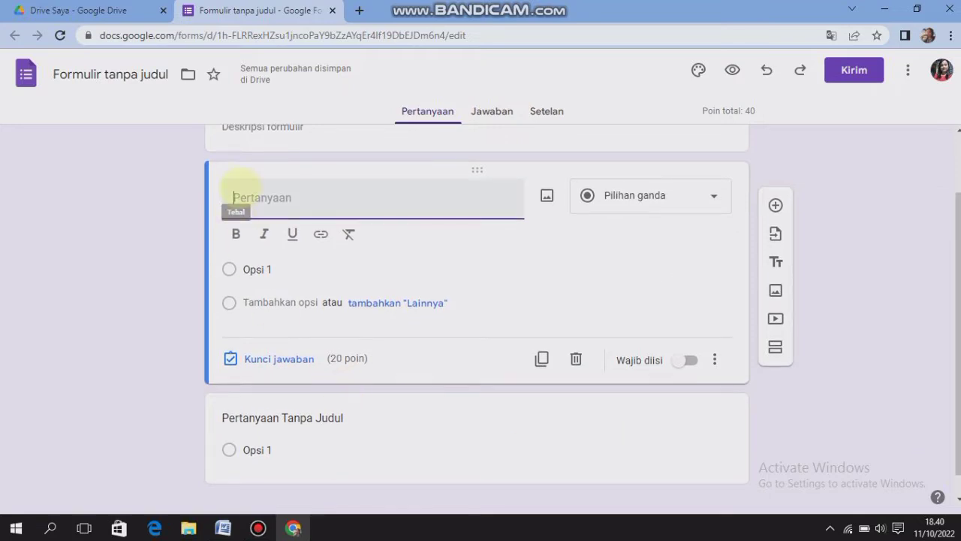
{"action": "left_click", "coordinate": [289, 417]}
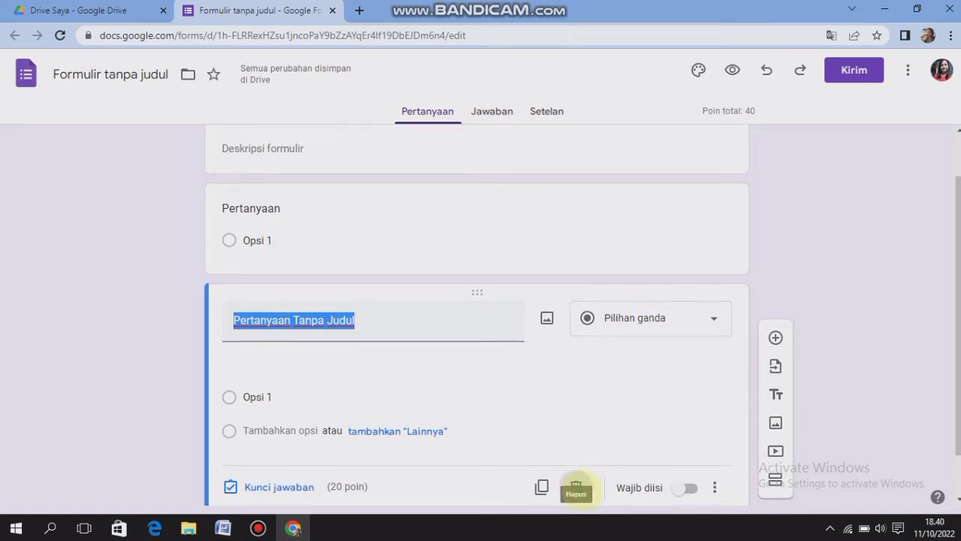
{"action": "left_click", "coordinate": [576, 486]}
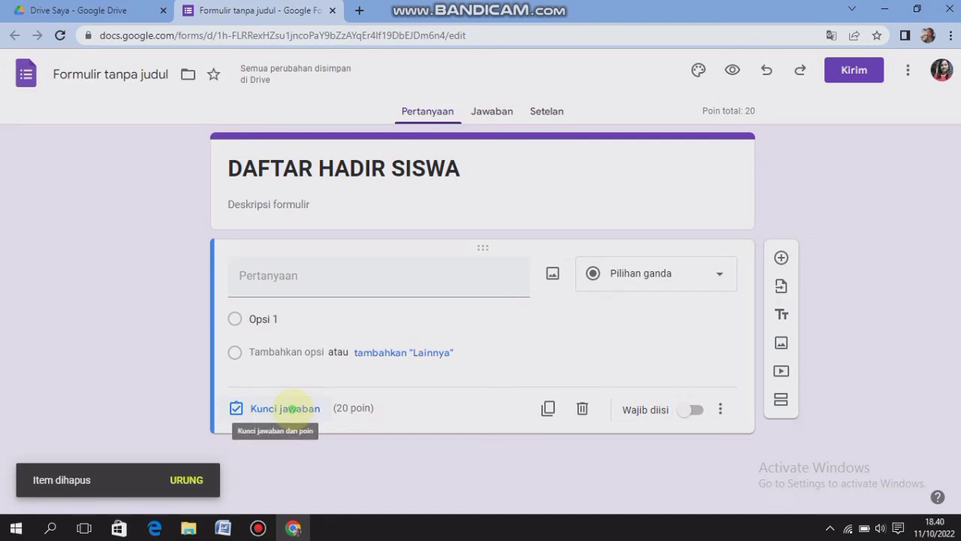
Set the new question's answer key points to 0 and enter "KELAS" as its question text
{"action": "left_click", "coordinate": [286, 407]}
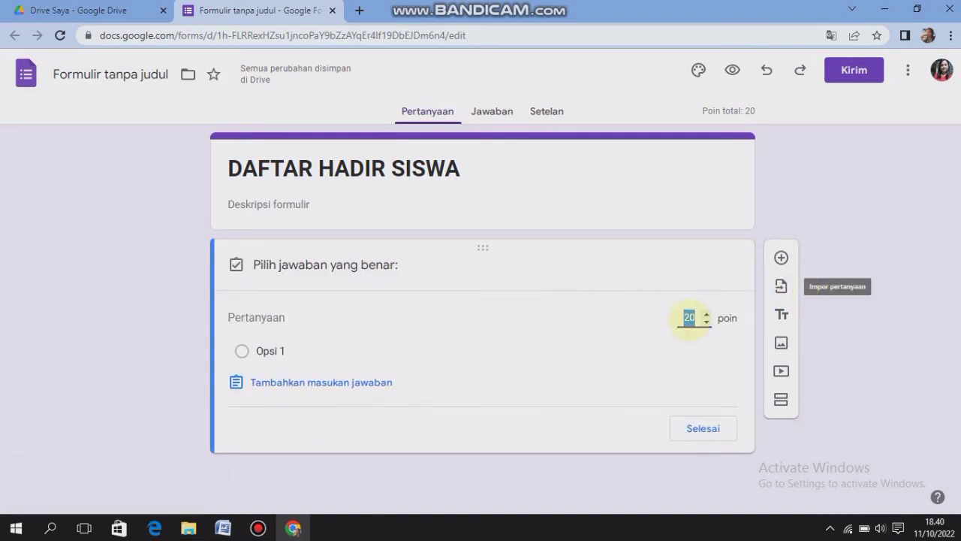
{"action": "type", "text": "0"}
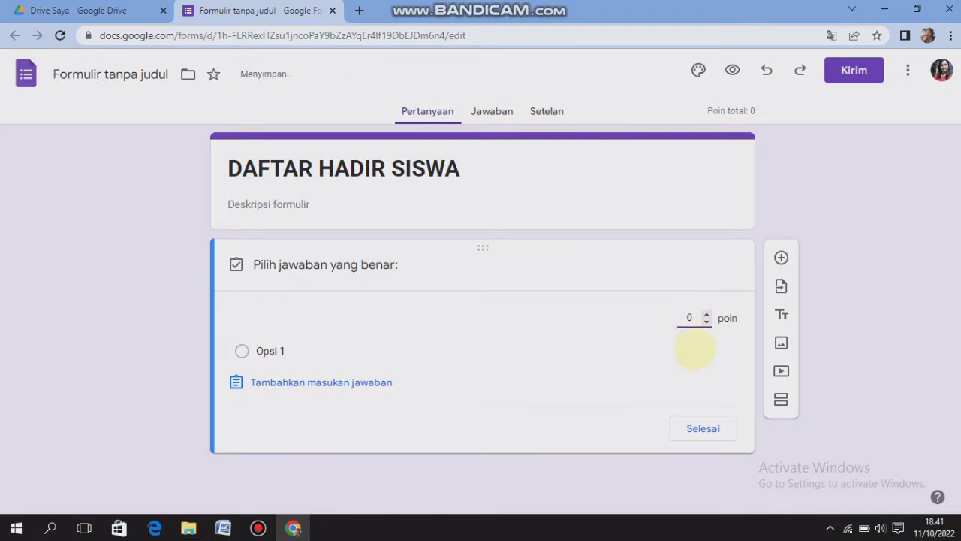
{"action": "left_click", "coordinate": [703, 428]}
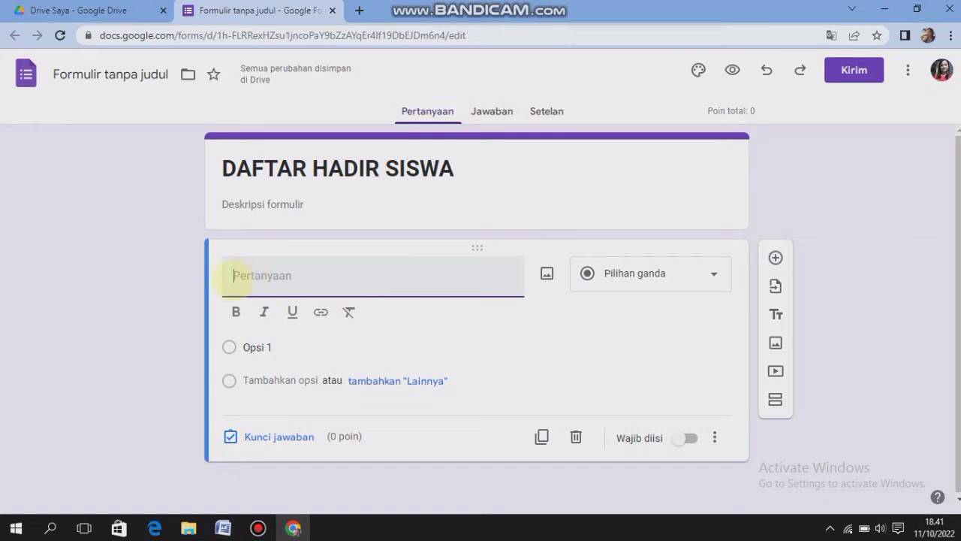
{"action": "type", "text": "KELAS"}
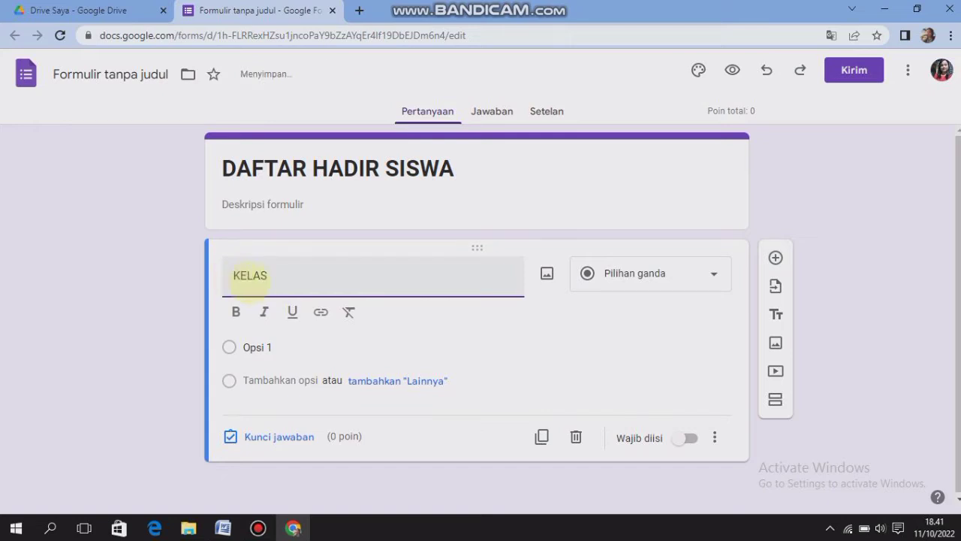
Make the "KELAS" question text bold and name its first answer option "XI - TKJ 1"
{"action": "left_click_drag", "start_coordinate": [271, 276], "coordinate": [218, 275]}
{"action": "left_click", "coordinate": [235, 311]}
{"action": "left_click", "coordinate": [285, 280]}
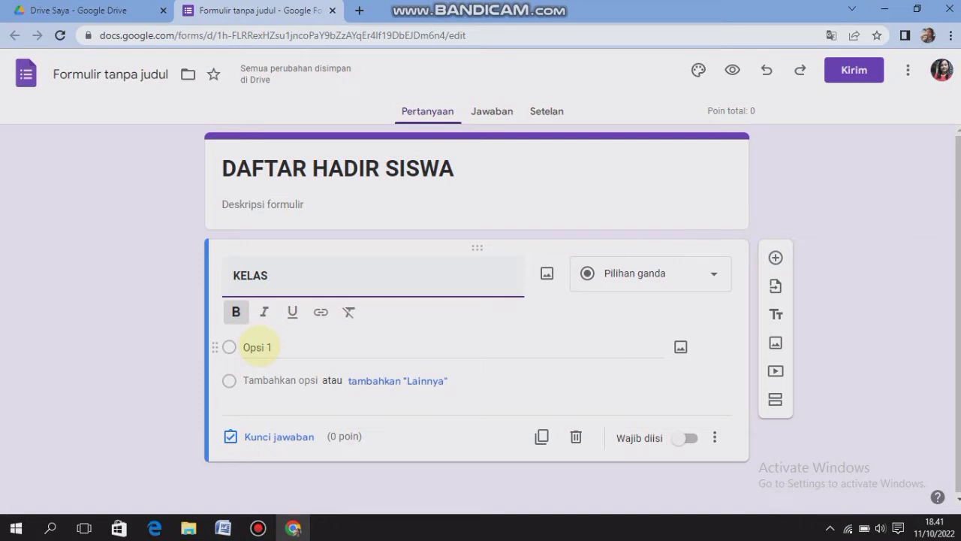
{"action": "left_click", "coordinate": [257, 347]}
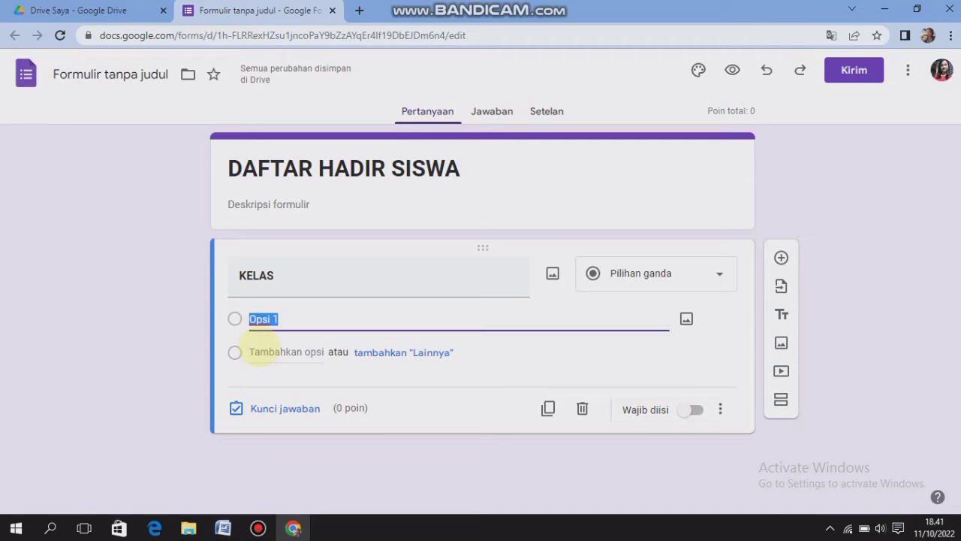
{"action": "type", "text": "XI"}
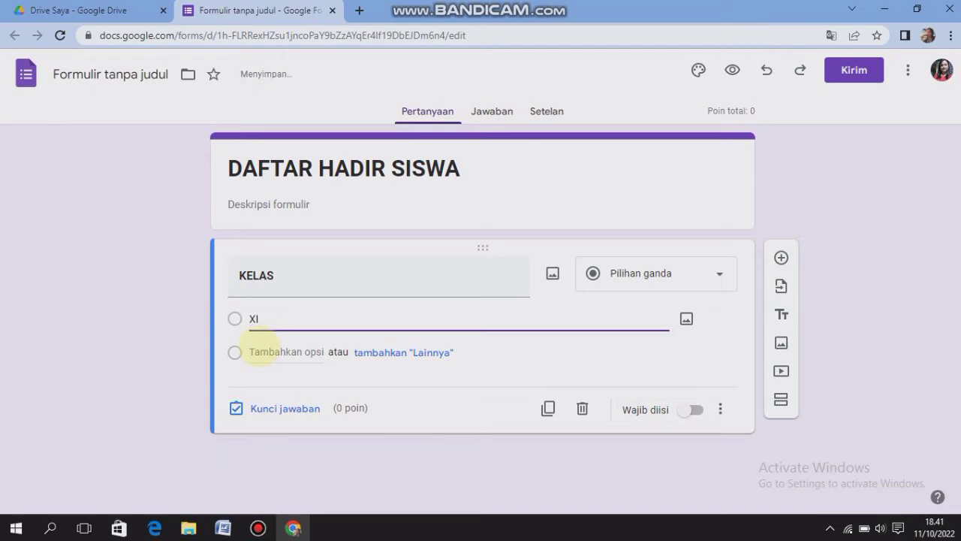
{"action": "type", "text": " - TKJ 1"}
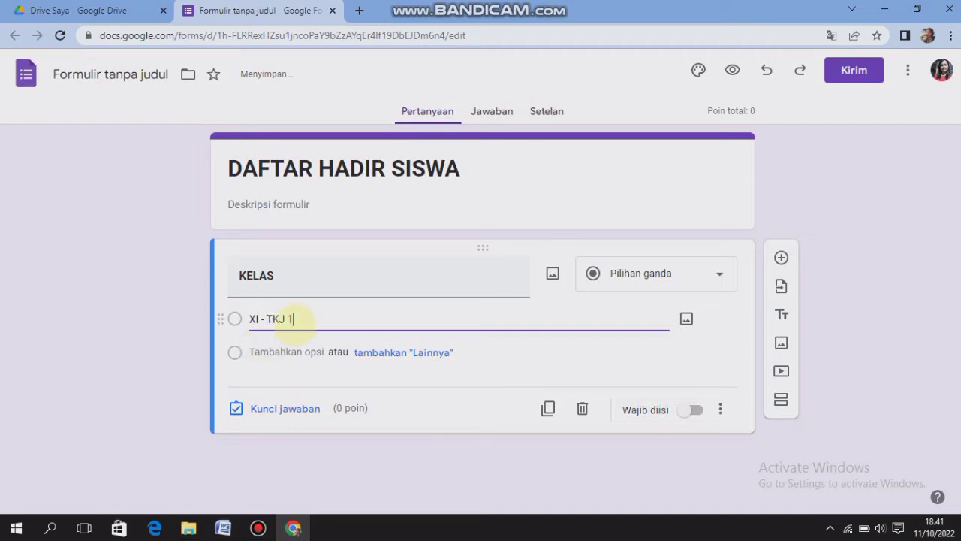
Copy the first option's text into a second answer option reading "XI - TKJ 2" and make the KELAS question required
{"action": "left_click_drag", "start_coordinate": [296, 322], "coordinate": [242, 325]}
{"action": "key", "text": "ctrl+c"}
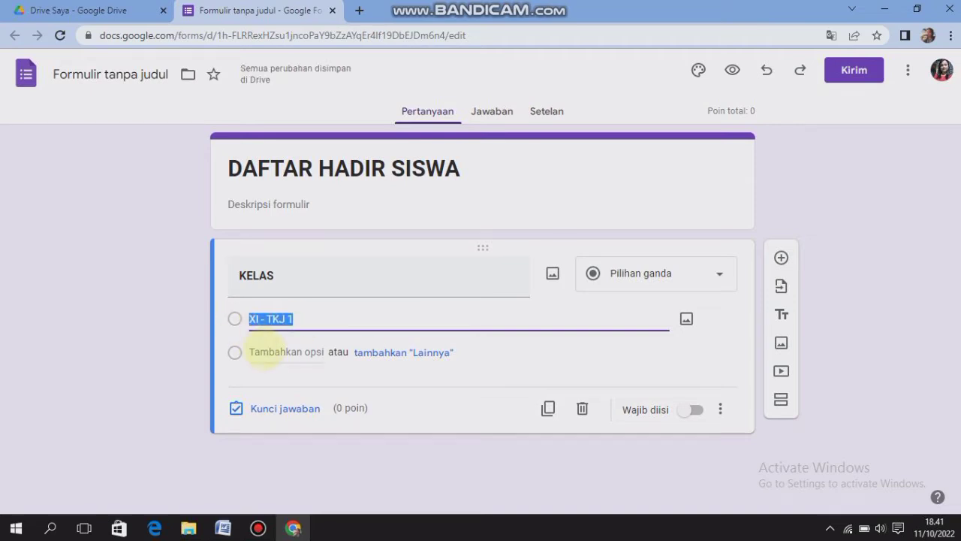
{"action": "left_click", "coordinate": [255, 350]}
{"action": "key", "text": "ctrl+v"}
{"action": "key", "text": "BackSpace"}
{"action": "type", "text": "2"}
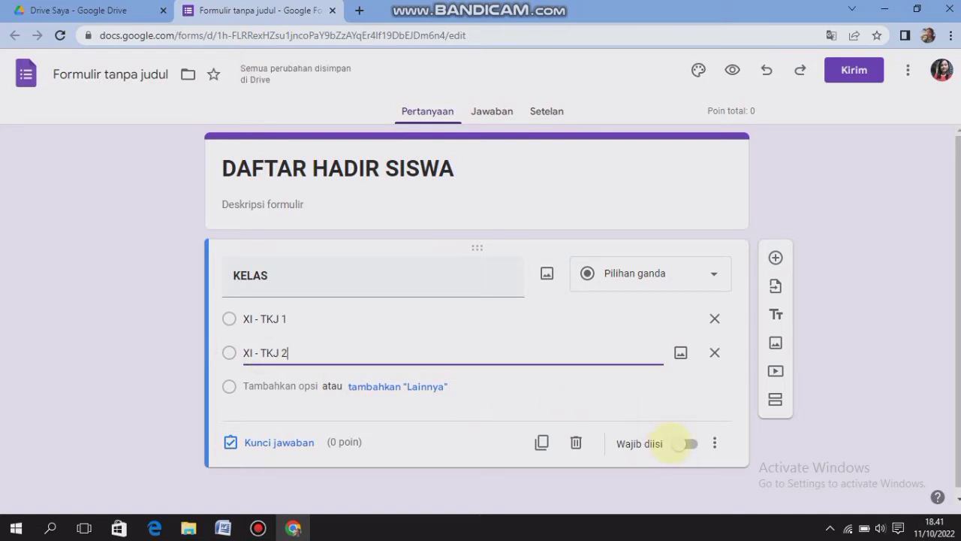
{"action": "left_click", "coordinate": [680, 443]}
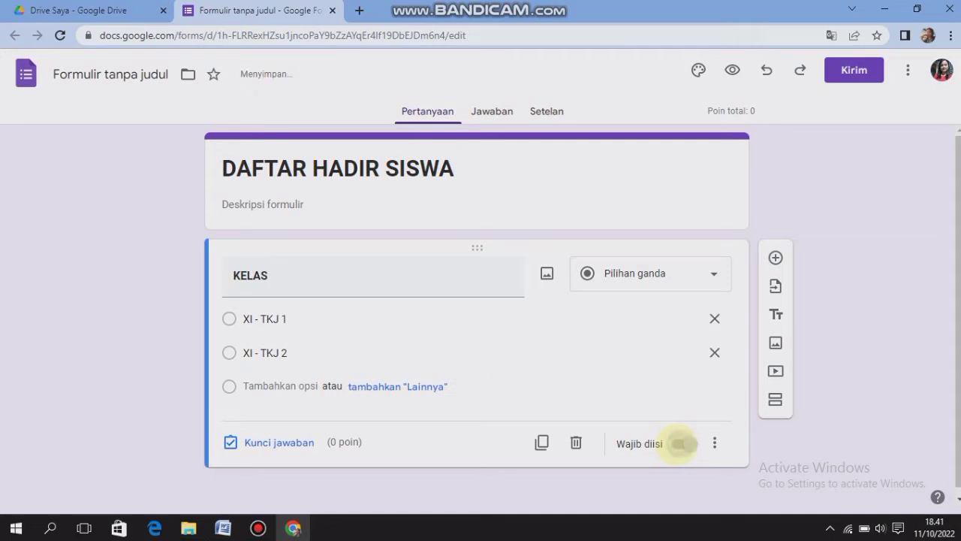
Add a new section after the KELAS question and title it "KELAS XI - TKJ 1"
{"action": "left_click_drag", "start_coordinate": [957, 324], "coordinate": [957, 334]}
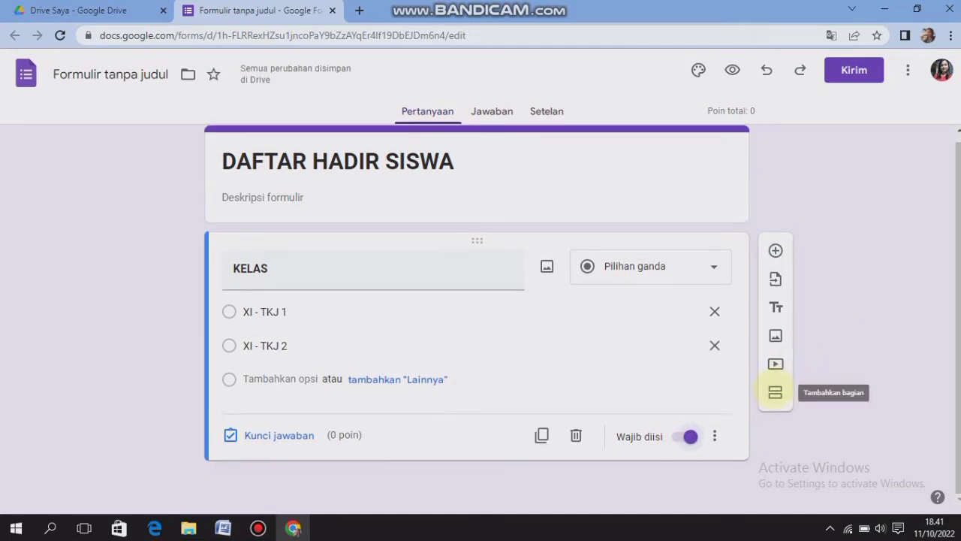
{"action": "left_click", "coordinate": [775, 392]}
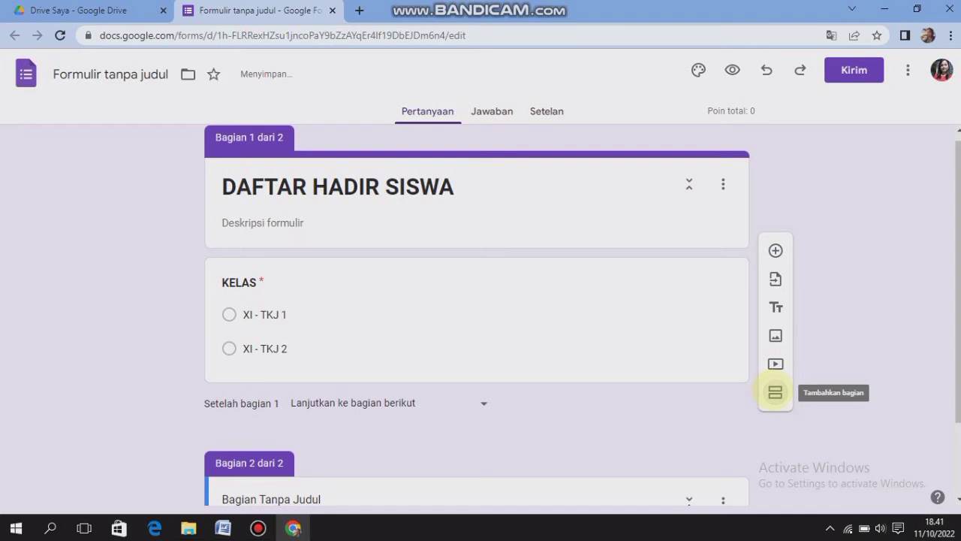
{"action": "left_click_drag", "start_coordinate": [957, 371], "coordinate": [957, 474]}
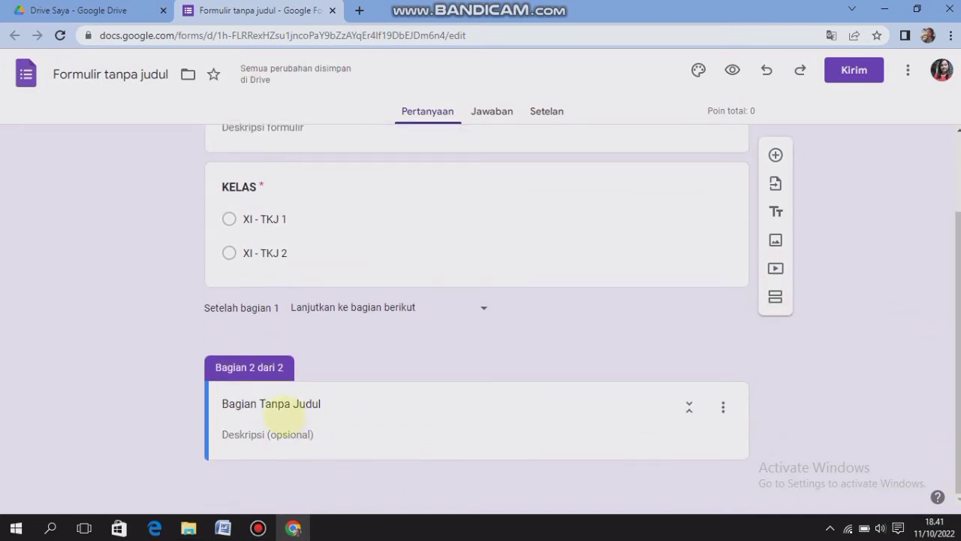
{"action": "left_click", "coordinate": [282, 404]}
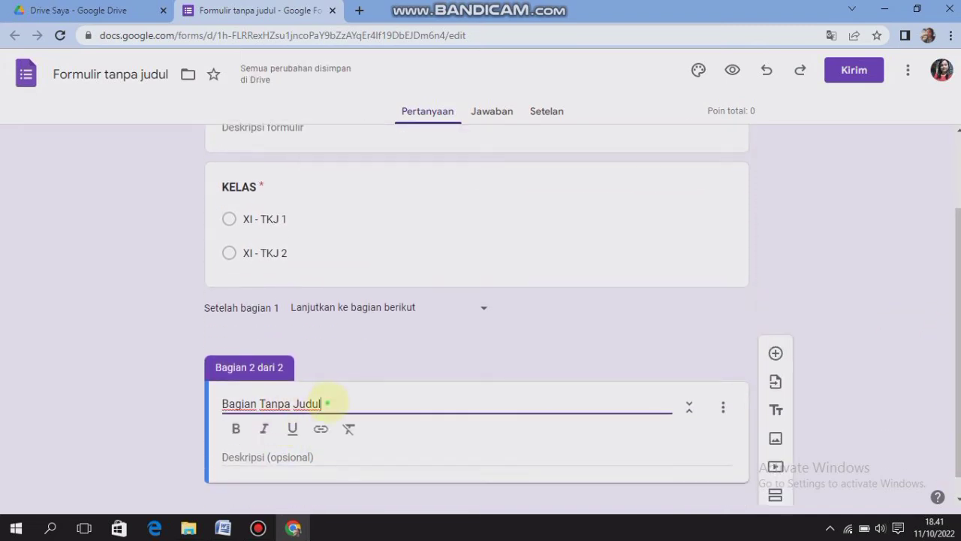
{"action": "left_click_drag", "start_coordinate": [328, 403], "coordinate": [201, 405]}
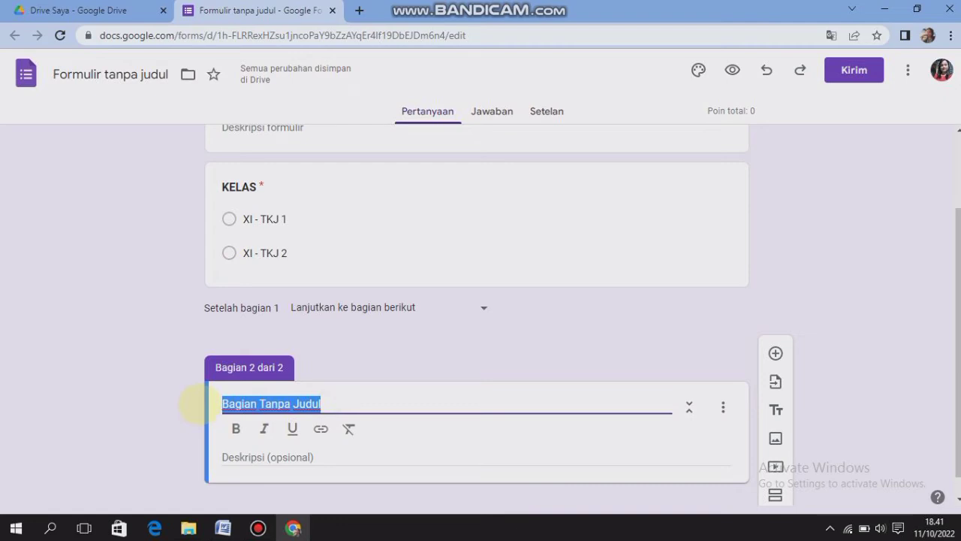
{"action": "type", "text": "KE"}
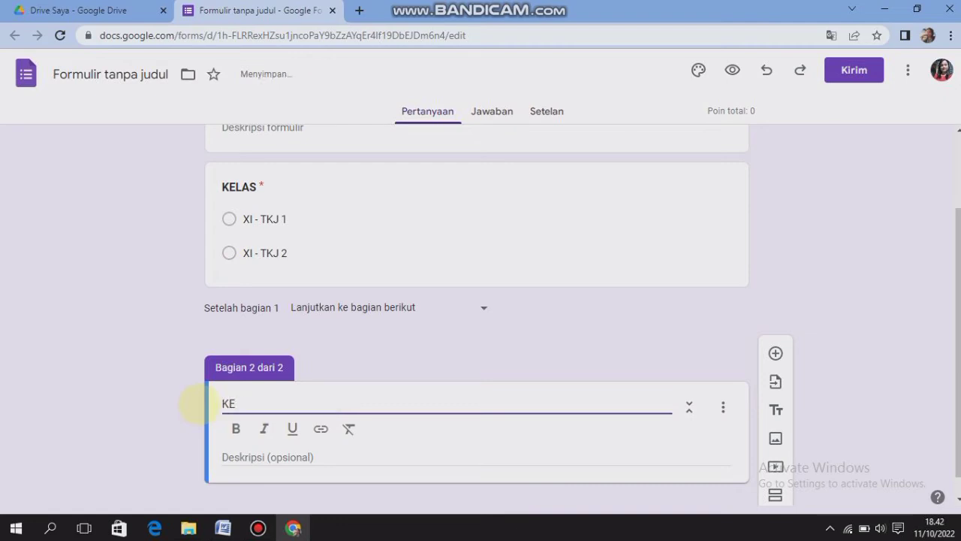
{"action": "type", "text": "LAS XI "}
{"action": "type", "text": "TKJ 1"}
{"action": "key", "text": "Left"}
{"action": "key", "text": "Left"}
{"action": "key", "text": "Left"}
{"action": "key", "text": "Left"}
{"action": "key", "text": "Left"}
{"action": "key", "text": "Left"}
{"action": "type", "text": "-"}
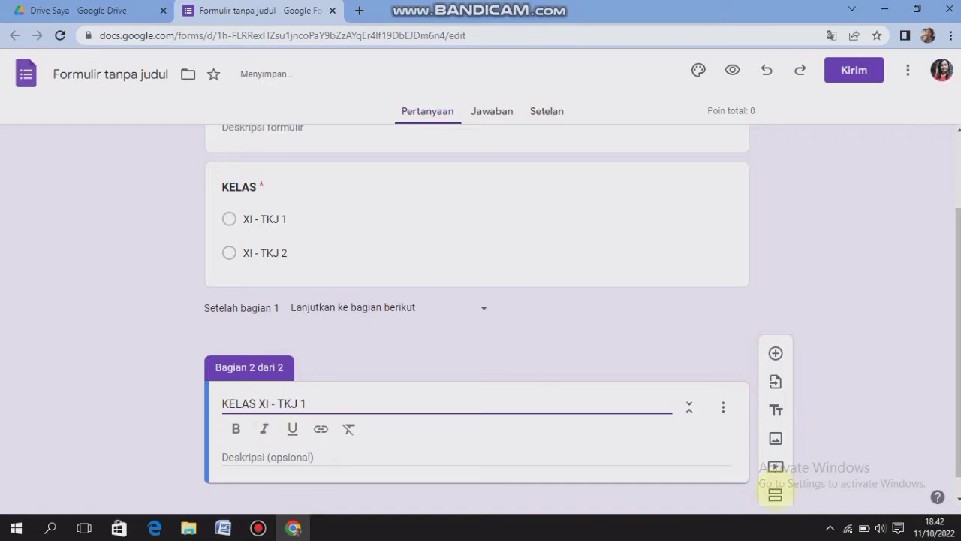
Add a third section to the form and make the "KELAS XI - TKJ 1" section title bold
{"action": "left_click", "coordinate": [775, 494]}
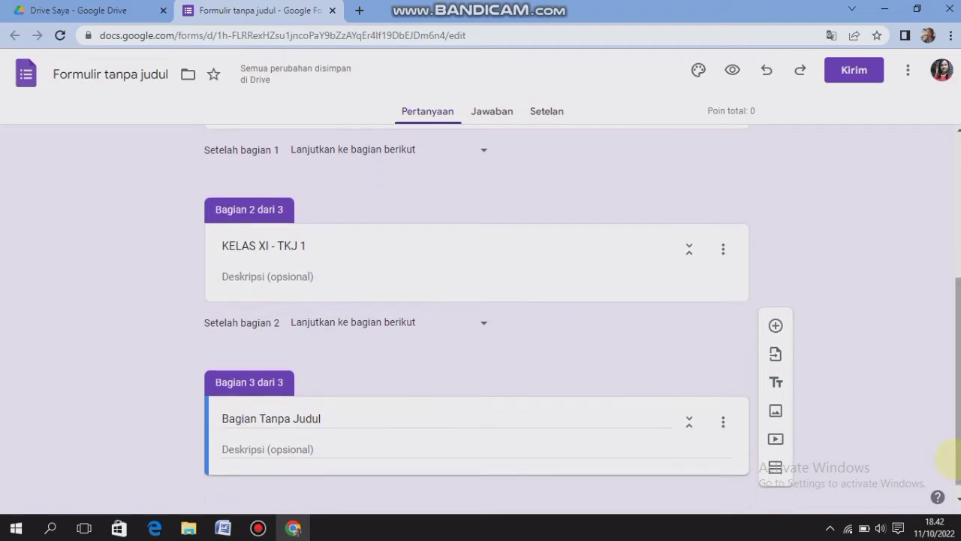
{"action": "left_click", "coordinate": [306, 246]}
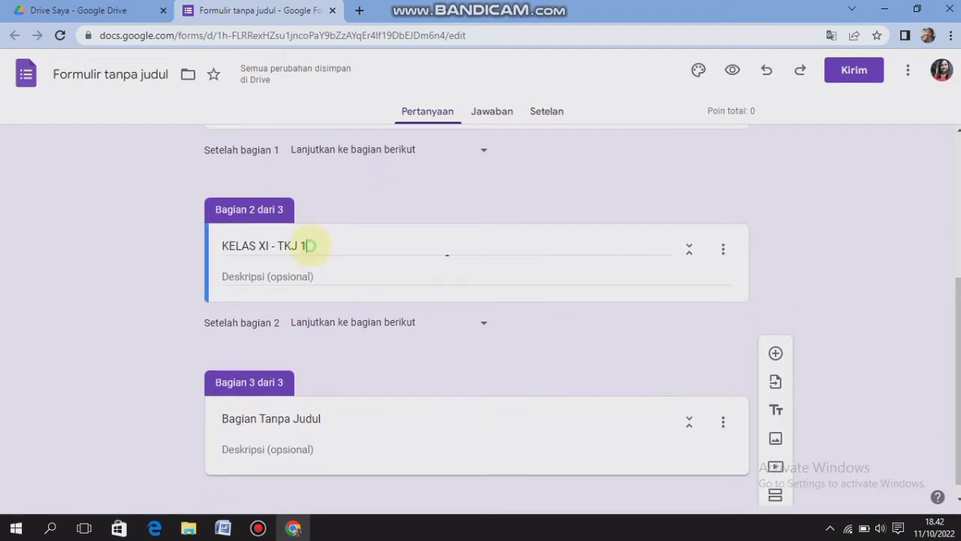
{"action": "left_click_drag", "start_coordinate": [308, 244], "coordinate": [169, 258]}
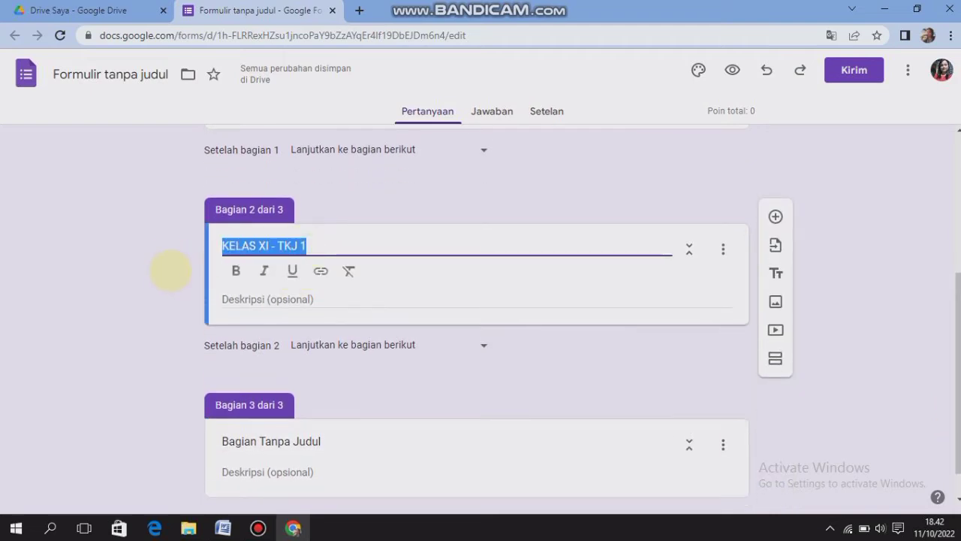
{"action": "left_click", "coordinate": [235, 270]}
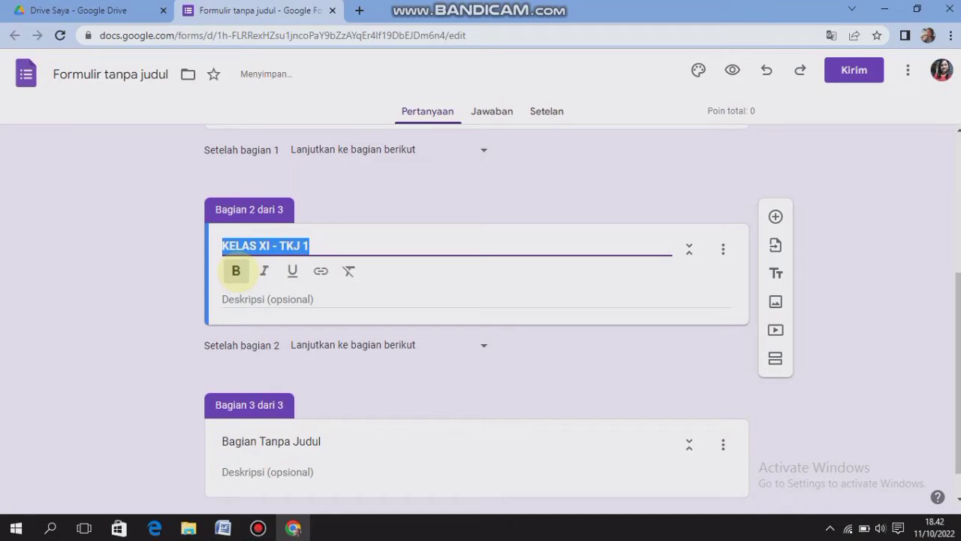
Replace the third section's title with a copy of the second section's bold title, changed to "KELAS XI - TKJ 2"
{"action": "left_click", "coordinate": [290, 442]}
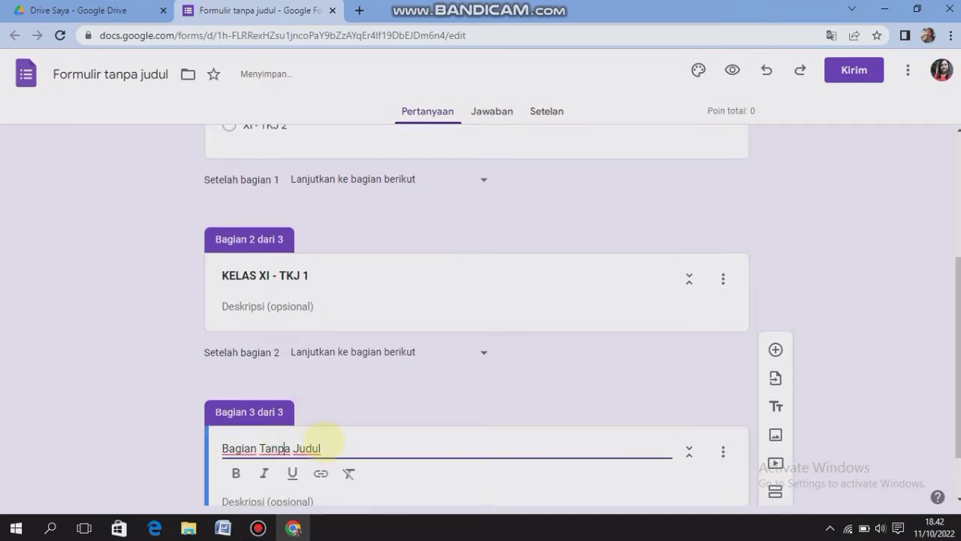
{"action": "left_click_drag", "start_coordinate": [322, 448], "coordinate": [219, 448]}
{"action": "key", "text": "ctrl+v"}
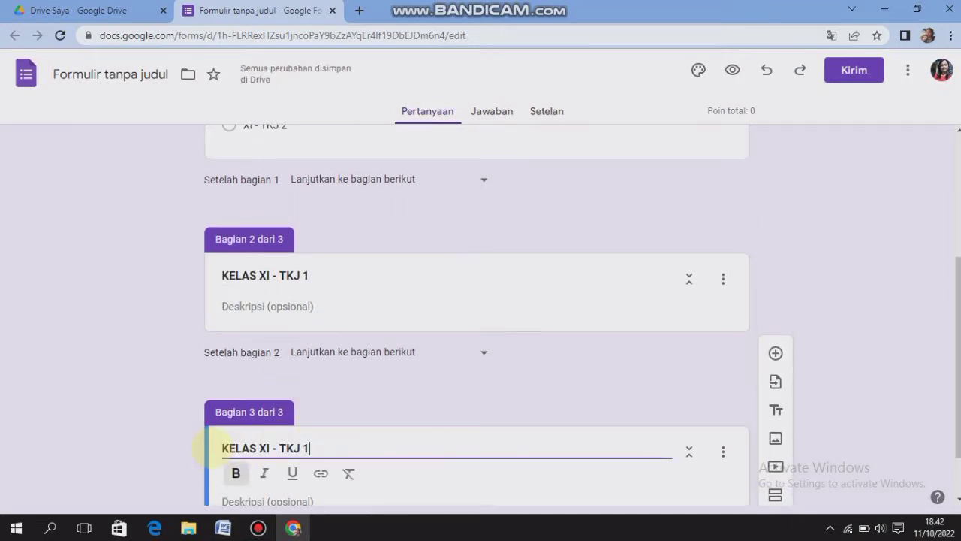
{"action": "key", "text": "BackSpace"}
{"action": "type", "text": "2"}
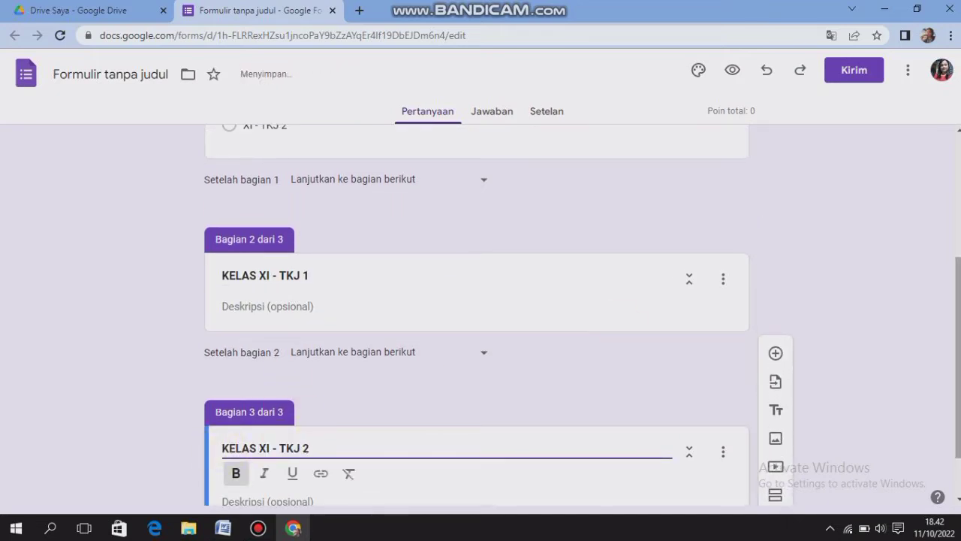
Add a question to the "KELAS XI - TKJ 1" section and set its answer key points to 0
{"action": "left_click_drag", "start_coordinate": [957, 367], "coordinate": [955, 304]}
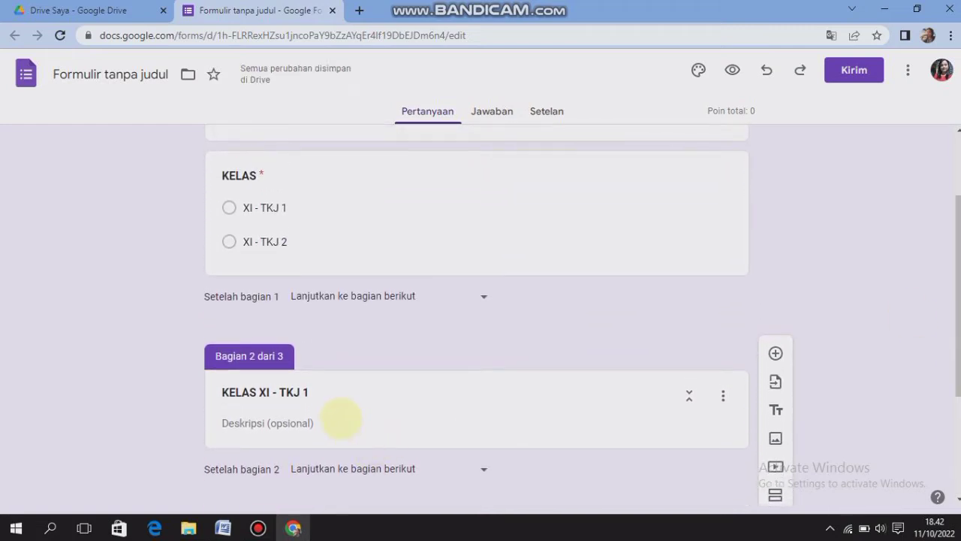
{"action": "left_click", "coordinate": [315, 385]}
{"action": "left_click", "coordinate": [319, 391]}
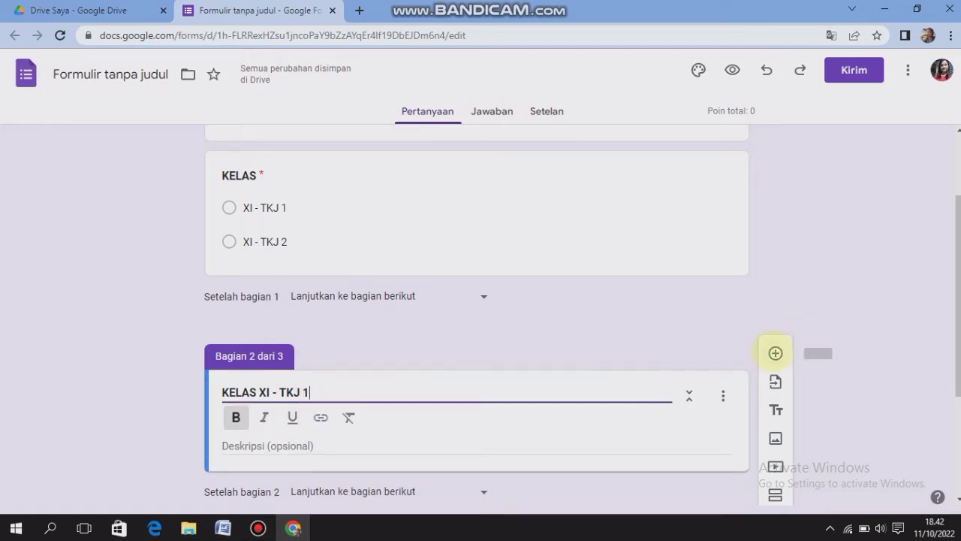
{"action": "left_click", "coordinate": [775, 352]}
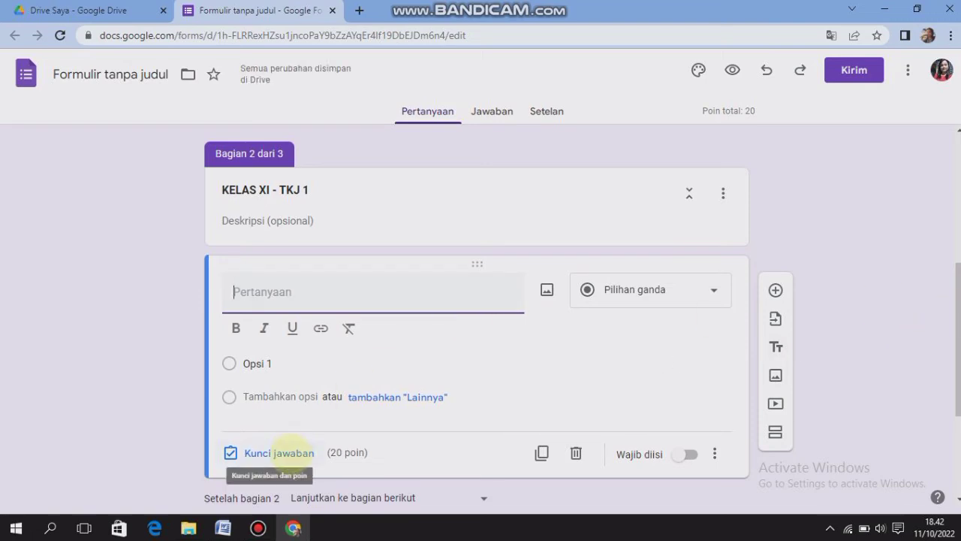
{"action": "left_click", "coordinate": [289, 453]}
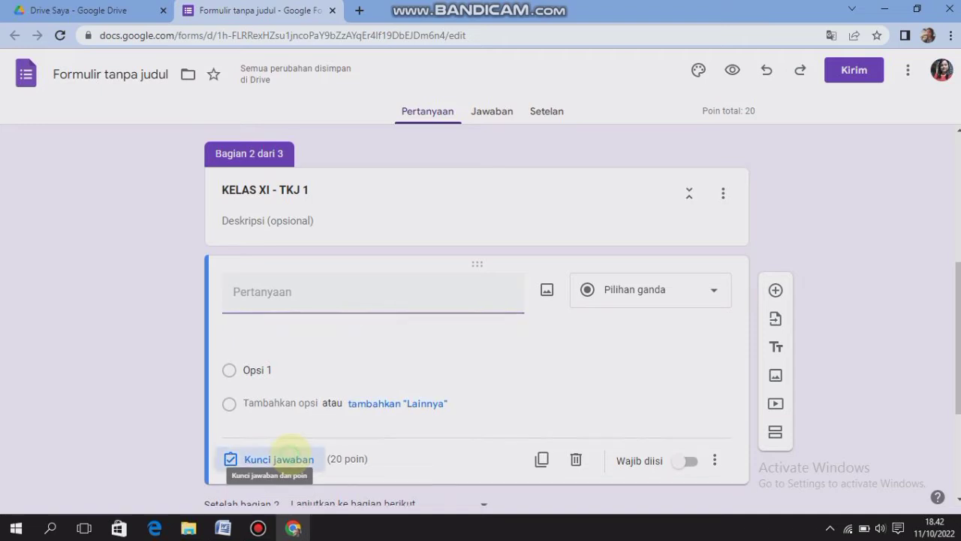
{"action": "type", "text": "0"}
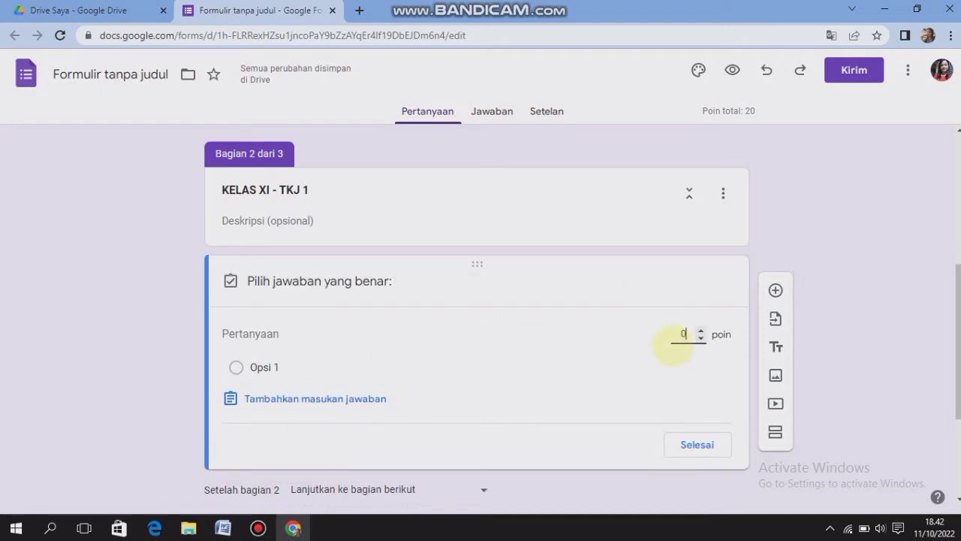
{"action": "left_click", "coordinate": [694, 443]}
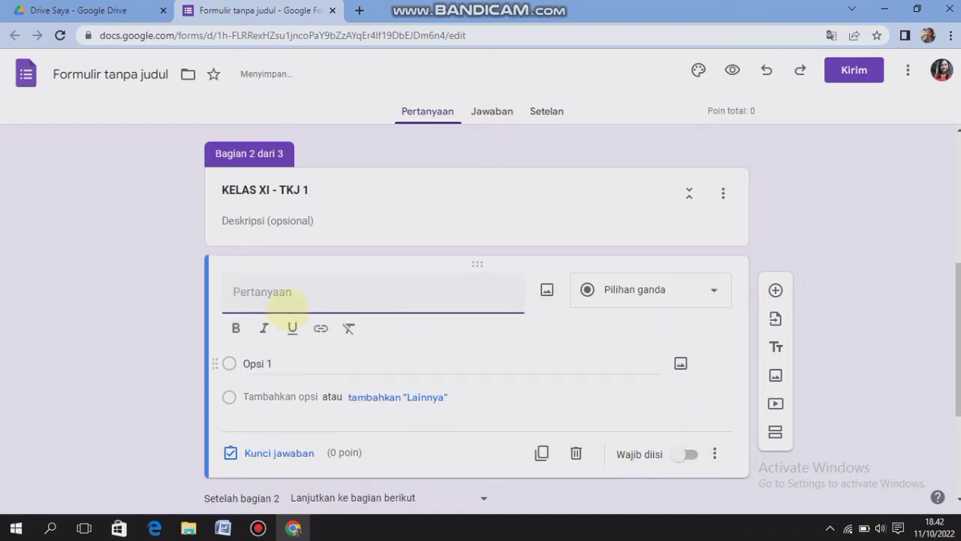
Enter "NAMA-NAMA SISWA" as the new question's text and make it bold
{"action": "type", "text": "NAMA"}
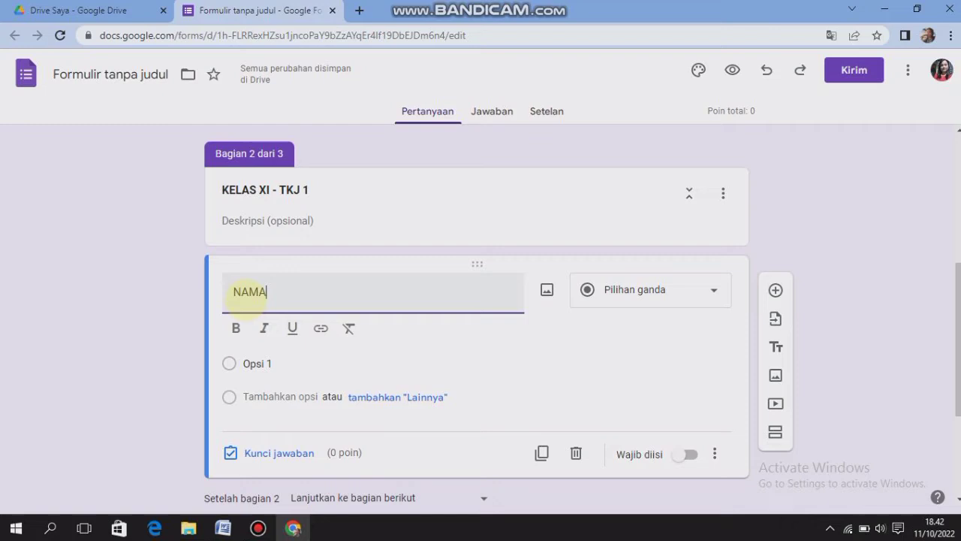
{"action": "type", "text": "-N"}
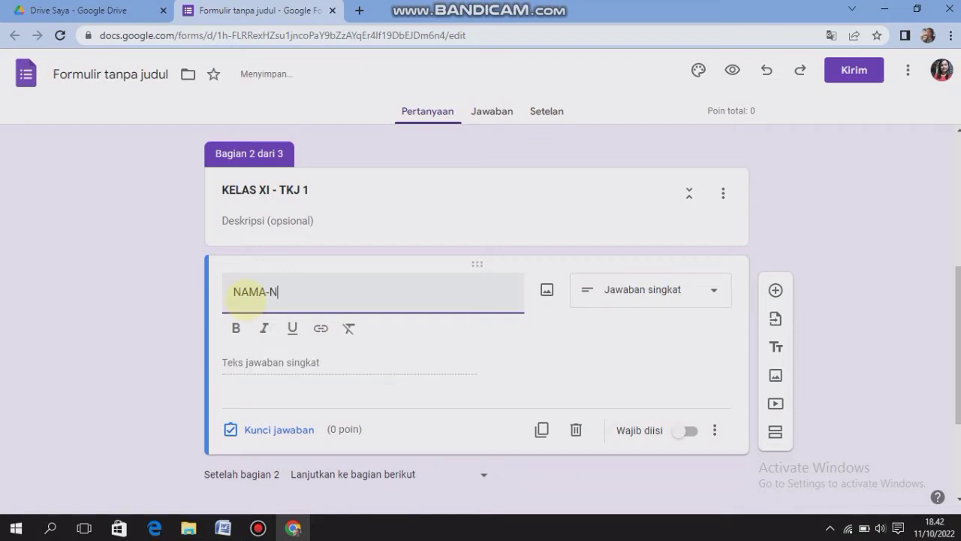
{"action": "type", "text": "AMA SISWA"}
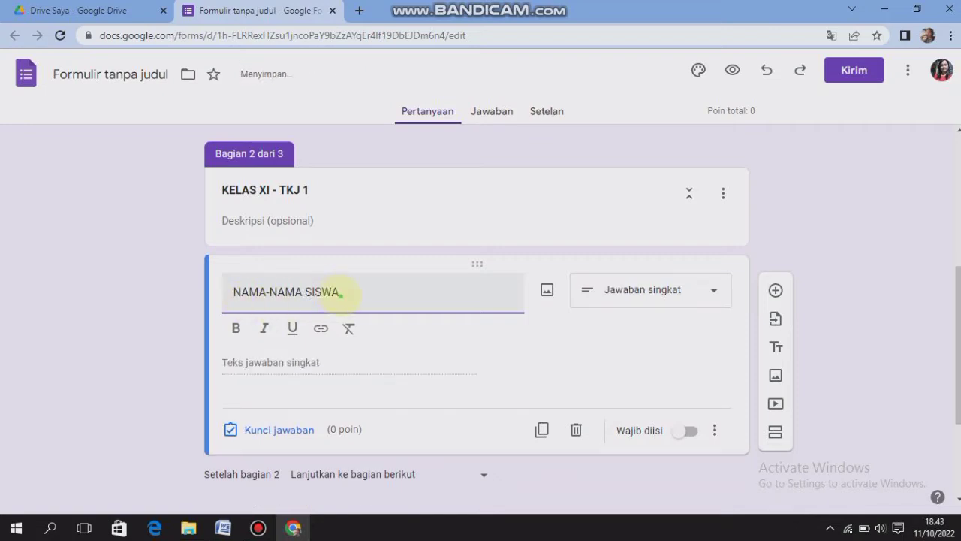
{"action": "left_click_drag", "start_coordinate": [339, 294], "coordinate": [232, 292]}
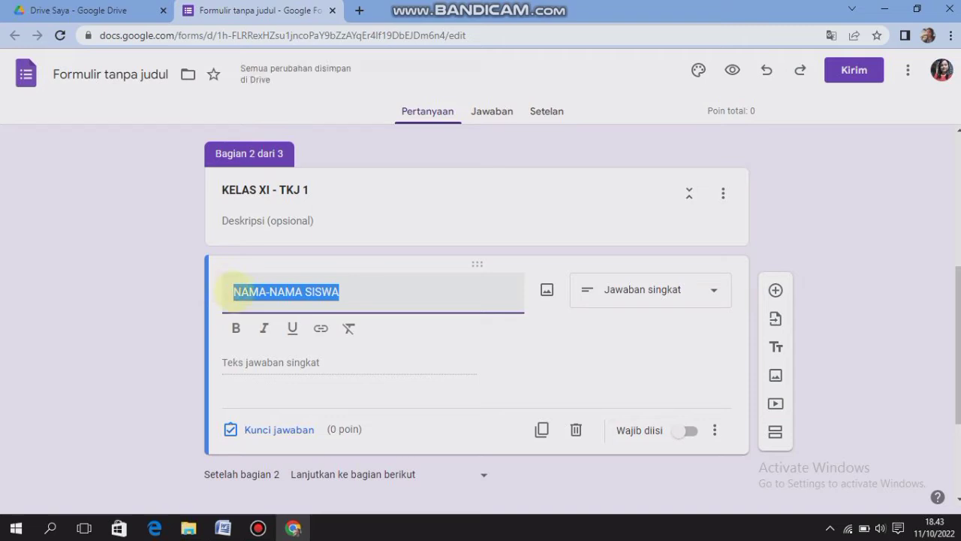
{"action": "left_click", "coordinate": [236, 328]}
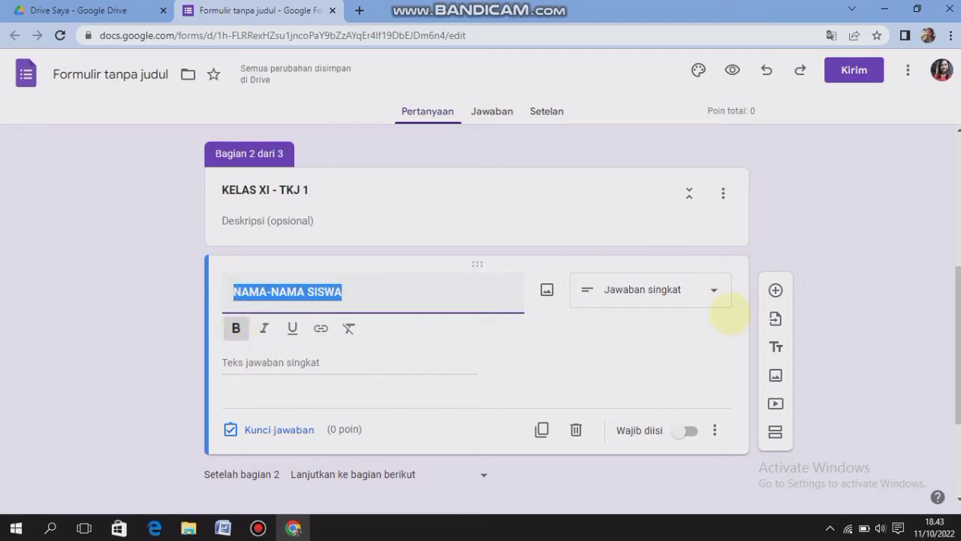
Make the "KELAS XI - TKJ 1" names question required multiple choice, with the student names from the Word document "daftar hadir sekolah XI TKJ 1" as options
{"action": "left_click", "coordinate": [714, 289]}
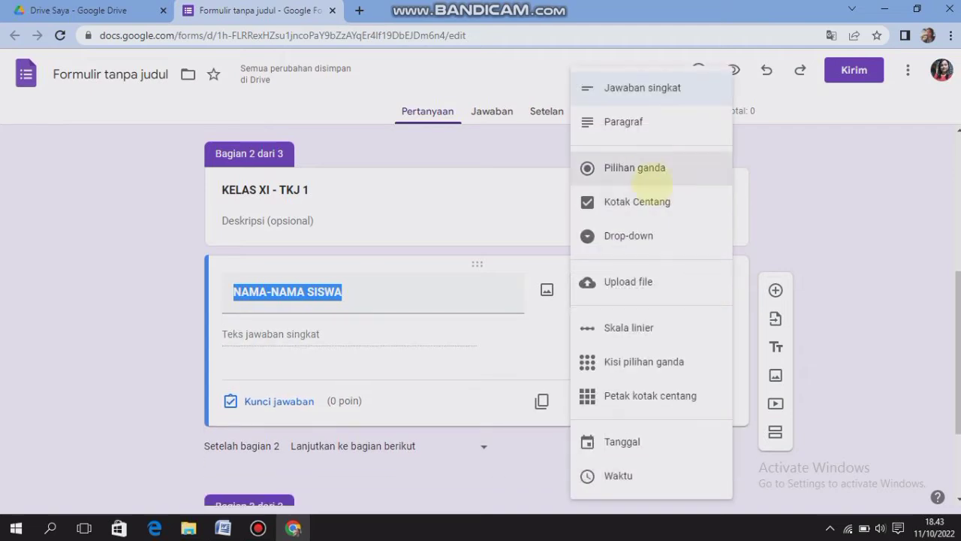
{"action": "left_click", "coordinate": [643, 167]}
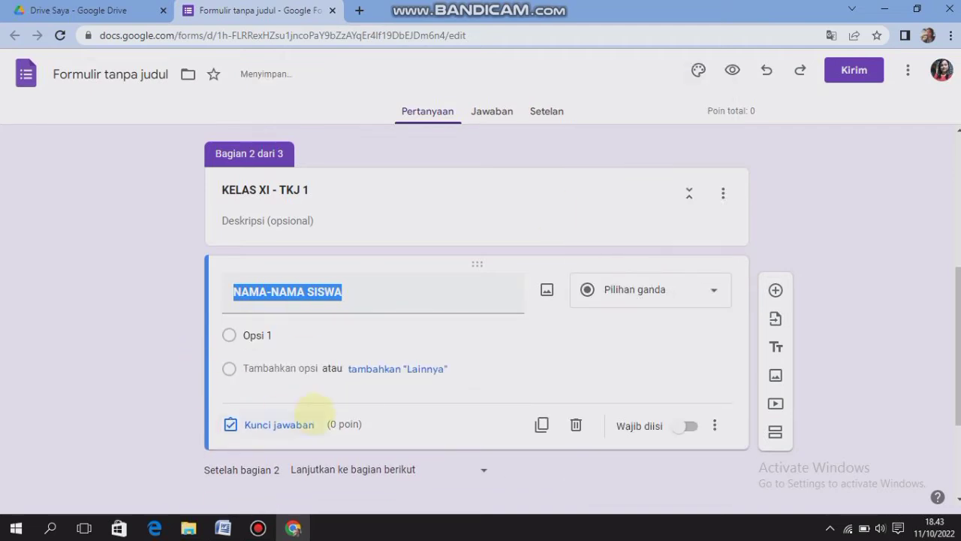
{"action": "left_click", "coordinate": [263, 335]}
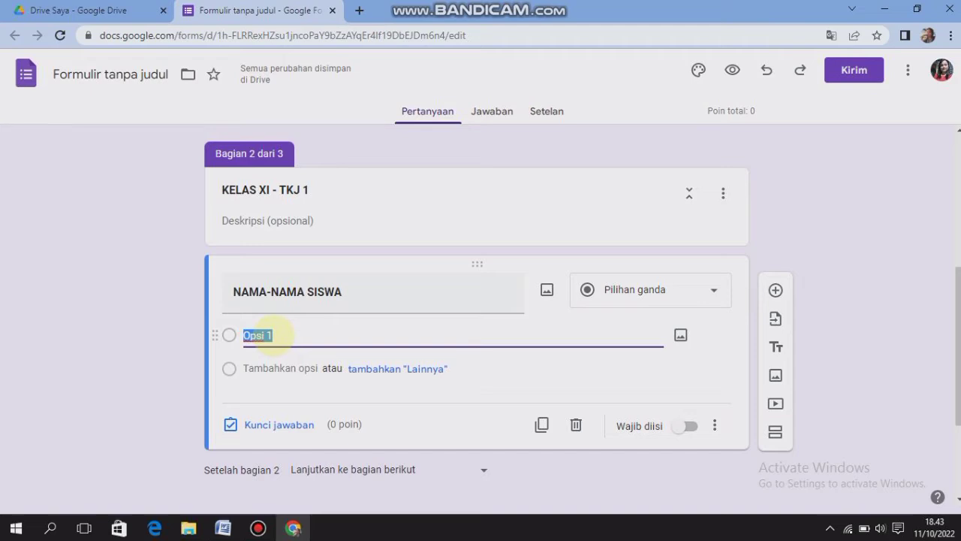
{"action": "left_click", "coordinate": [223, 528]}
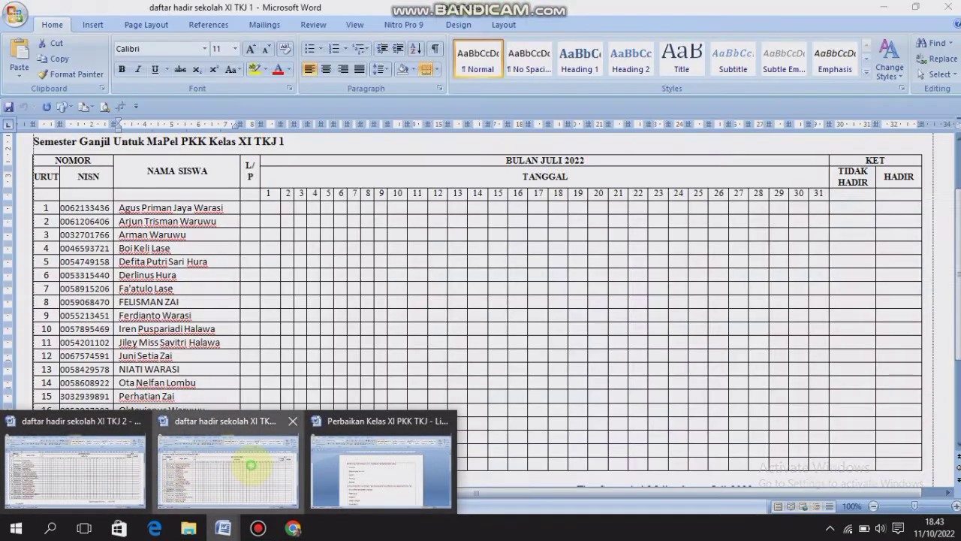
{"action": "left_click", "coordinate": [244, 471]}
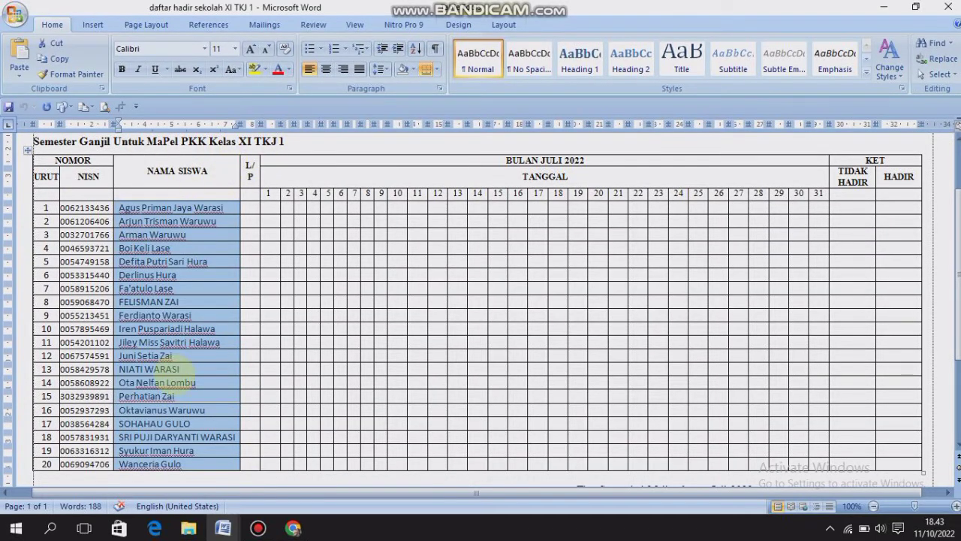
{"action": "left_click", "coordinate": [293, 527]}
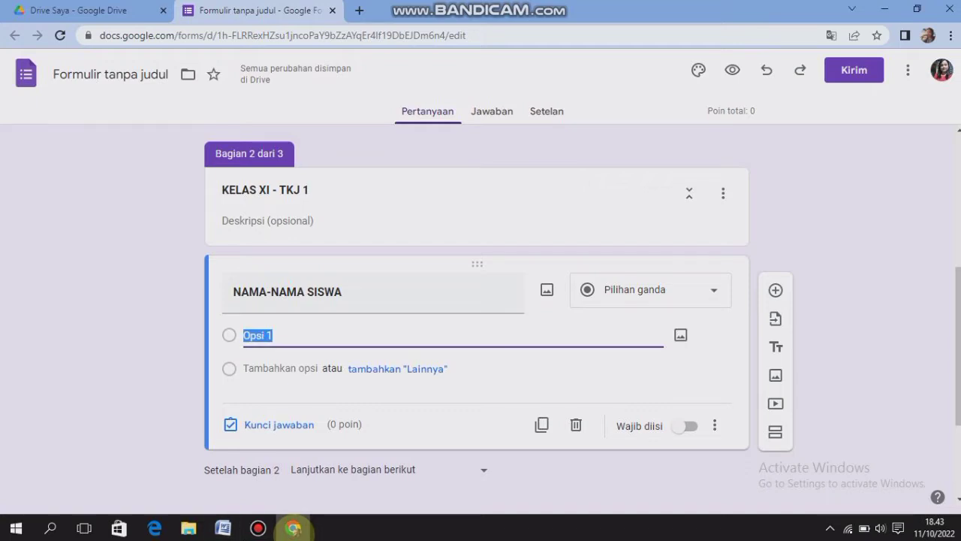
{"action": "key", "text": "ctrl+v"}
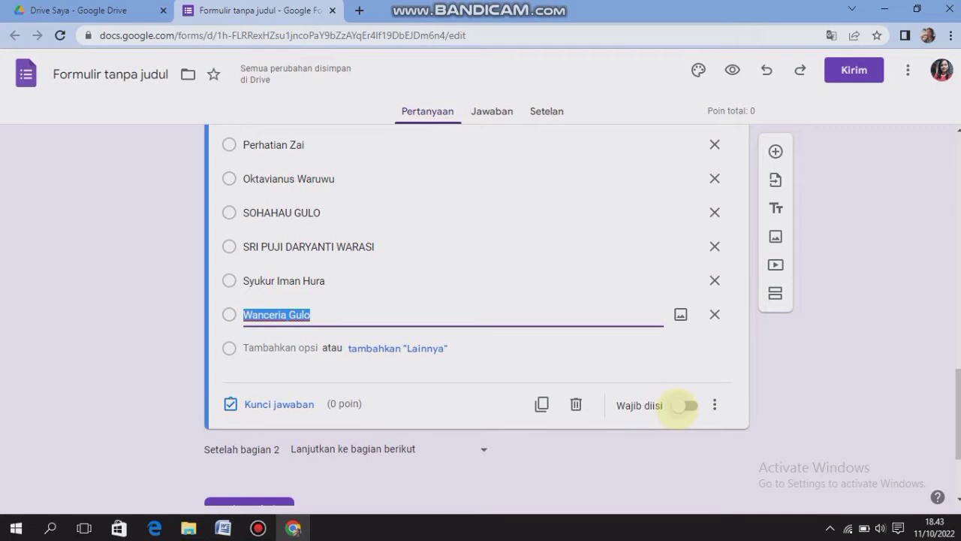
{"action": "left_click", "coordinate": [683, 406]}
Add a question to the "KELAS XI - TKJ 2" section with the bold text "NAMA-NAMA SISWA"
{"action": "scroll", "coordinate": [683, 406], "scroll_direction": "up", "scroll_amount": 3}
{"action": "left_click_drag", "start_coordinate": [958, 323], "coordinate": [955, 417]}
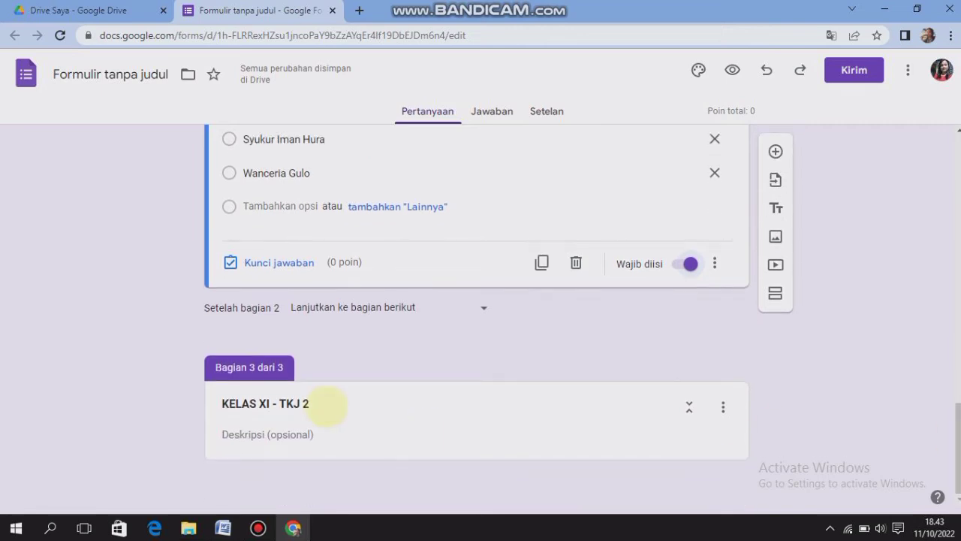
{"action": "left_click", "coordinate": [322, 403]}
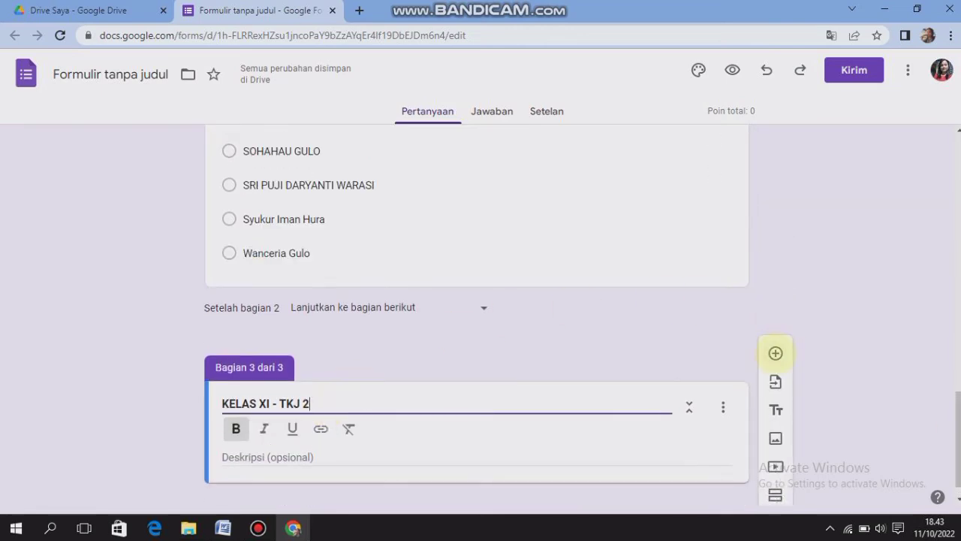
{"action": "left_click", "coordinate": [776, 352]}
{"action": "type", "text": "NAMA-"}
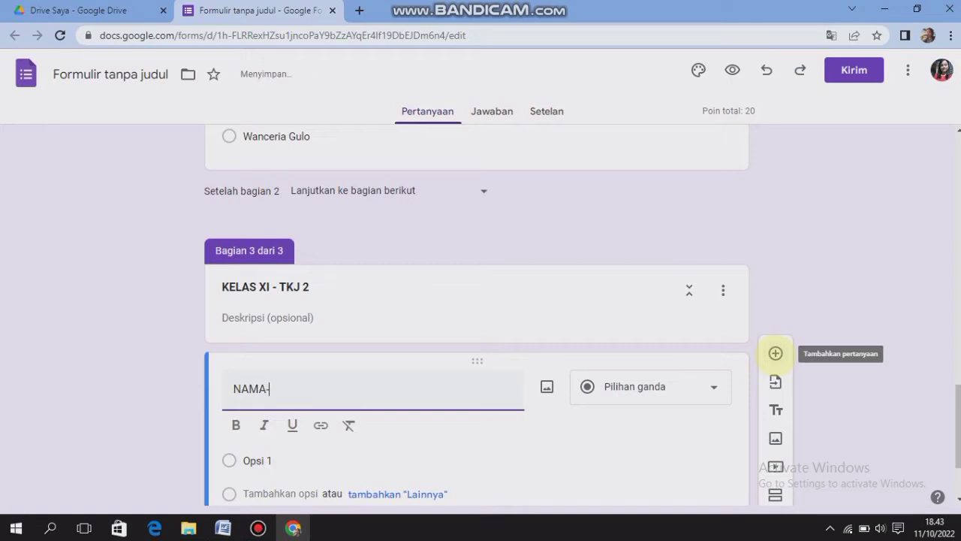
{"action": "key", "text": "BackSpace"}
{"action": "type", "text": "NAMA"}
{"action": "key", "text": "Left"}
{"action": "key", "text": "Left"}
{"action": "key", "text": "Left"}
{"action": "key", "text": "Left"}
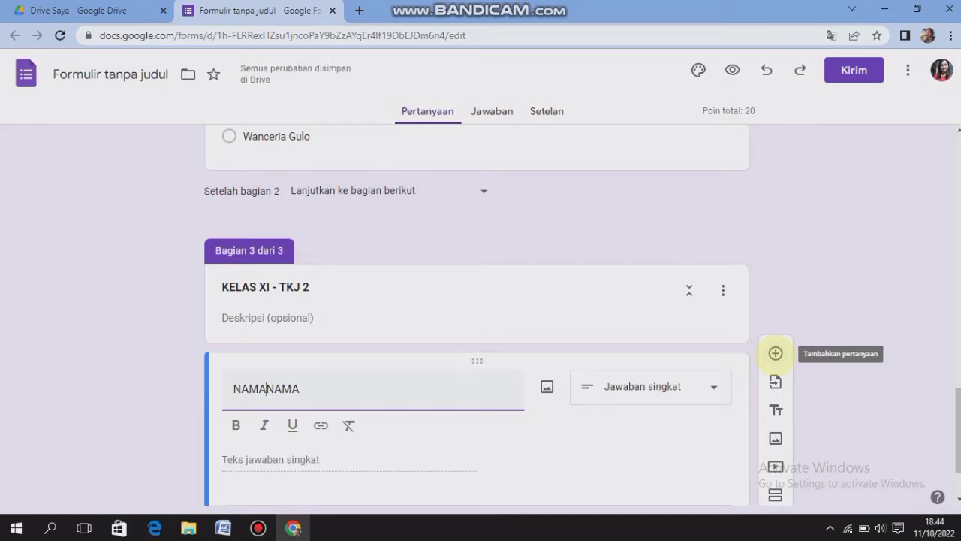
{"action": "type", "text": "-"}
{"action": "key", "text": "End"}
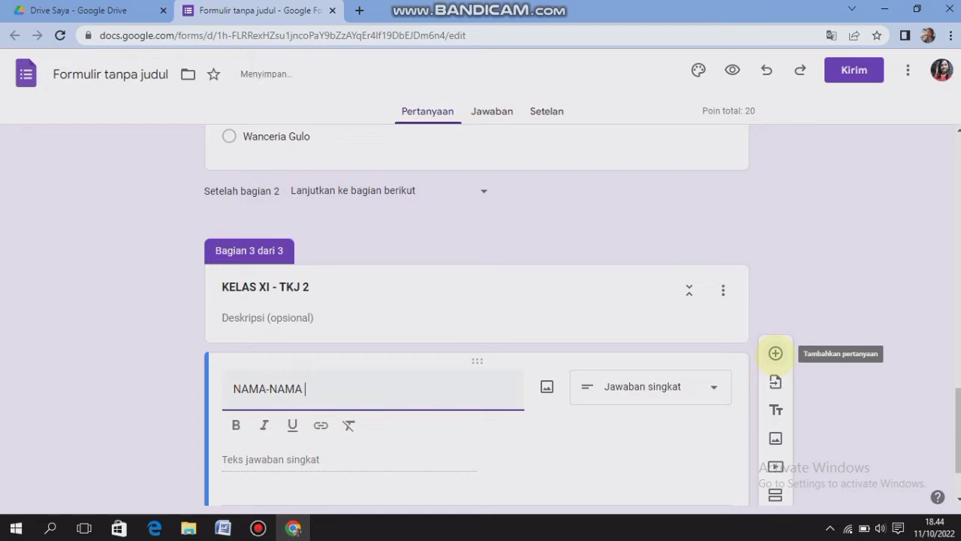
{"action": "type", "text": "SISWA"}
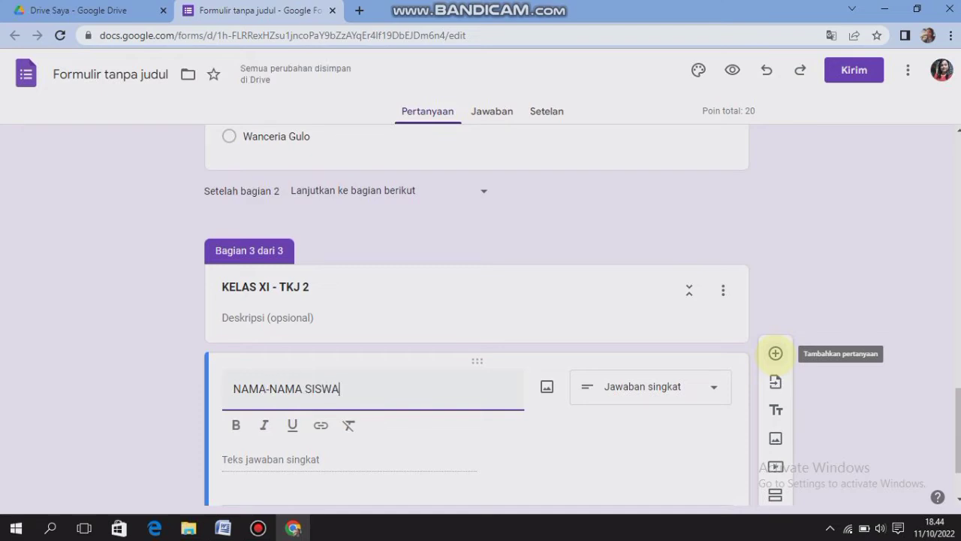
{"action": "left_click_drag", "start_coordinate": [350, 392], "coordinate": [238, 387]}
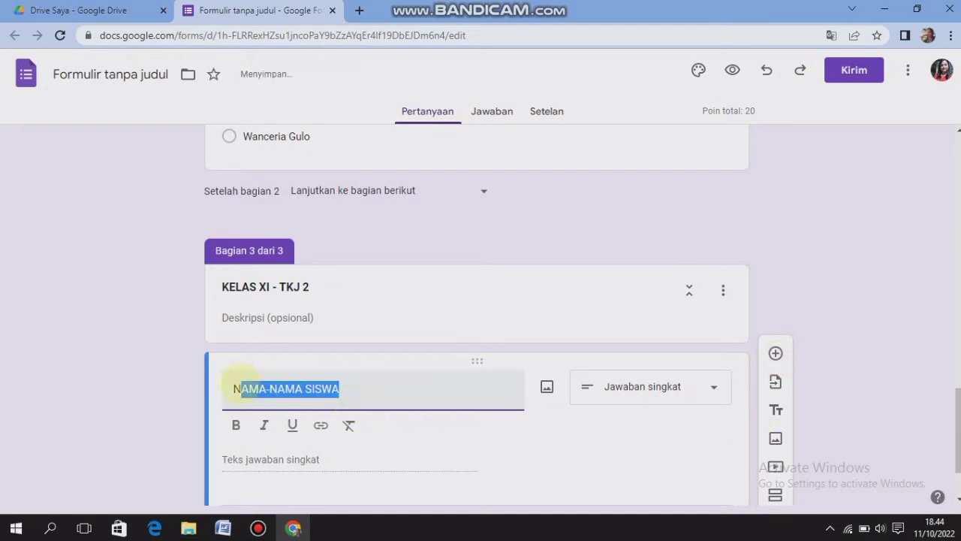
{"action": "left_click", "coordinate": [236, 425]}
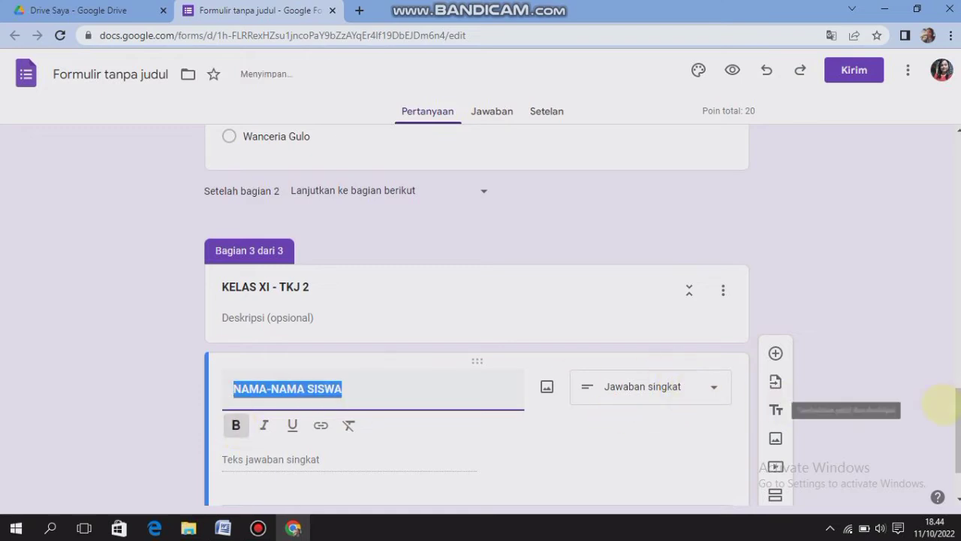
Set the answer key points of the "KELAS XI - TKJ 2" names question to 0
{"action": "left_click_drag", "start_coordinate": [958, 432], "coordinate": [958, 455]}
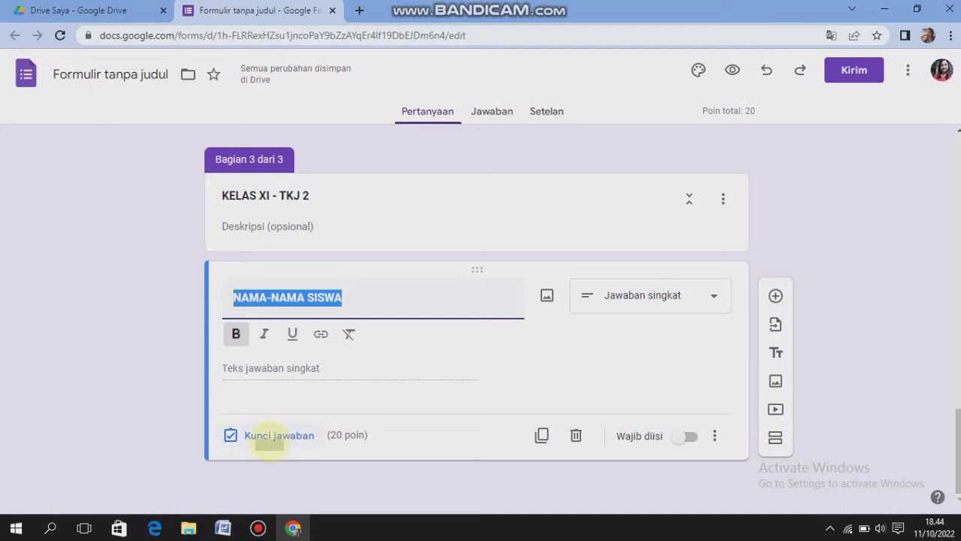
{"action": "left_click", "coordinate": [269, 436]}
{"action": "type", "text": "0"}
{"action": "left_click", "coordinate": [696, 491]}
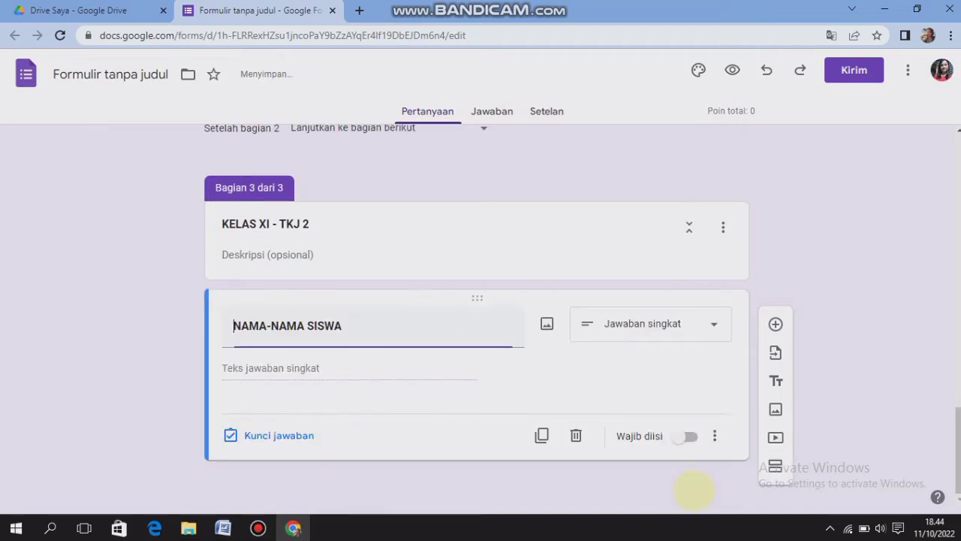
Make the "KELAS XI - TKJ 2" names question required multiple choice, with the student names from the Word document "daftar hadir sekolah XI TKJ 2" as options
{"action": "left_click", "coordinate": [652, 325]}
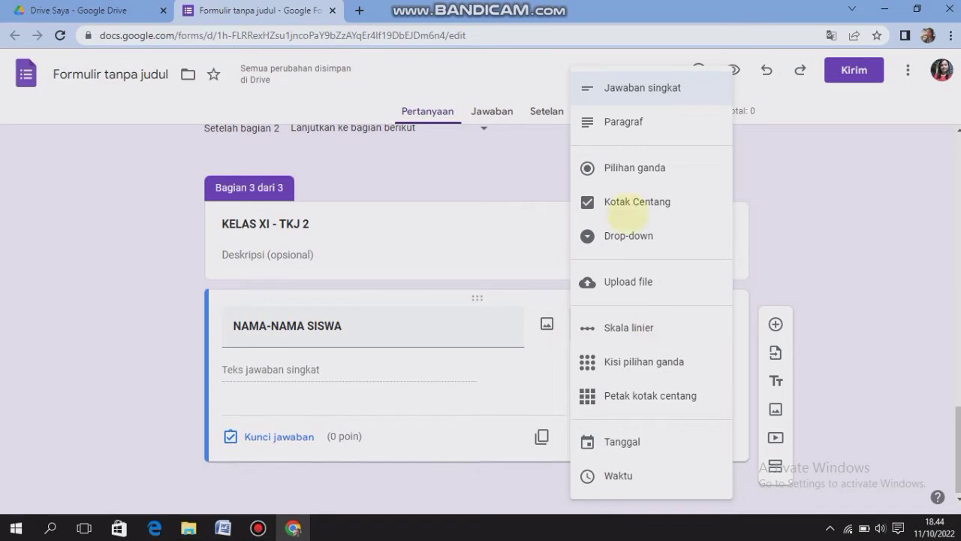
{"action": "left_click", "coordinate": [614, 167]}
{"action": "mouse_move", "coordinate": [223, 528]}
{"action": "left_click", "coordinate": [75, 462]}
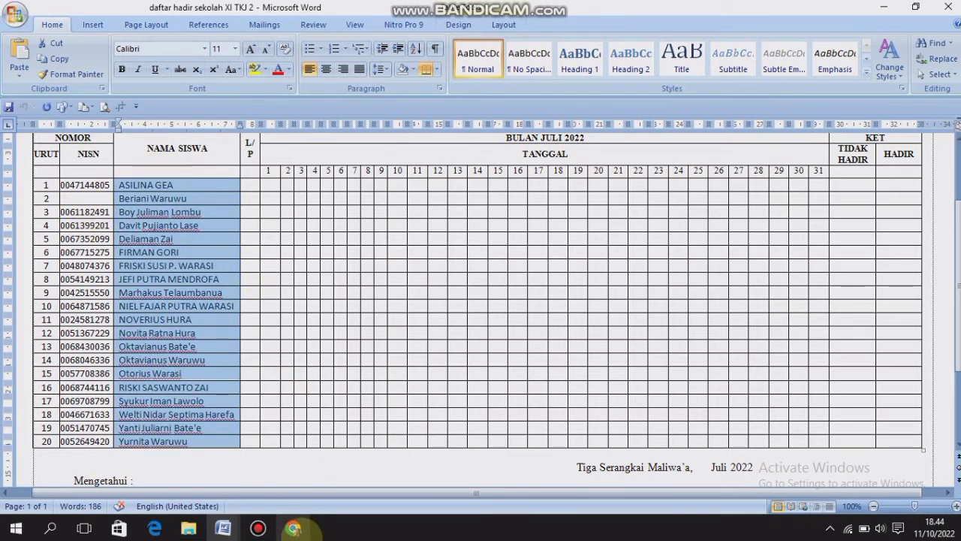
{"action": "left_click", "coordinate": [293, 528]}
{"action": "left_click", "coordinate": [256, 368]}
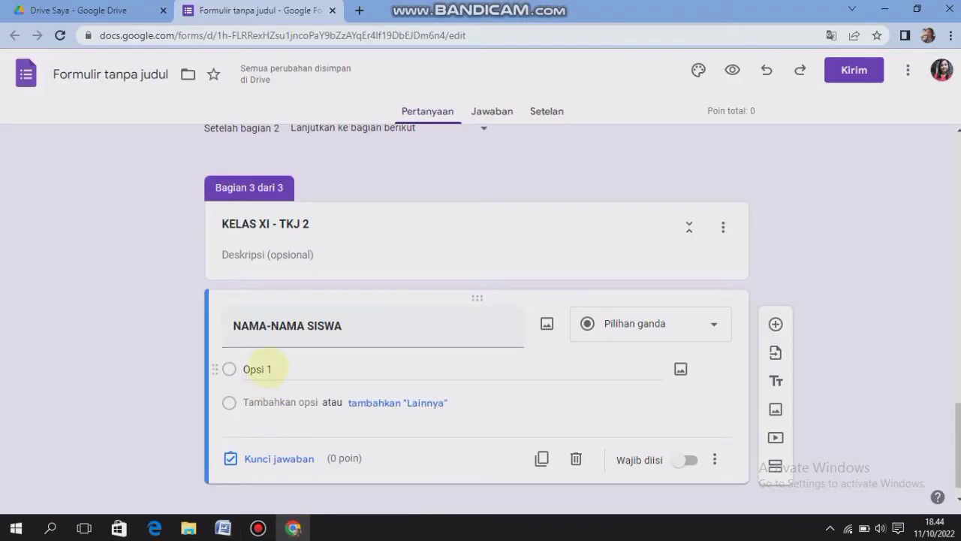
{"action": "key", "text": "ctrl+v"}
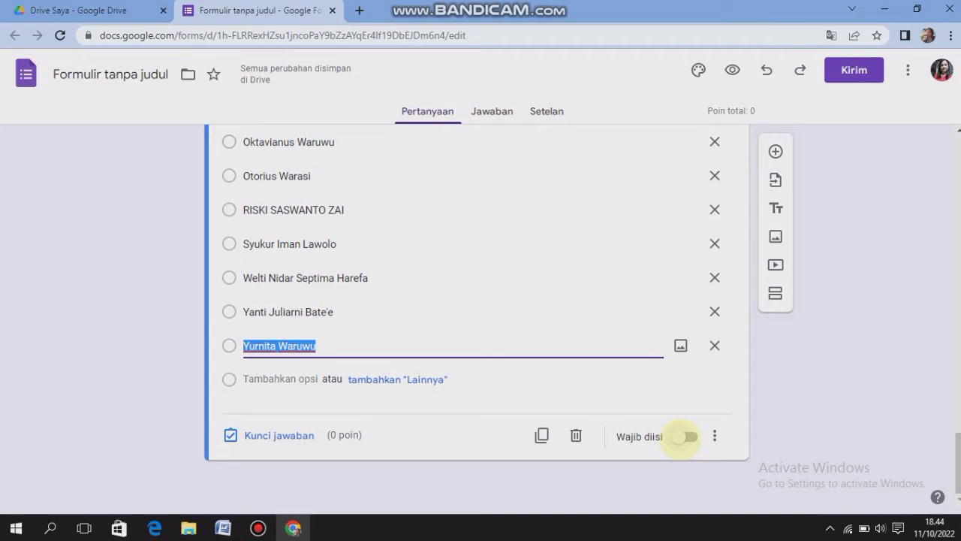
{"action": "left_click", "coordinate": [680, 437]}
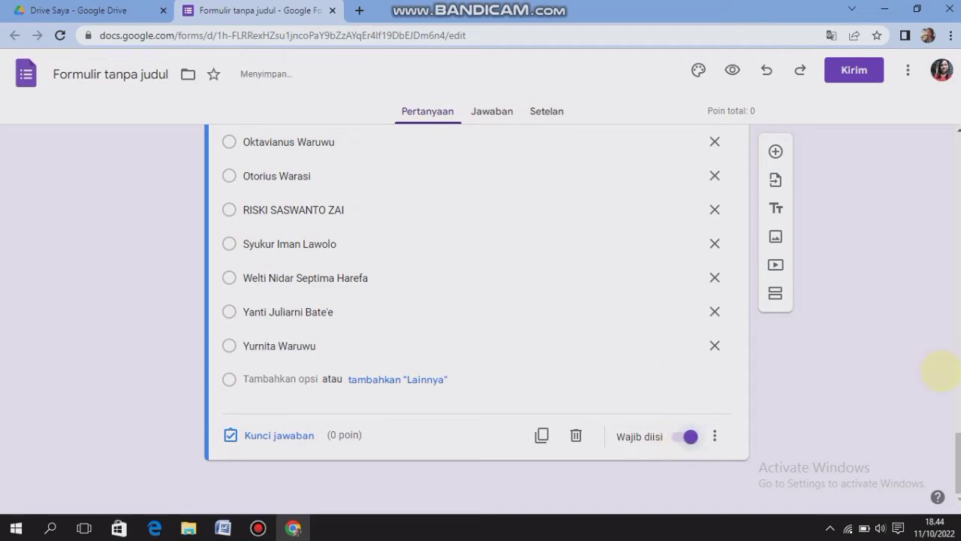
Turn on "Buka bagian berdasarkan jawaban" for the "KELAS" question in the first section
{"action": "left_click_drag", "start_coordinate": [953, 437], "coordinate": [911, 150]}
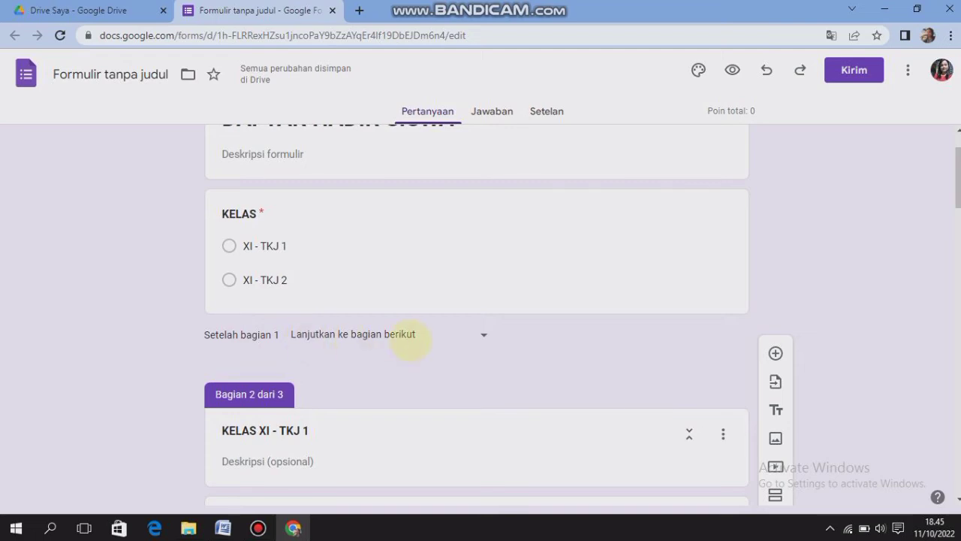
{"action": "left_click", "coordinate": [265, 245]}
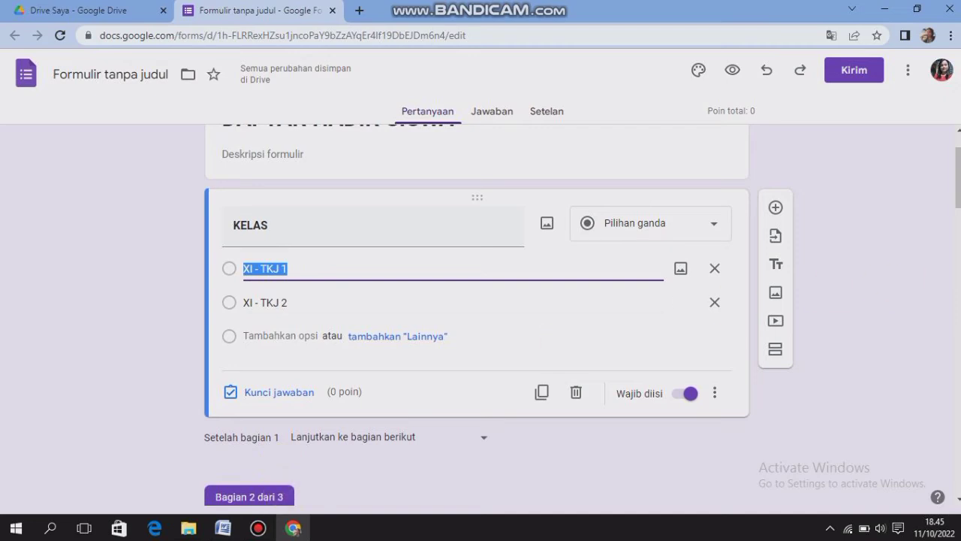
{"action": "scroll", "coordinate": [477, 316], "scroll_direction": "up", "scroll_amount": 1}
{"action": "scroll", "coordinate": [477, 315], "scroll_direction": "down", "scroll_amount": 3}
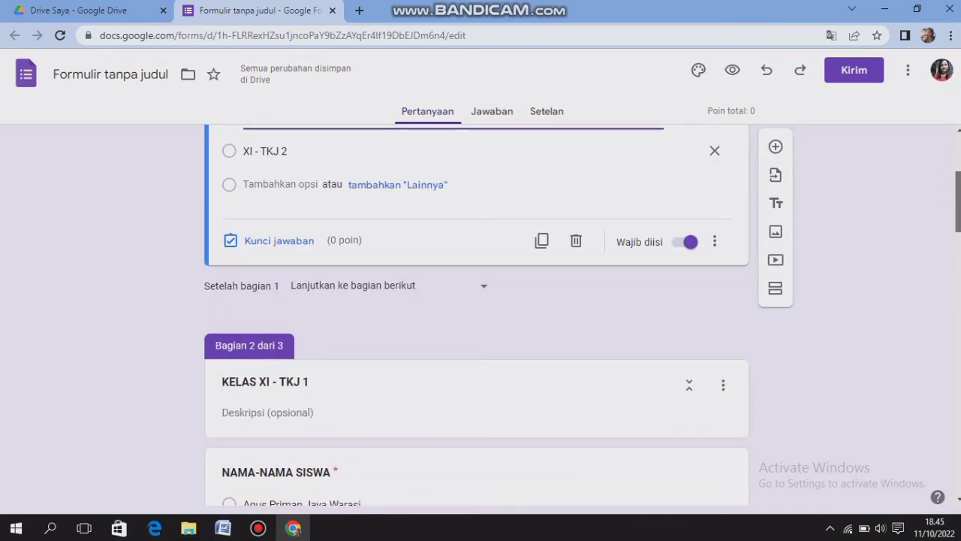
{"action": "scroll", "coordinate": [477, 316], "scroll_direction": "up", "scroll_amount": 1}
{"action": "scroll", "coordinate": [478, 315], "scroll_direction": "down", "scroll_amount": 1}
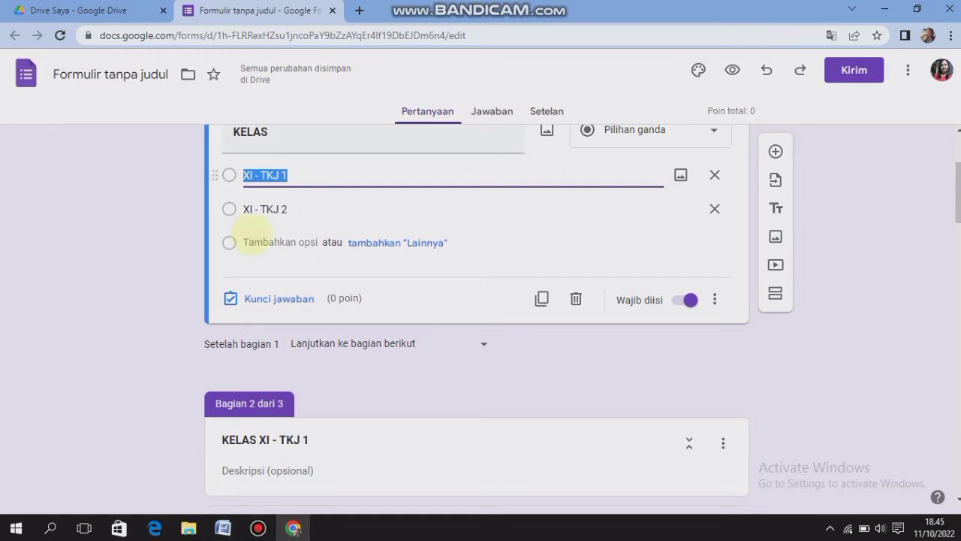
{"action": "left_click", "coordinate": [269, 210]}
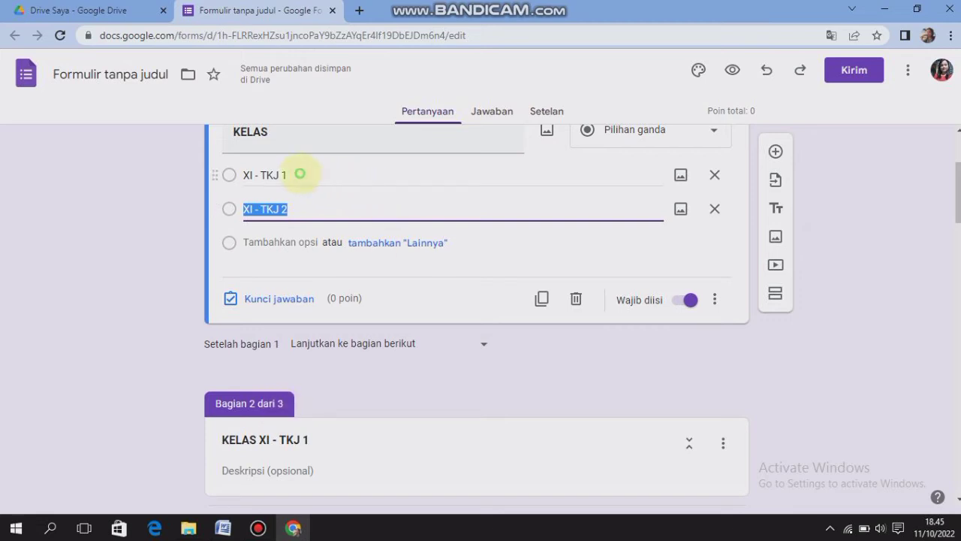
{"action": "left_click", "coordinate": [301, 175]}
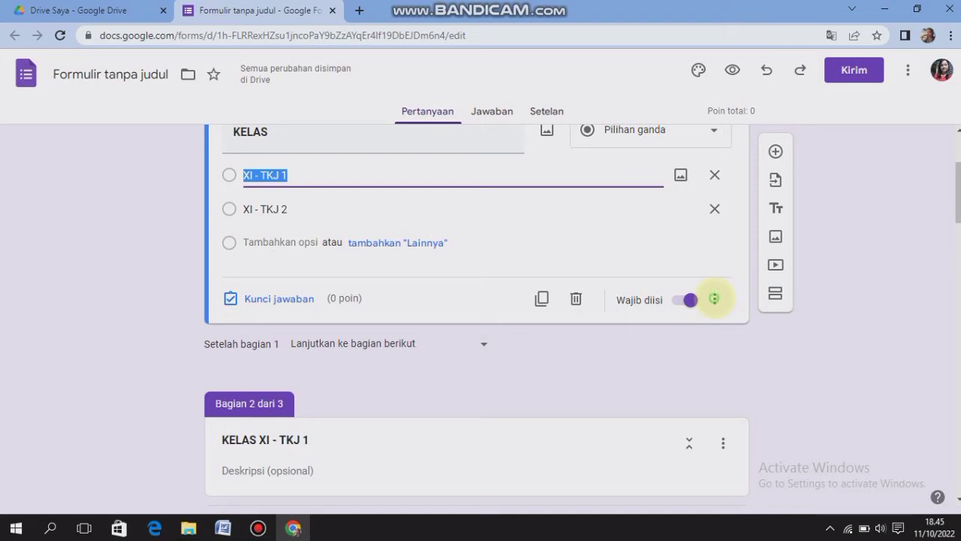
{"action": "left_click", "coordinate": [715, 300]}
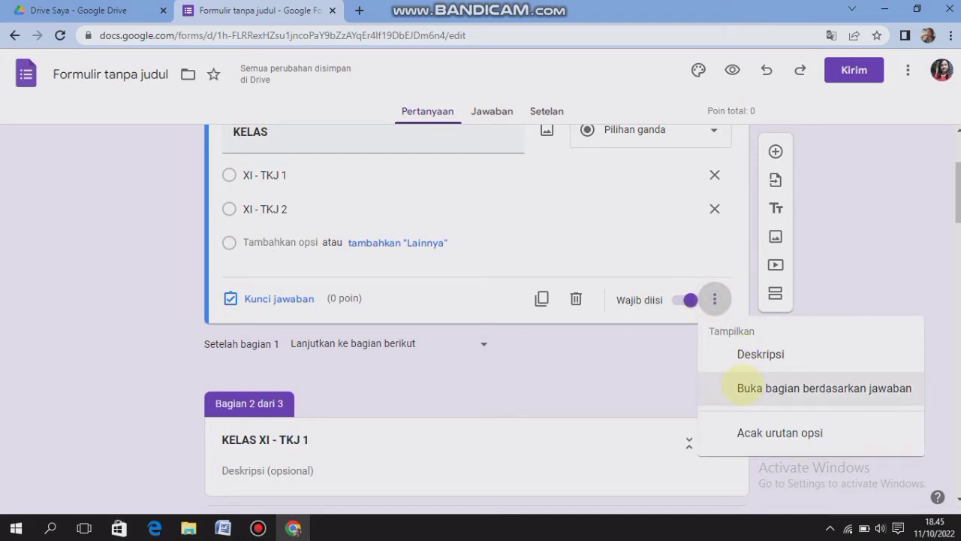
{"action": "left_click", "coordinate": [743, 387]}
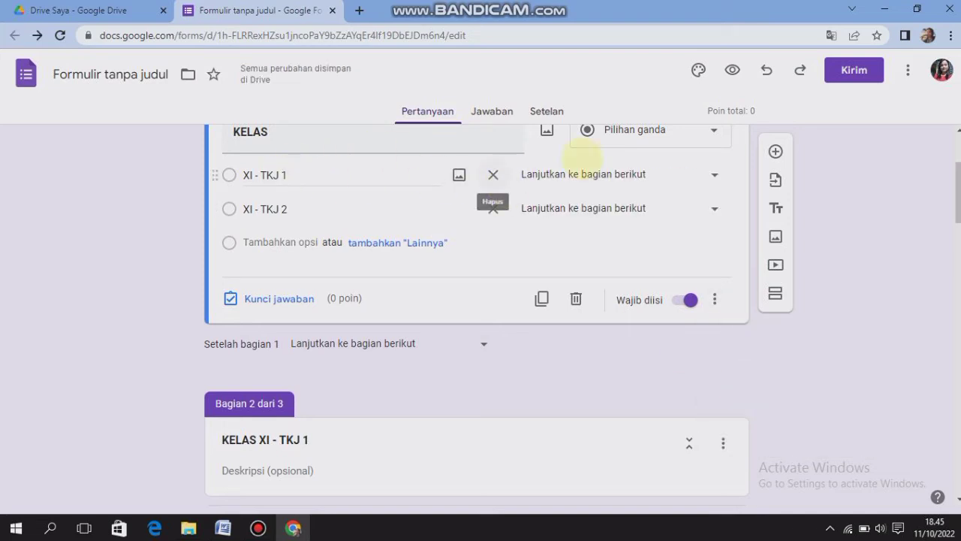
Send answer "XI - TKJ 1" to section 2 (KELAS XI - TKJ 1) and "XI - TKJ 2" to section 3 (KELAS XI - TKJ 2)
{"action": "left_click", "coordinate": [715, 174]}
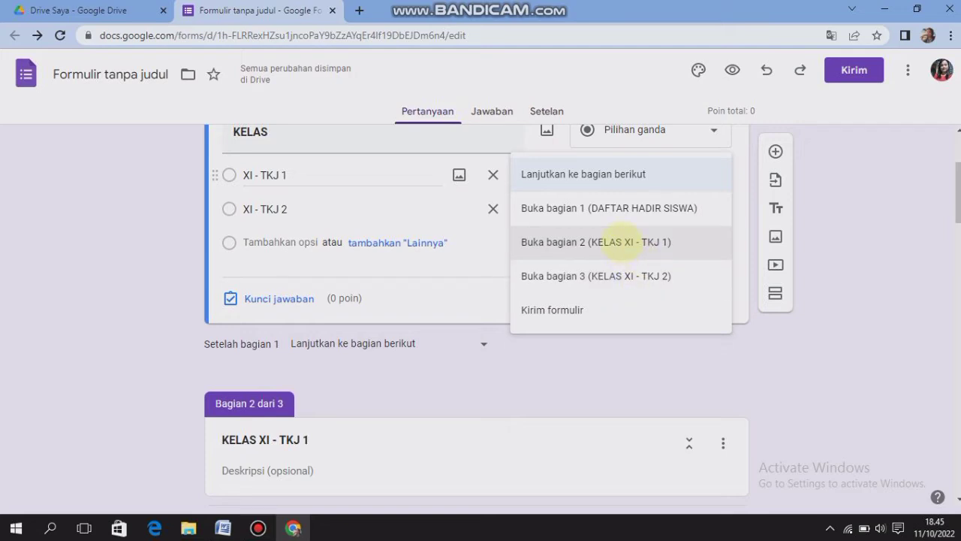
{"action": "left_click", "coordinate": [610, 242]}
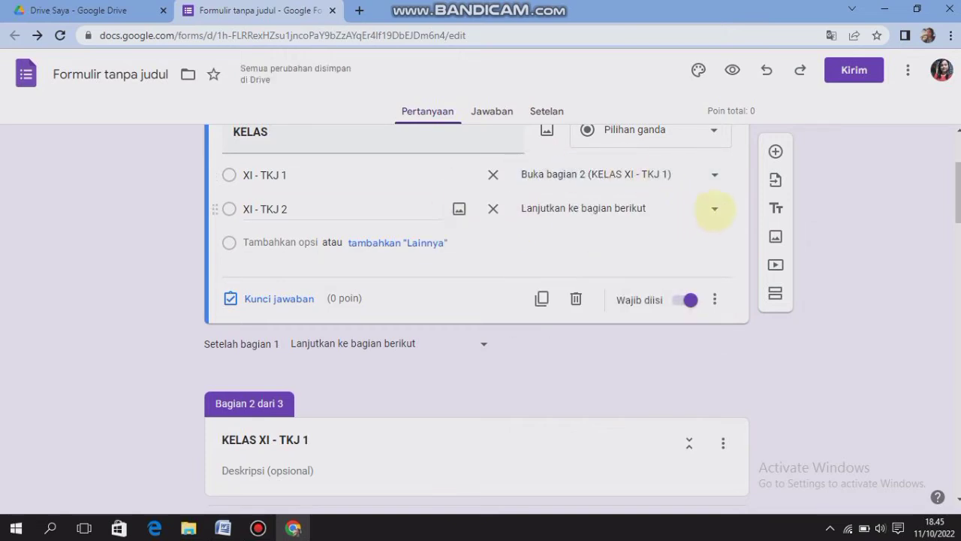
{"action": "left_click", "coordinate": [713, 209]}
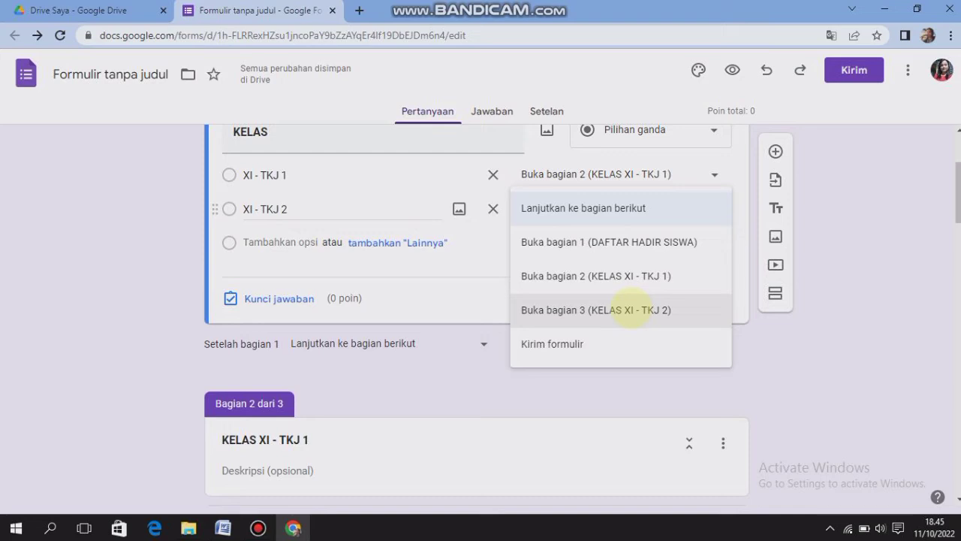
{"action": "left_click", "coordinate": [629, 309]}
Add a new section after the student names question of section 3, KELAS XI - TKJ 2
{"action": "left_click_drag", "start_coordinate": [958, 193], "coordinate": [959, 470]}
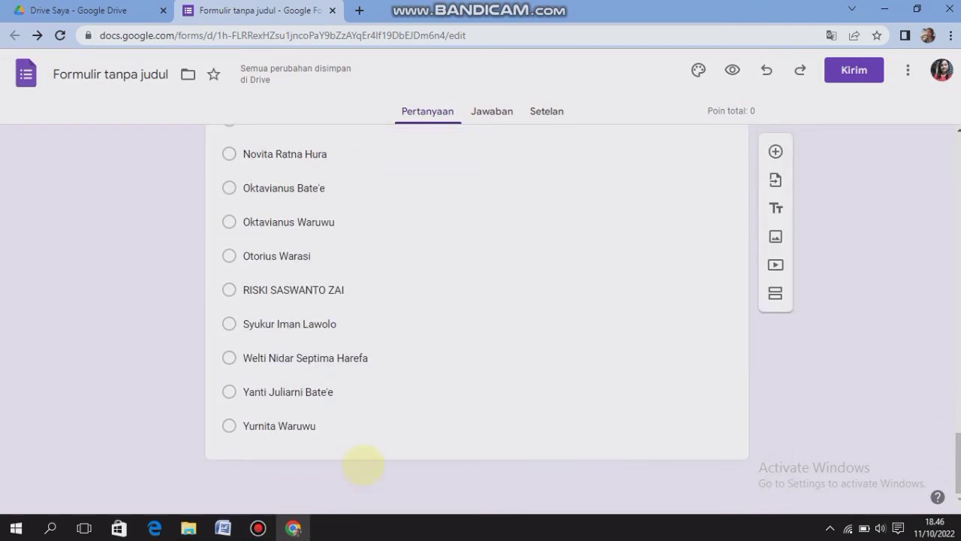
{"action": "left_click", "coordinate": [307, 425]}
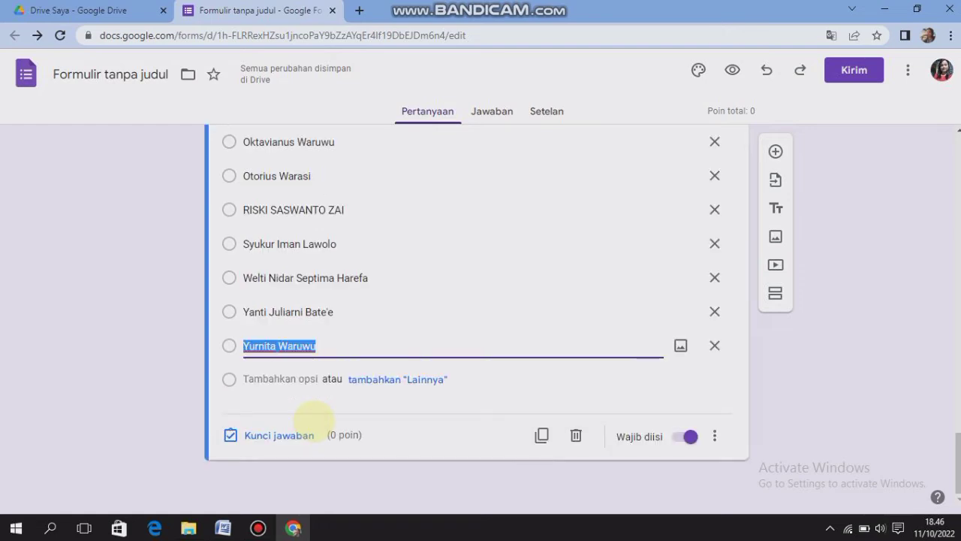
{"action": "left_click", "coordinate": [775, 292]}
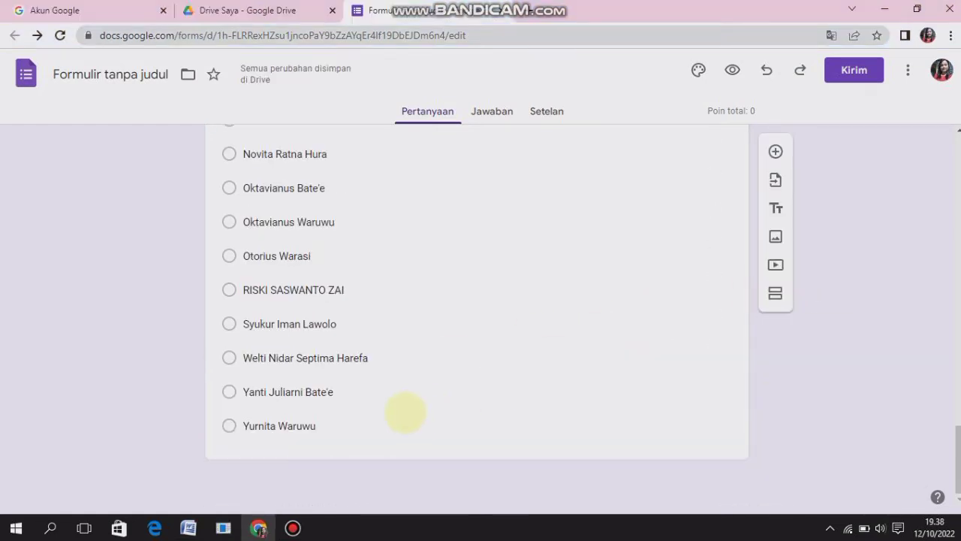
{"action": "left_click", "coordinate": [334, 425]}
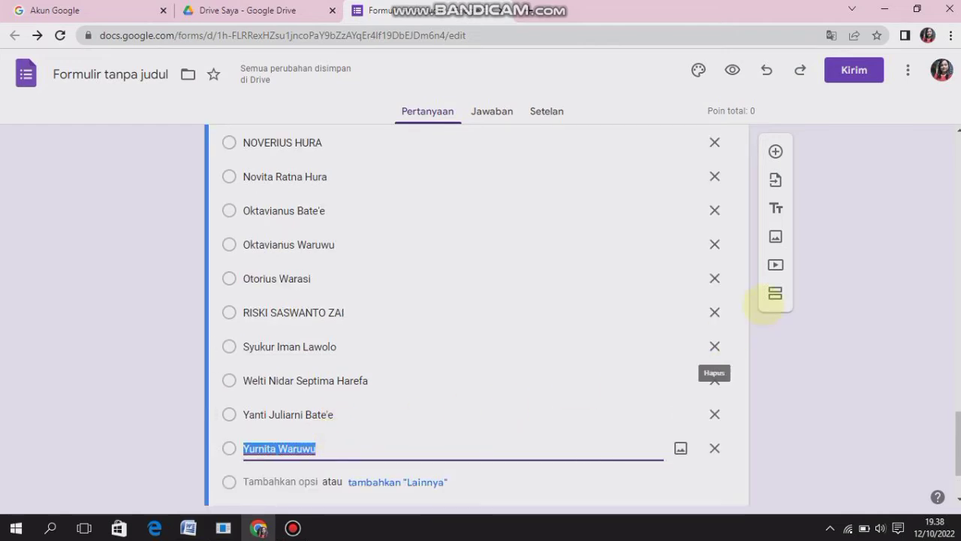
{"action": "left_click", "coordinate": [774, 293]}
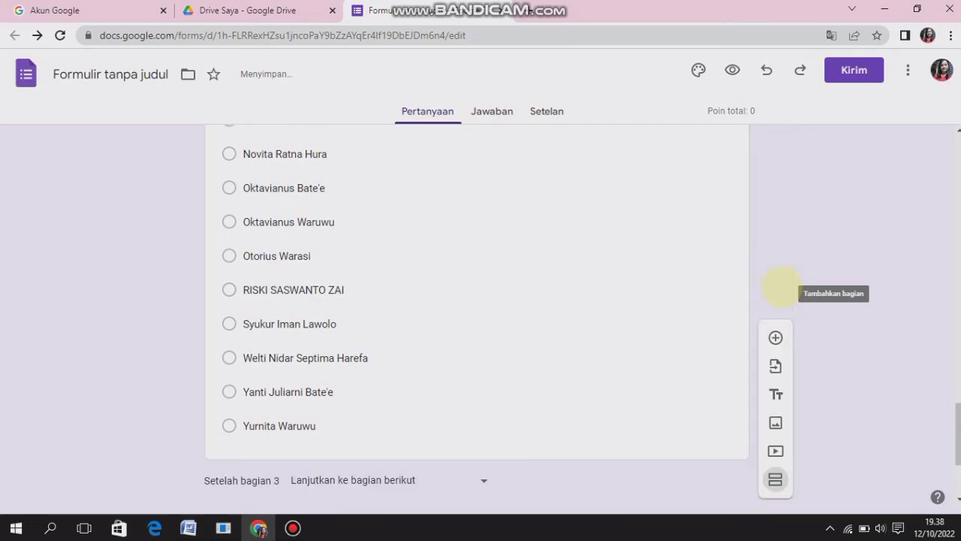
Title the new section 4 "SOAL PILIHAN BERGANDA" and make the title bold
{"action": "left_click_drag", "start_coordinate": [957, 413], "coordinate": [958, 442]}
{"action": "left_click_drag", "start_coordinate": [335, 398], "coordinate": [220, 398]}
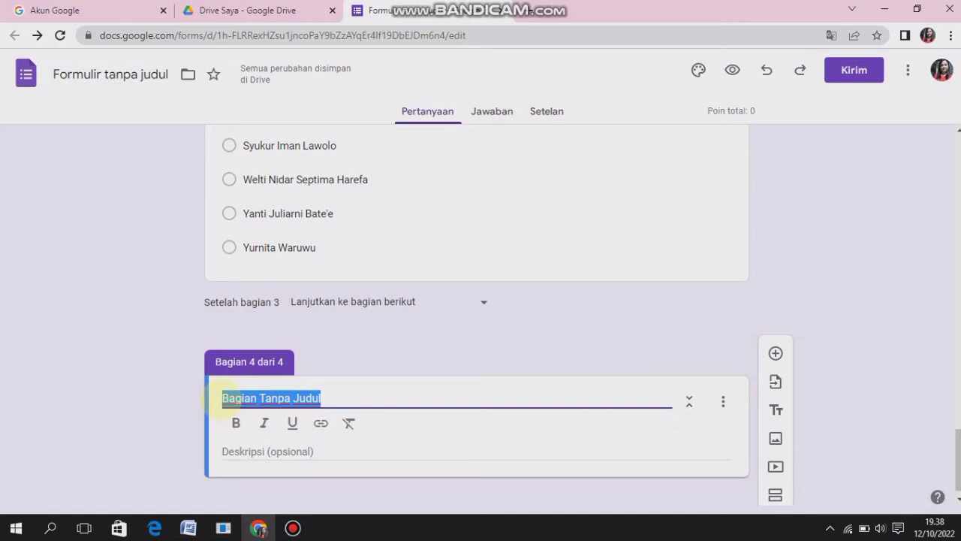
{"action": "type", "text": "SOAL "}
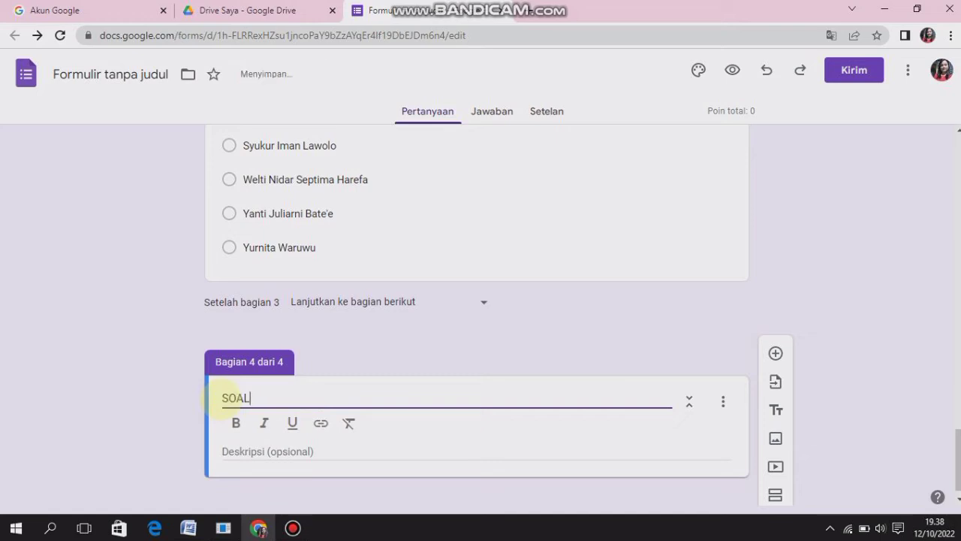
{"action": "type", "text": "PILIHAN"}
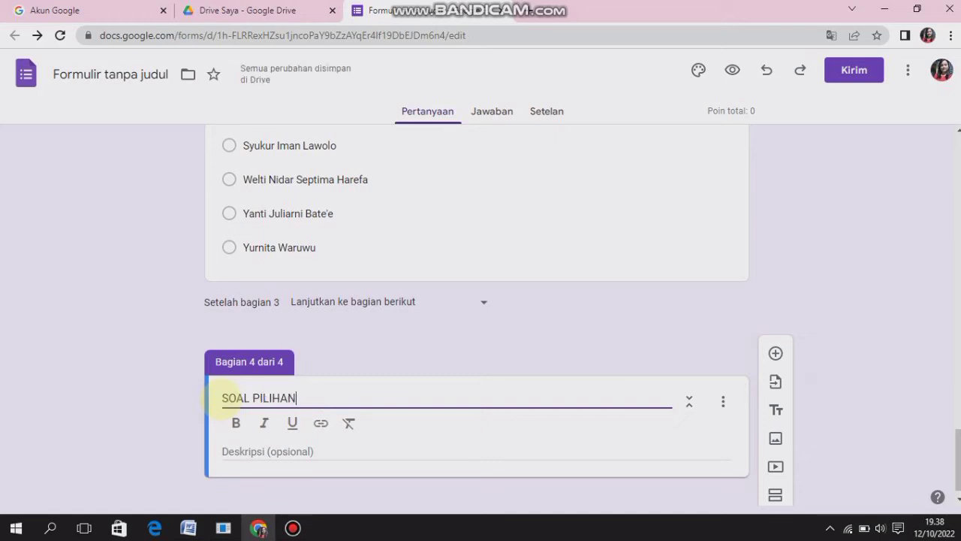
{"action": "type", "text": " BERGANDA"}
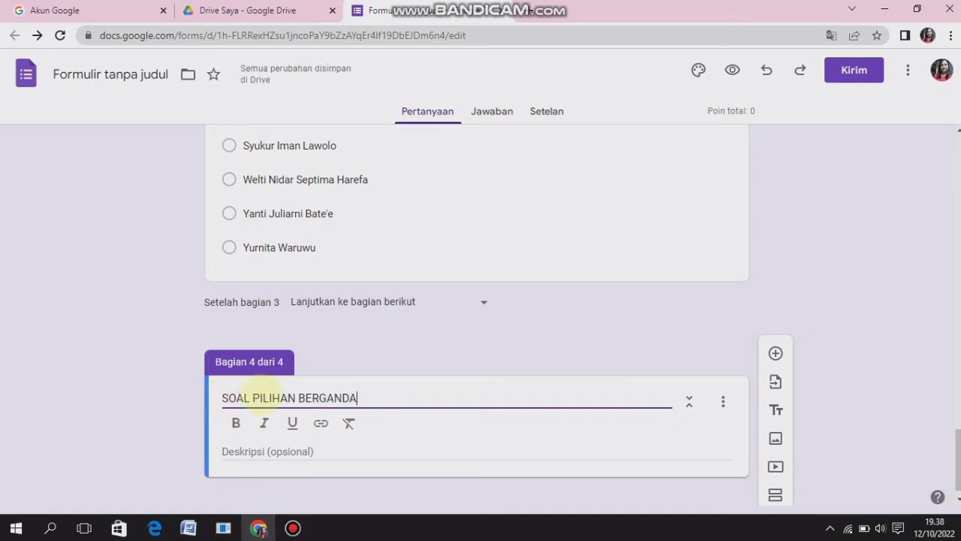
{"action": "left_click_drag", "start_coordinate": [362, 400], "coordinate": [220, 399]}
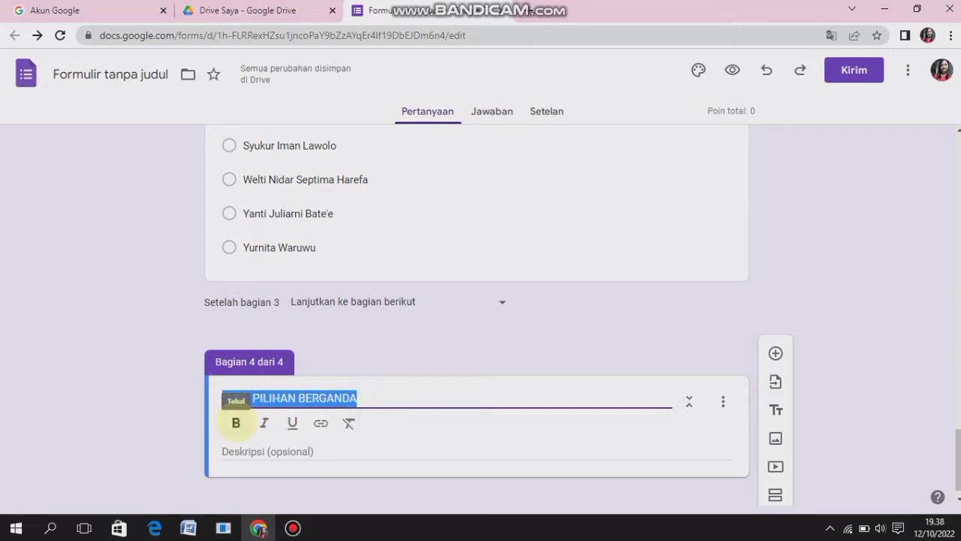
{"action": "left_click", "coordinate": [235, 423]}
{"action": "left_click", "coordinate": [364, 394]}
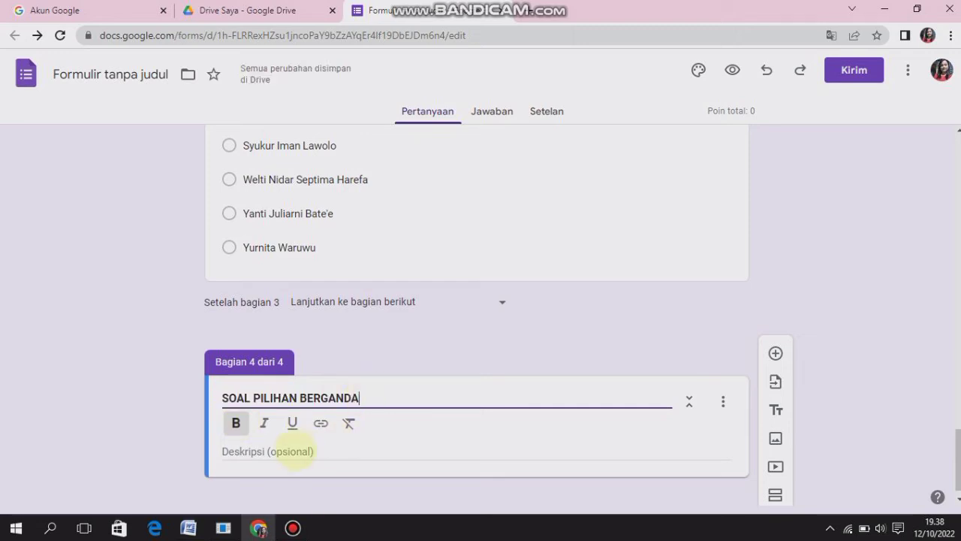
Enter "Jawablah pertanyaan berikut dengan benar !" as the description of the "SOAL PILIHAN BERGANDA" section
{"action": "left_click", "coordinate": [291, 451]}
{"action": "type", "text": "Jawablah pertanyaan"}
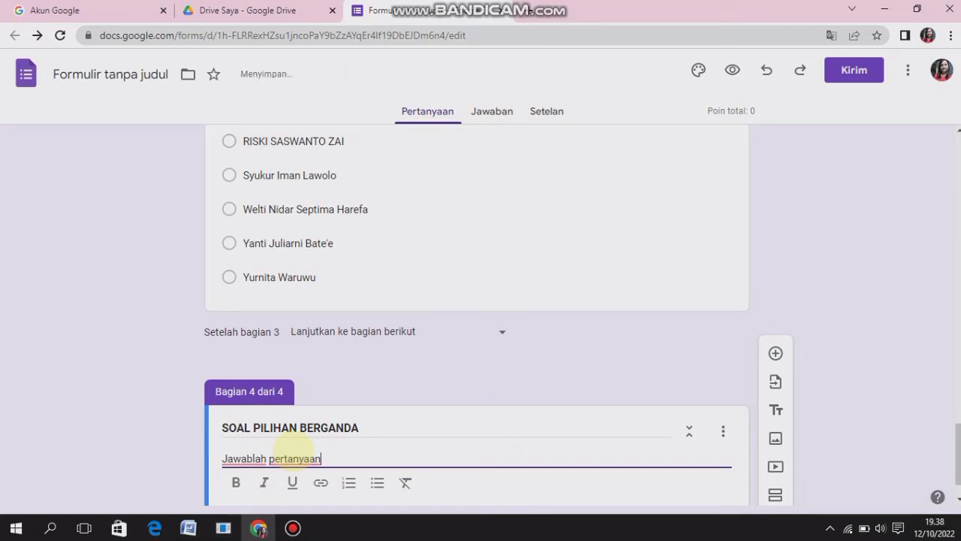
{"action": "type", "text": " berikut dengan b"}
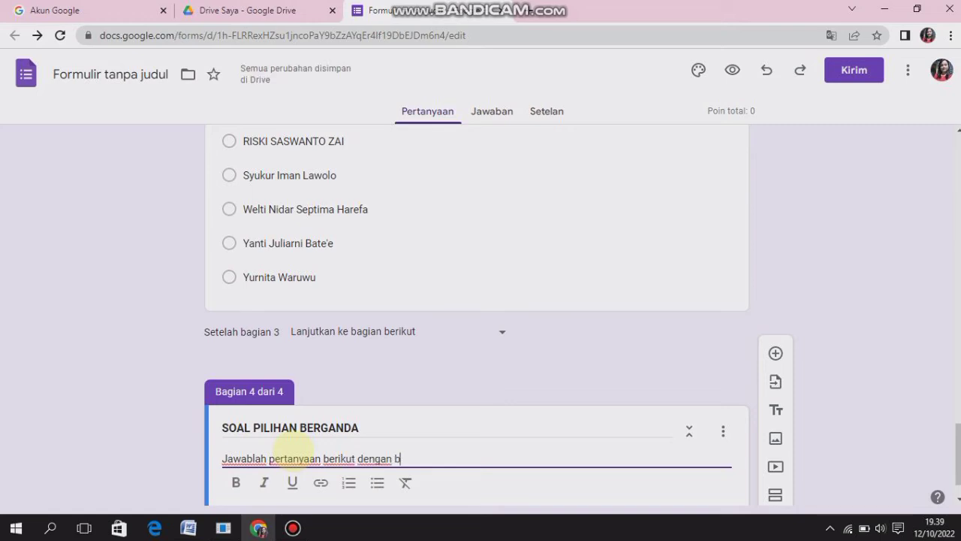
{"action": "type", "text": "enar !"}
Add a question to section 4 with the text "Berikut yang tidak termasuk factor pendukung keberhasilan usaha, yaitu….." copied from the Word document
{"action": "left_click", "coordinate": [776, 353]}
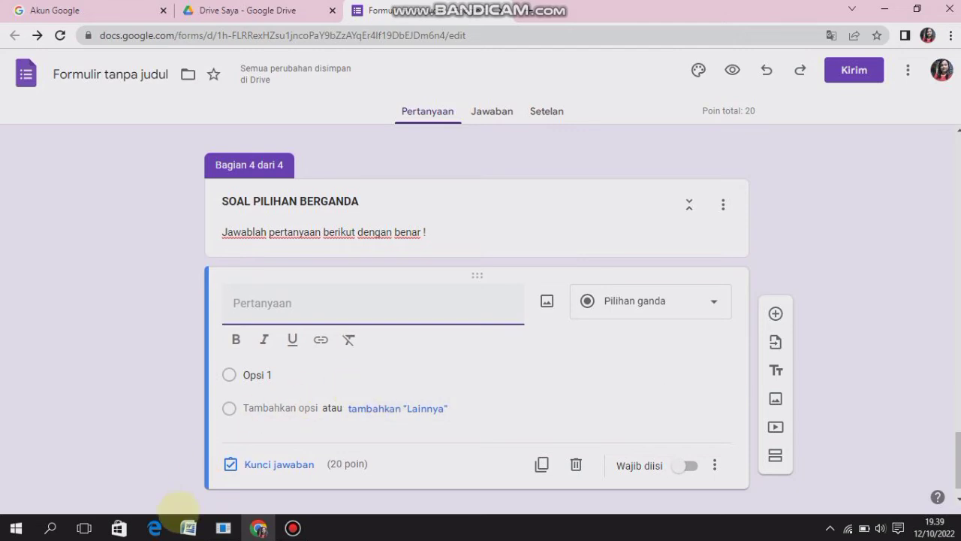
{"action": "left_click", "coordinate": [188, 528]}
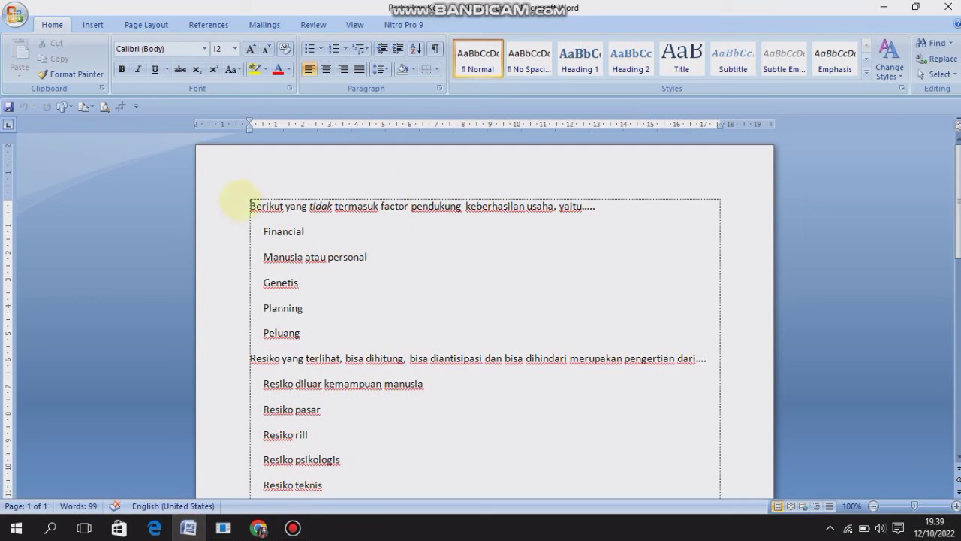
{"action": "left_click_drag", "start_coordinate": [250, 205], "coordinate": [600, 203]}
{"action": "key", "text": "ctrl+c"}
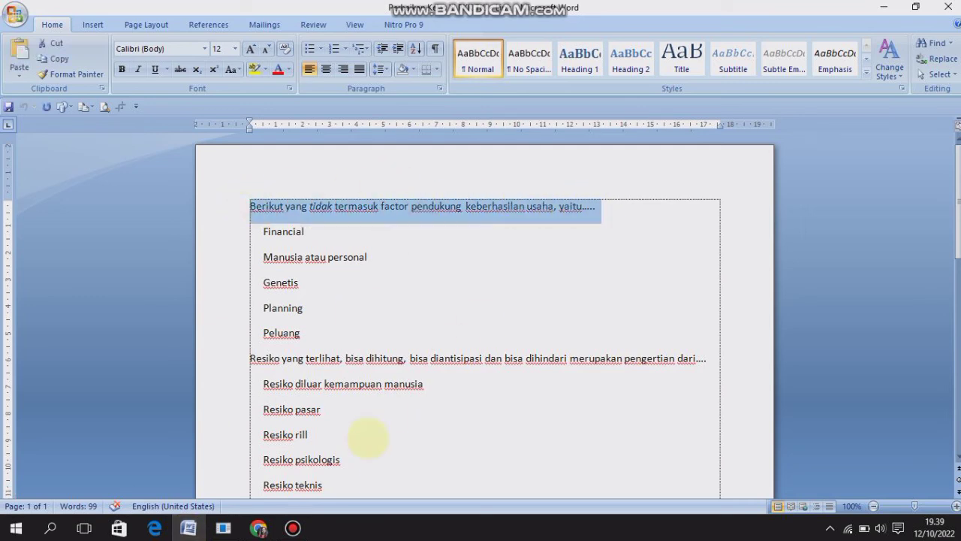
{"action": "left_click", "coordinate": [258, 528]}
{"action": "left_click", "coordinate": [289, 308]}
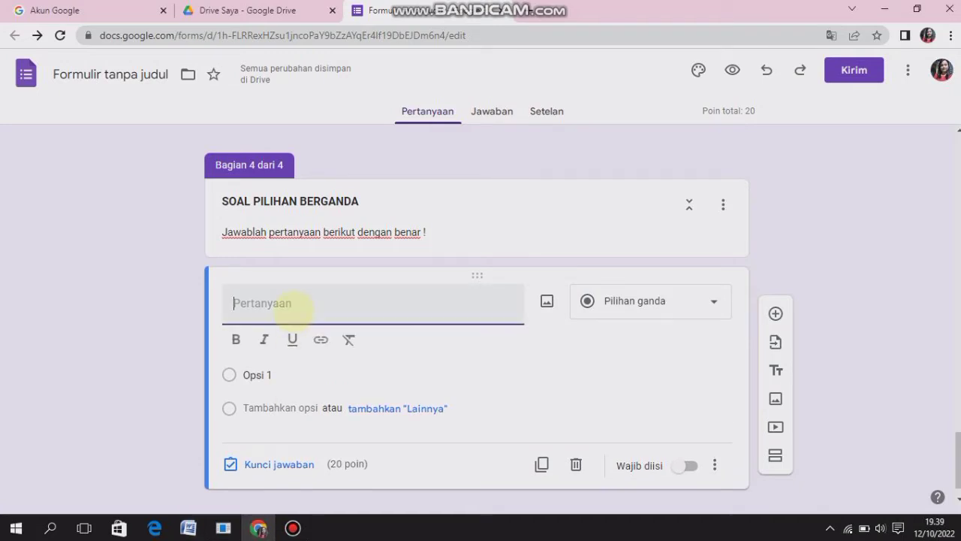
{"action": "key", "text": "ctrl+v"}
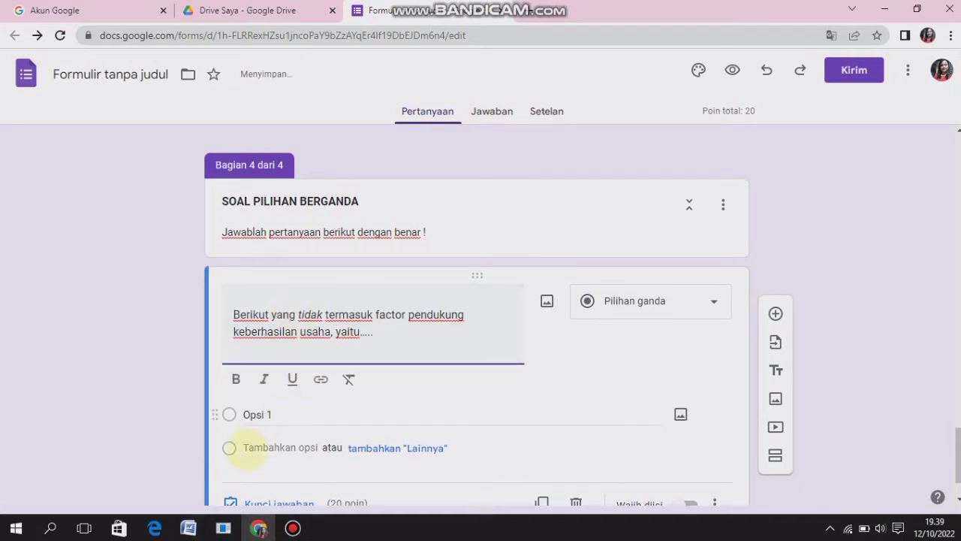
Fill the question's options with Financial, Manusia atau personal, Genetis, Planning and Peluang, copied from the Word document
{"action": "left_click", "coordinate": [189, 528]}
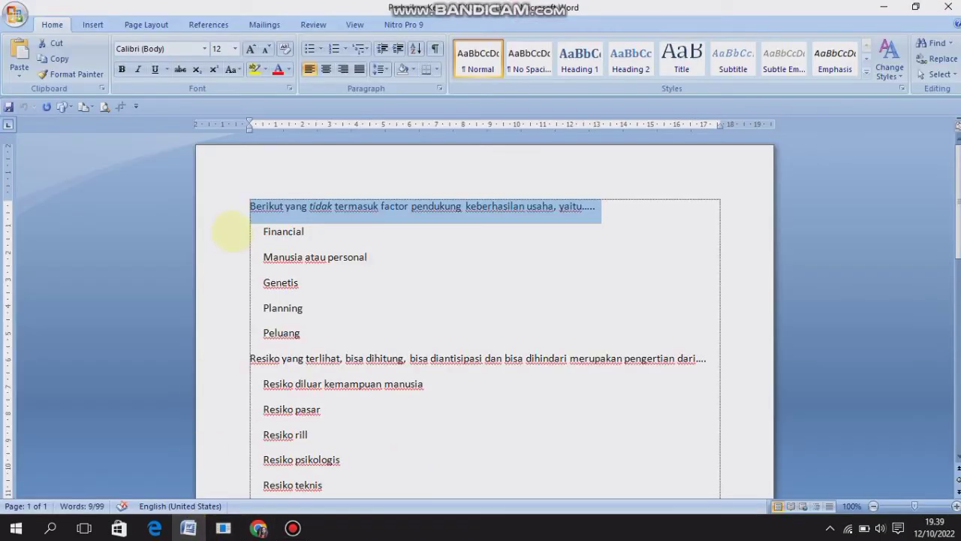
{"action": "left_click_drag", "start_coordinate": [258, 236], "coordinate": [308, 325]}
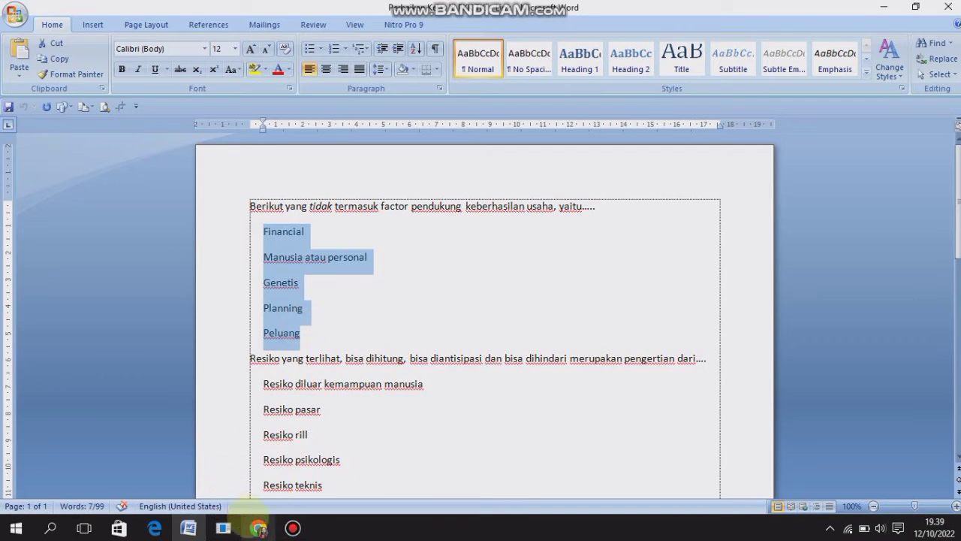
{"action": "left_click", "coordinate": [258, 527]}
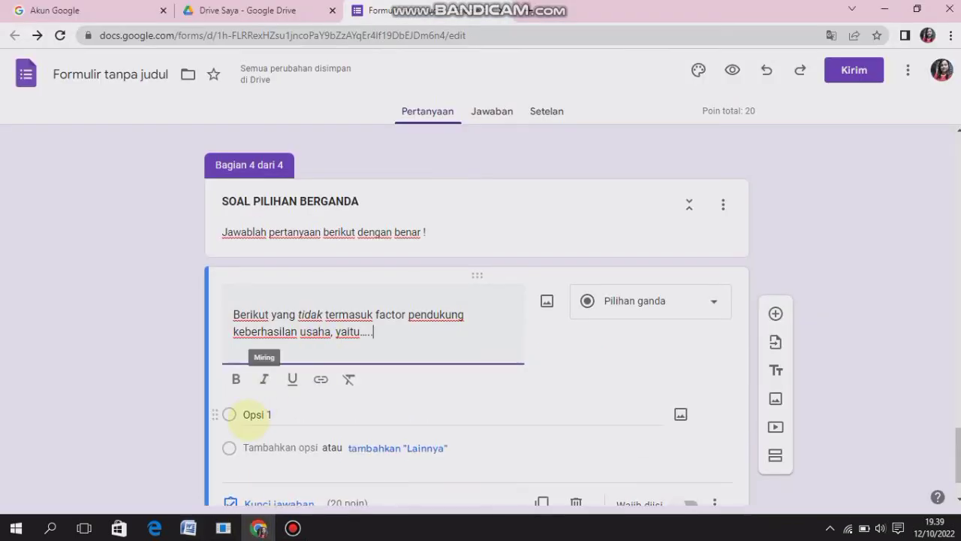
{"action": "left_click", "coordinate": [252, 422]}
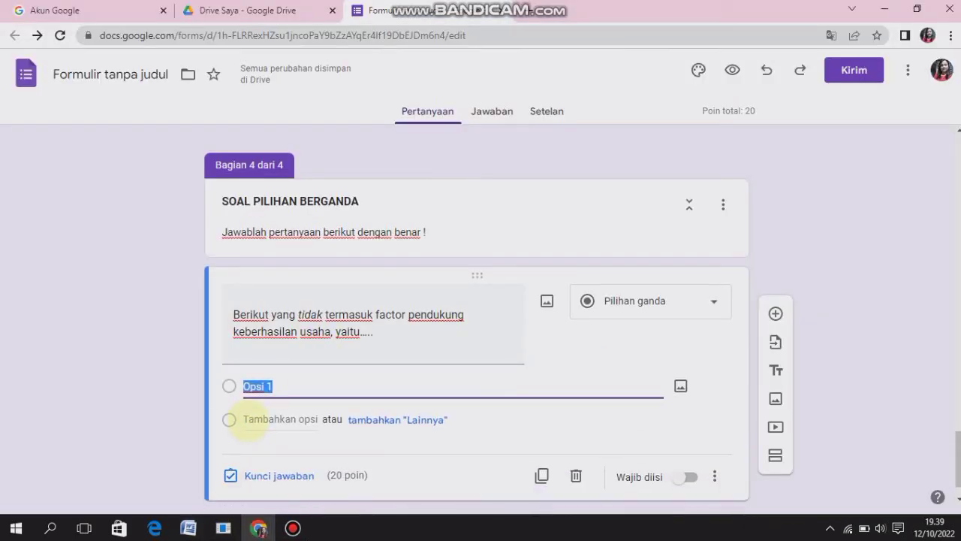
{"action": "key", "text": "ctrl+v"}
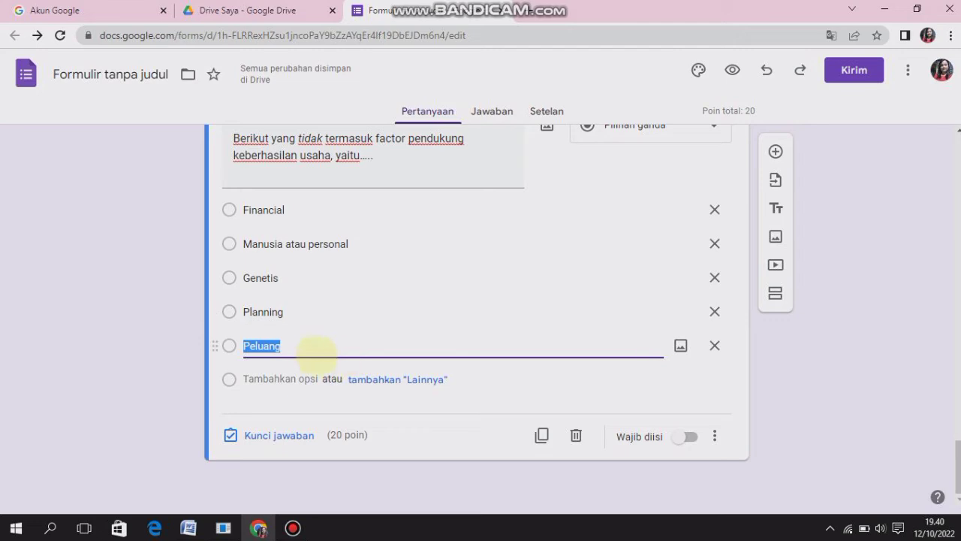
{"action": "left_click", "coordinate": [293, 345]}
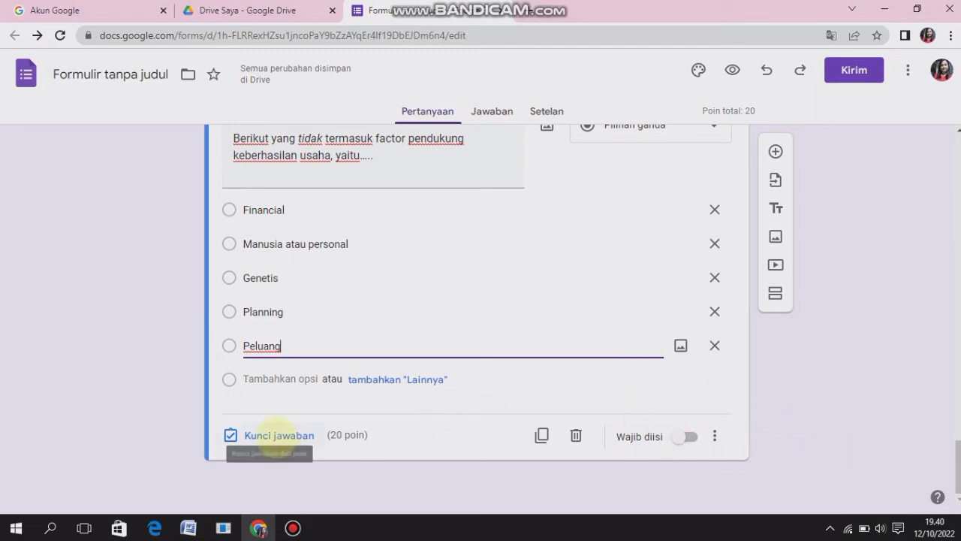
Mark "Genetis" as the correct answer in the answer key of the business success factors question
{"action": "left_click", "coordinate": [274, 436]}
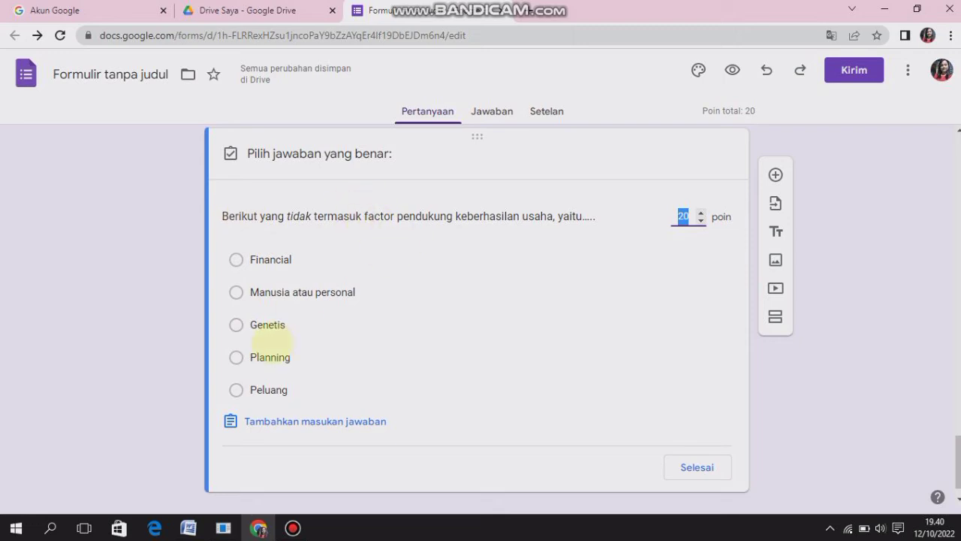
{"action": "left_click", "coordinate": [235, 325]}
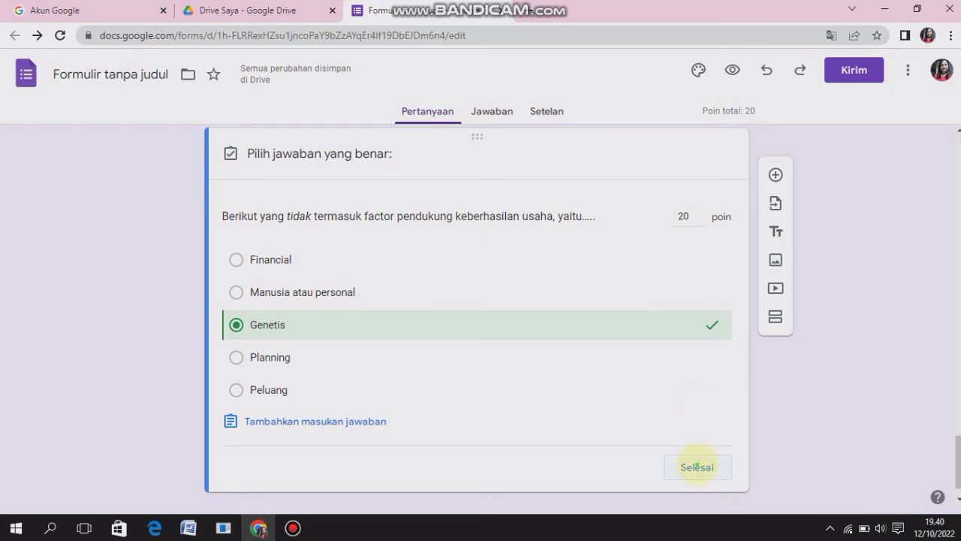
{"action": "left_click", "coordinate": [697, 467]}
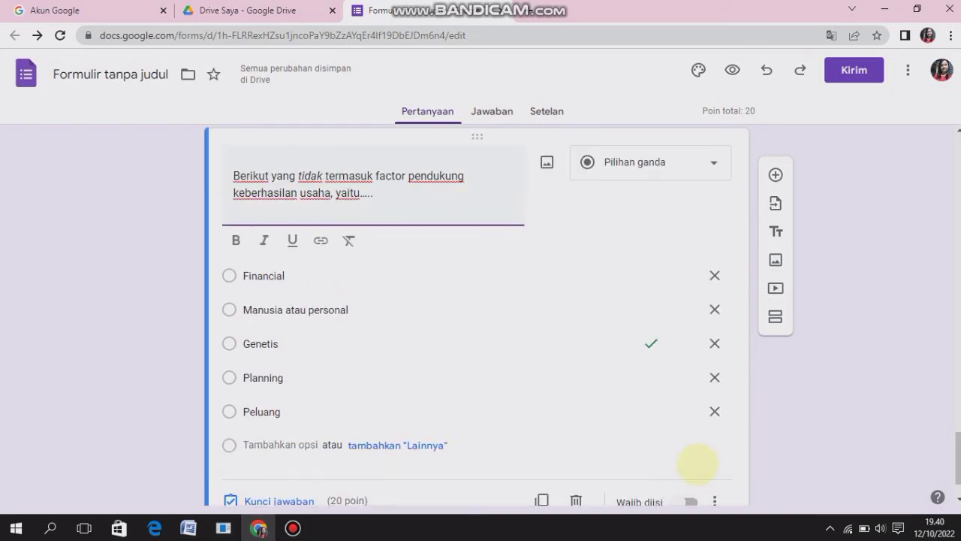
Set section 2 (KELAS XI - TKJ 1) to continue to section 4 (SOAL PILIHAN BERGANDA)
{"action": "left_click_drag", "start_coordinate": [958, 443], "coordinate": [918, 202]}
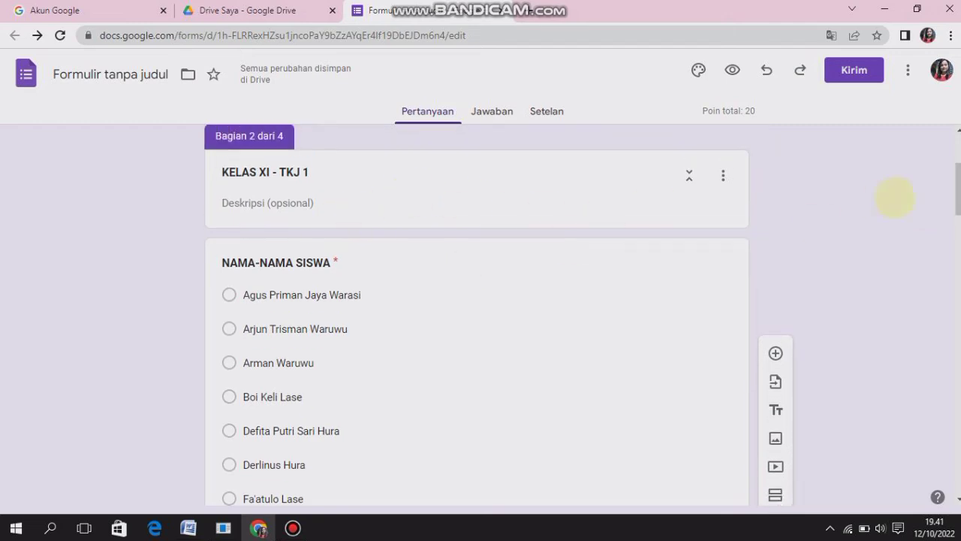
{"action": "left_click_drag", "start_coordinate": [957, 188], "coordinate": [957, 302]}
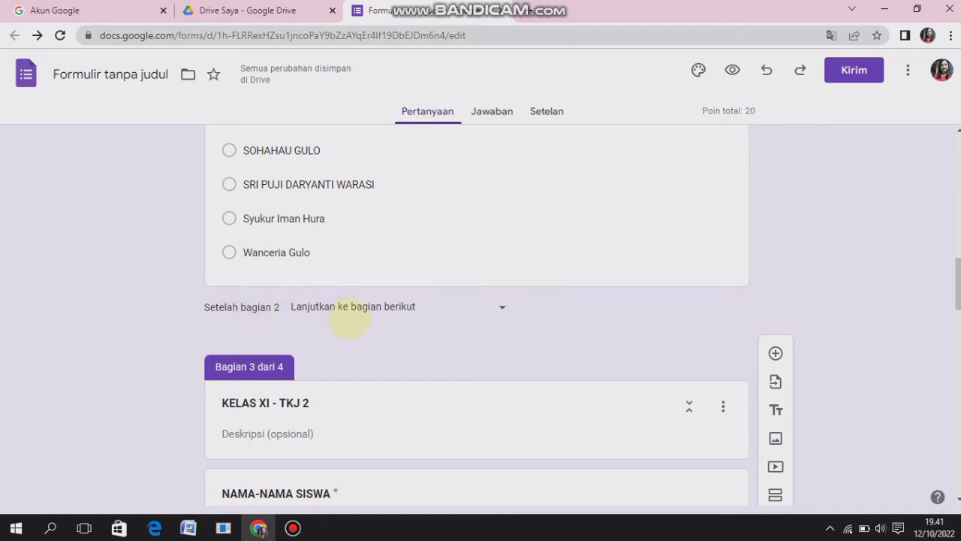
{"action": "left_click", "coordinate": [503, 307]}
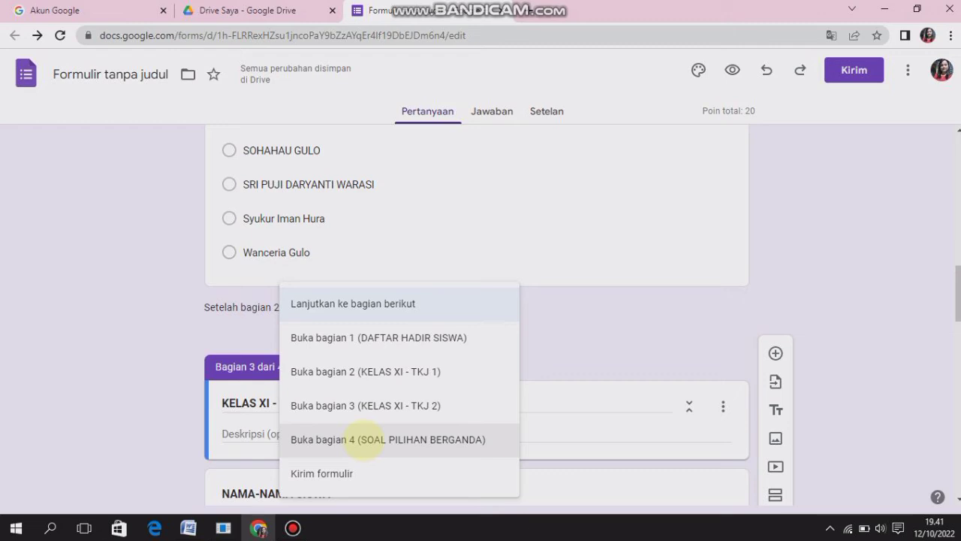
{"action": "left_click", "coordinate": [365, 438]}
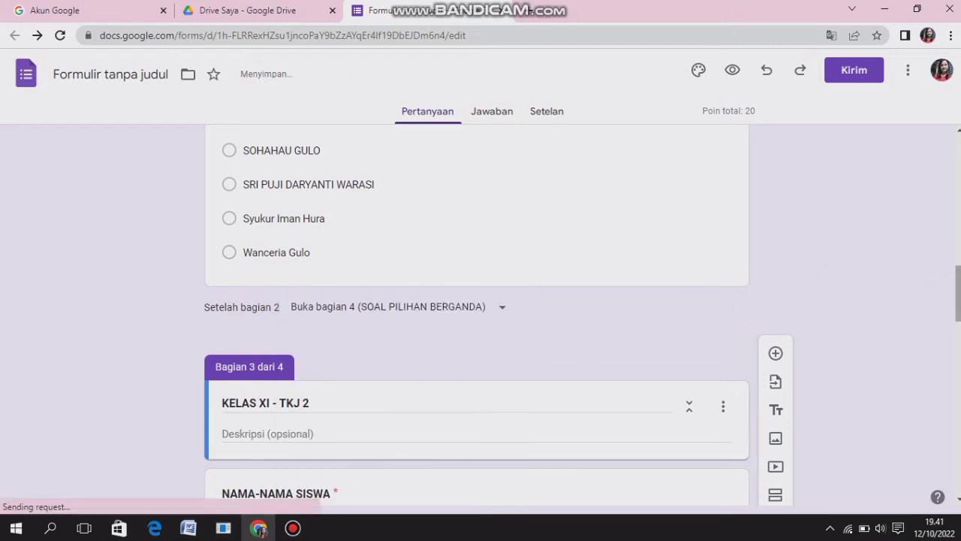
Set section 3 (KELAS XI - TKJ 2) to continue to section 4 (SOAL PILIHAN BERGANDA)
{"action": "left_click_drag", "start_coordinate": [957, 289], "coordinate": [957, 434]}
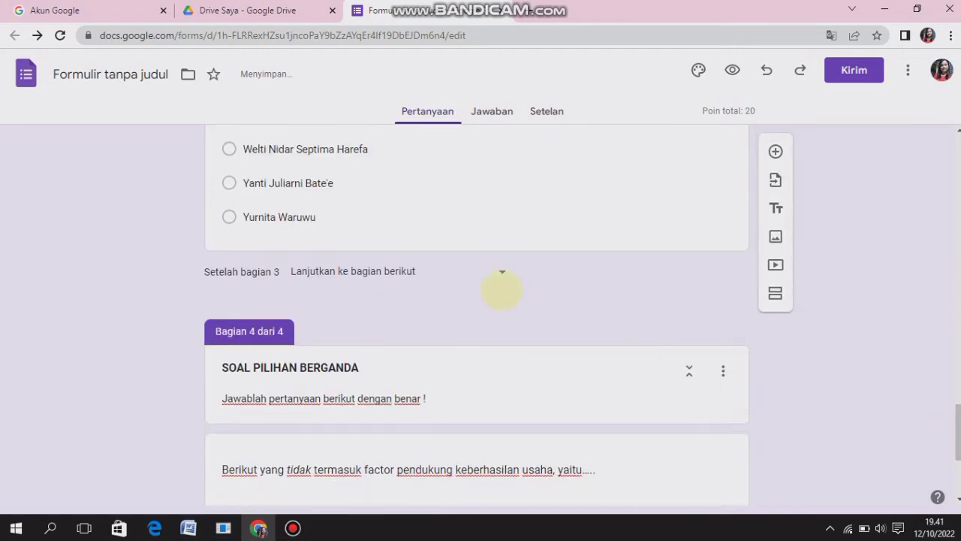
{"action": "left_click", "coordinate": [502, 272]}
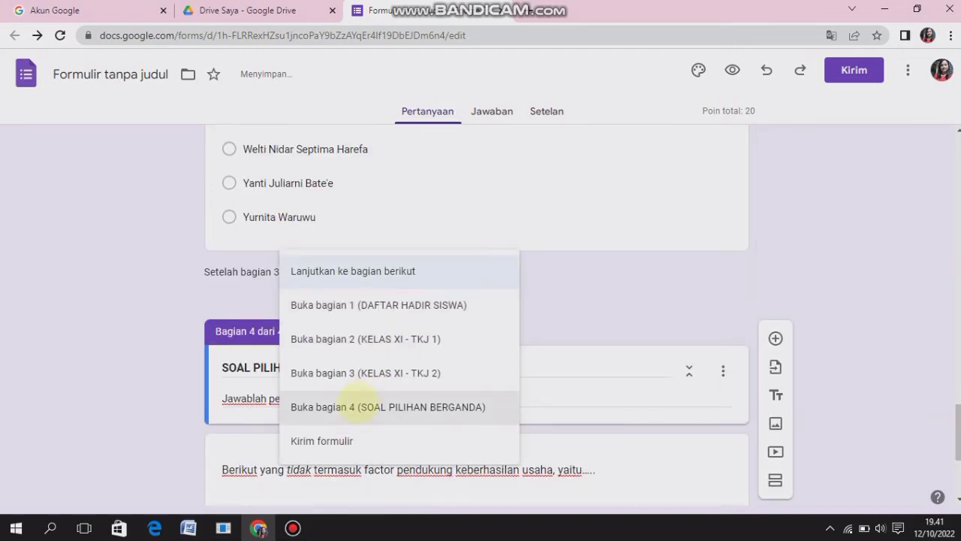
{"action": "left_click", "coordinate": [351, 405]}
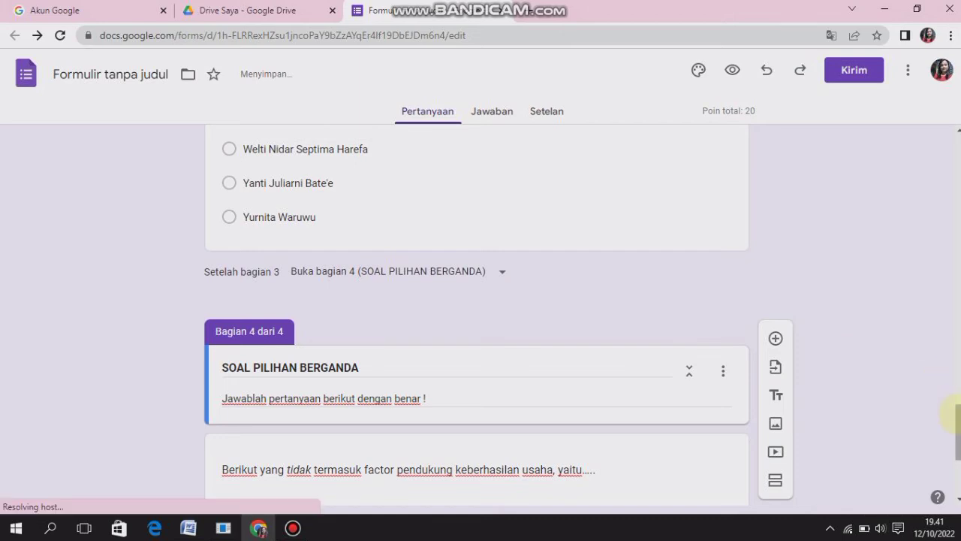
{"action": "left_click_drag", "start_coordinate": [954, 414], "coordinate": [956, 447]}
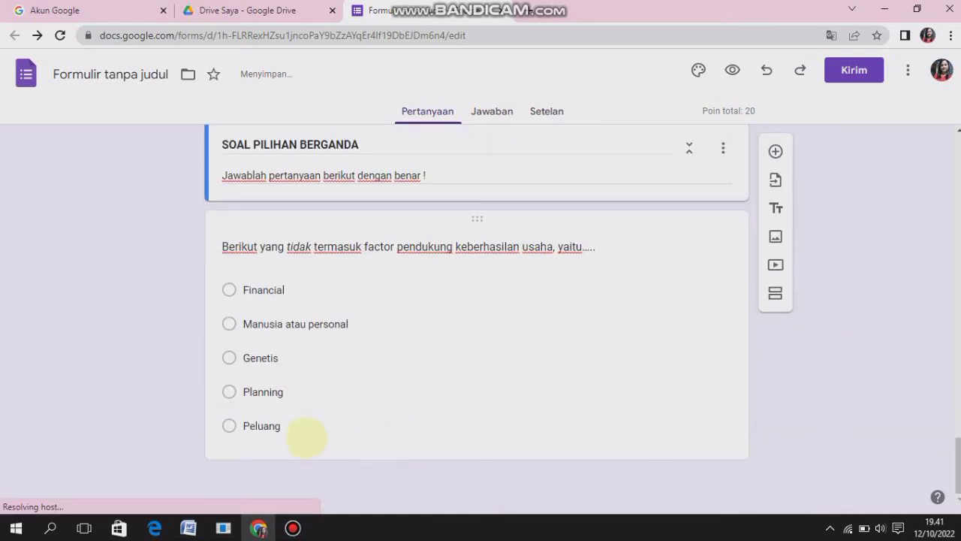
Add a question reading "Resiko yang terlihat, bisa dihitung, bisa diantisipasi dan bisa dihindari merupakan pengertian dari….", copied from the Word document
{"action": "left_click", "coordinate": [298, 428]}
{"action": "left_click", "coordinate": [293, 466]}
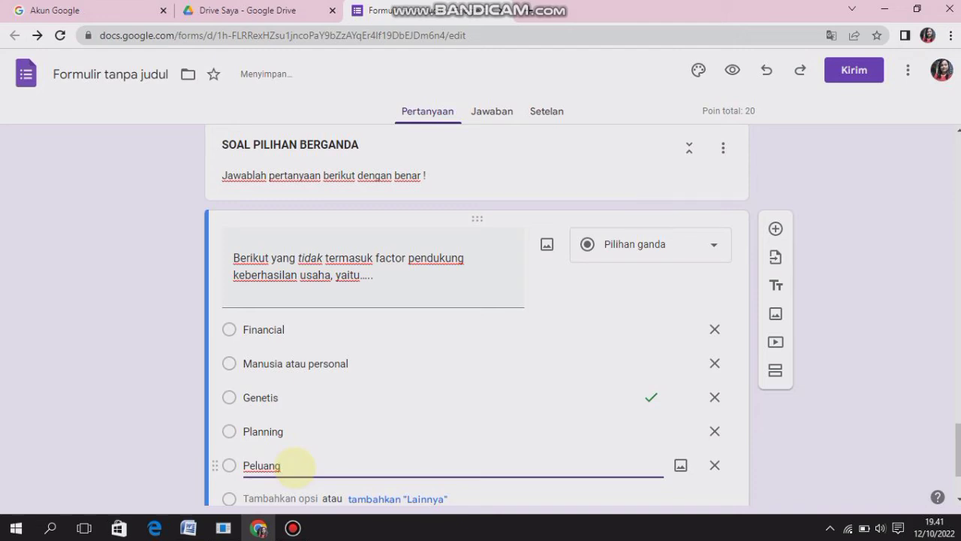
{"action": "scroll", "coordinate": [775, 150], "scroll_direction": "down", "scroll_amount": 2}
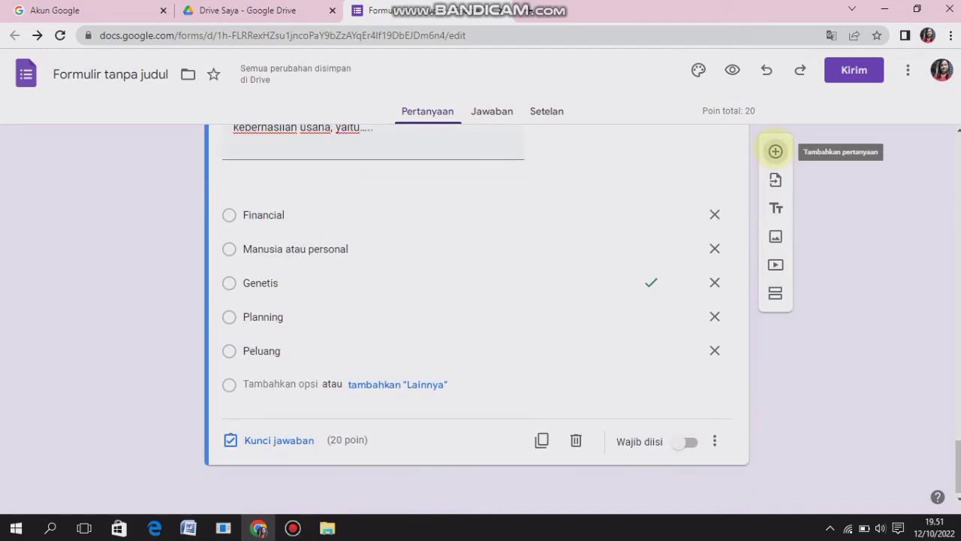
{"action": "left_click", "coordinate": [775, 140]}
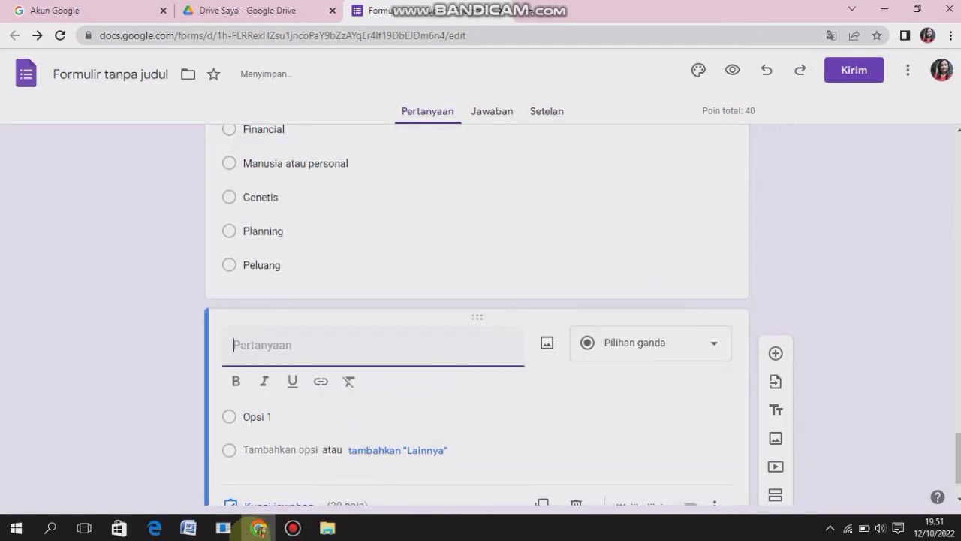
{"action": "left_click", "coordinate": [189, 528]}
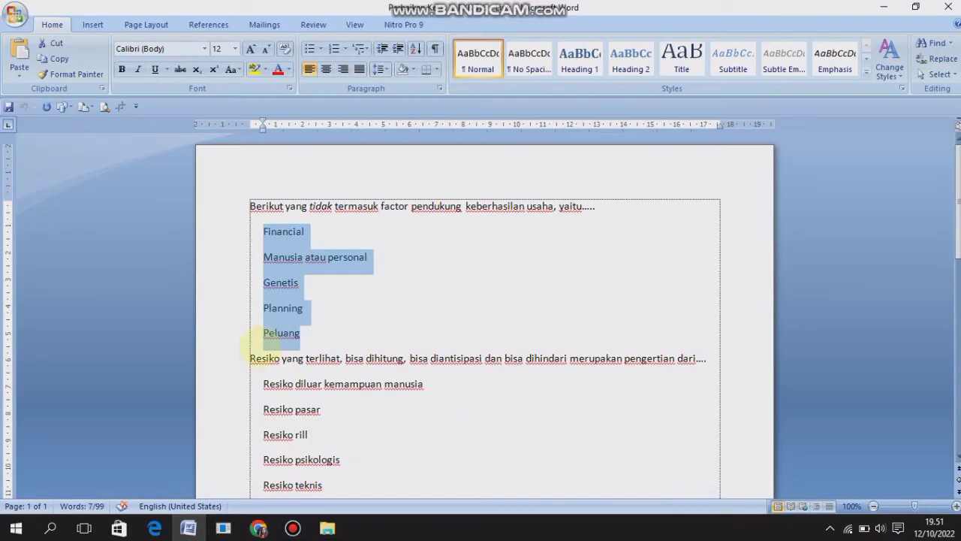
{"action": "left_click_drag", "start_coordinate": [250, 359], "coordinate": [717, 364]}
{"action": "key", "text": "ctrl+c"}
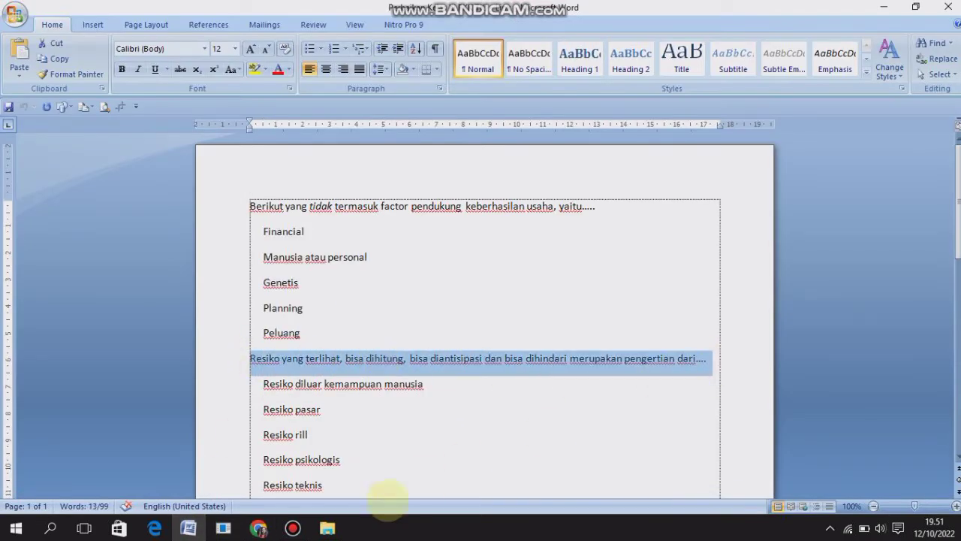
{"action": "left_click", "coordinate": [259, 528]}
{"action": "left_click", "coordinate": [255, 351]}
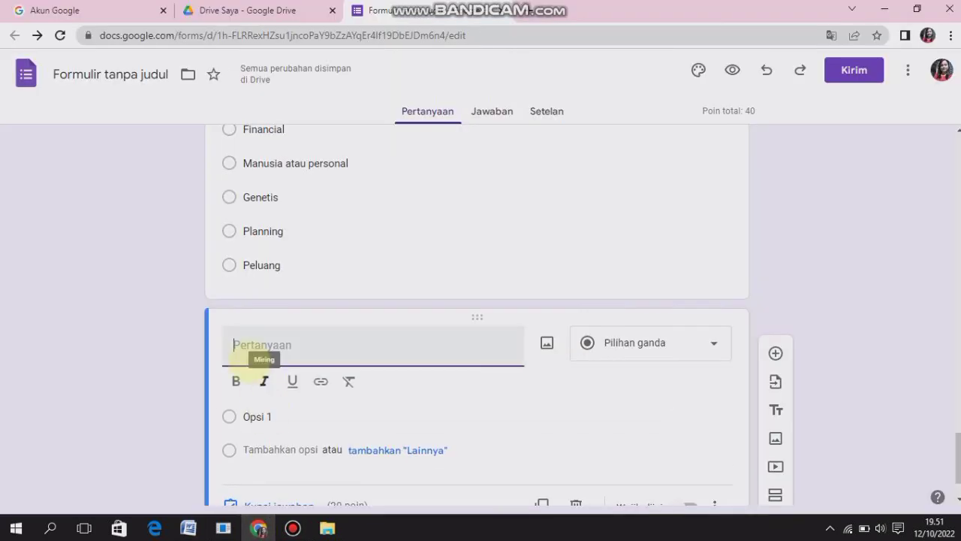
{"action": "key", "text": "ctrl+v"}
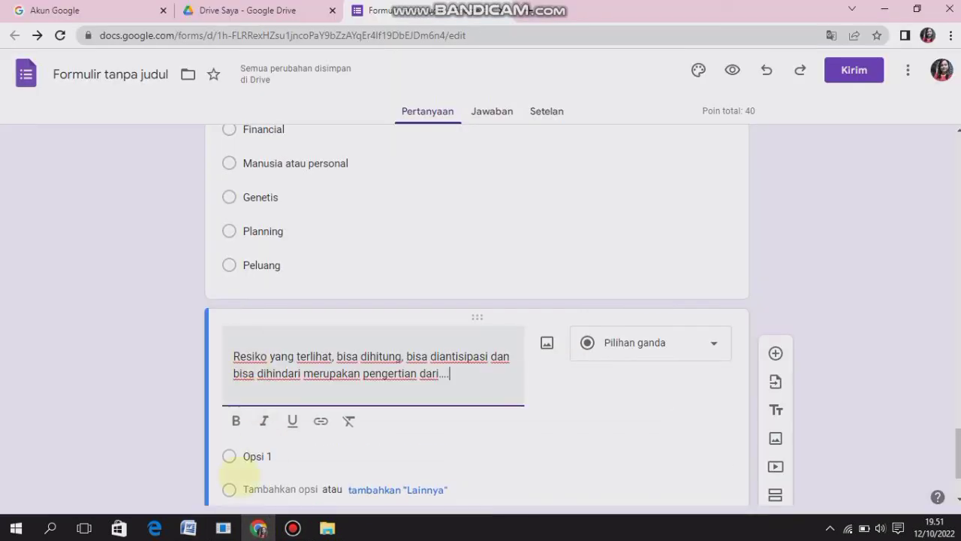
Fill the risk question's options with Resiko diluar kemampuan manusia, Resiko pasar, Resiko rill, Resiko psikologis and Resiko teknis, copied from the Word document
{"action": "left_click", "coordinate": [188, 528]}
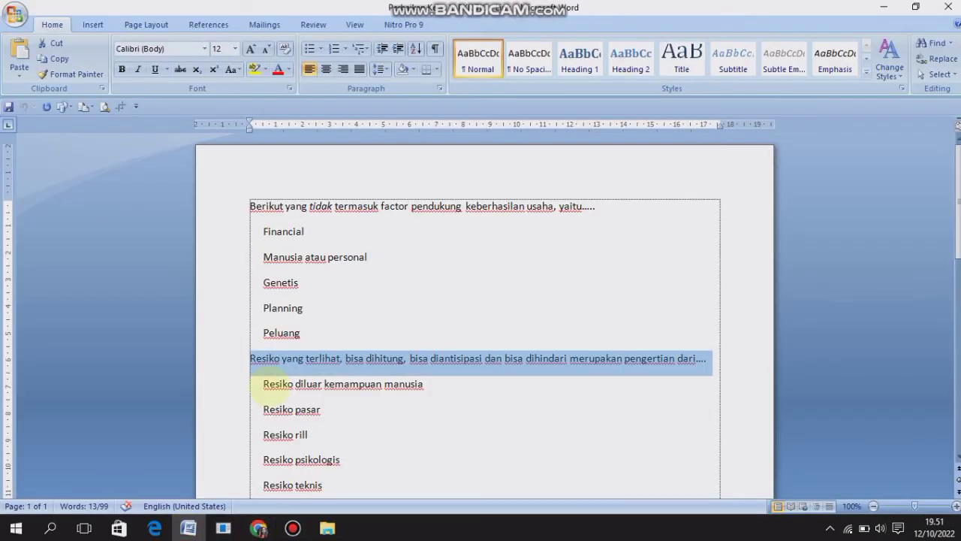
{"action": "mouse_move", "coordinate": [263, 379]}
{"action": "left_mouse_down"}
{"action": "mouse_move", "coordinate": [315, 457]}
{"action": "mouse_move", "coordinate": [301, 458]}
{"action": "mouse_move", "coordinate": [304, 484]}
{"action": "left_mouse_up"}
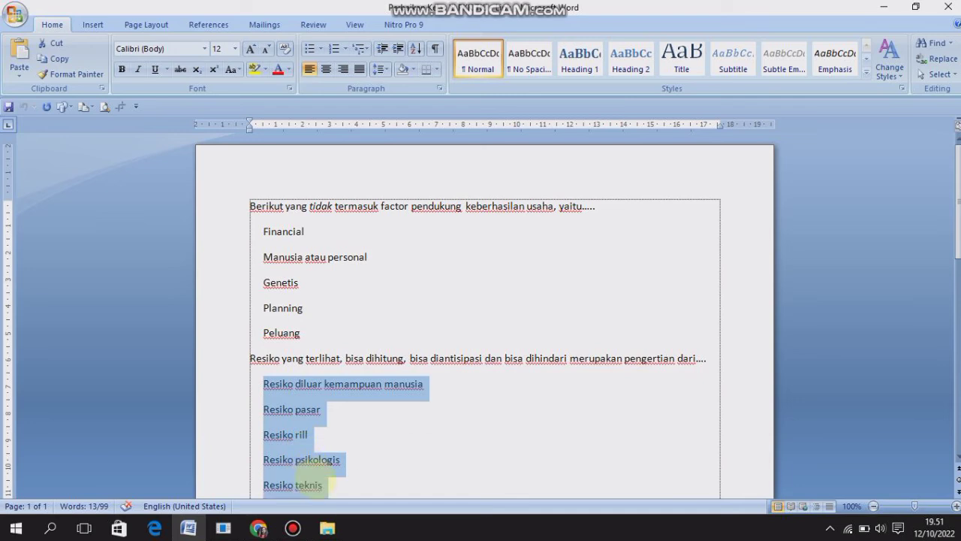
{"action": "left_click", "coordinate": [259, 528]}
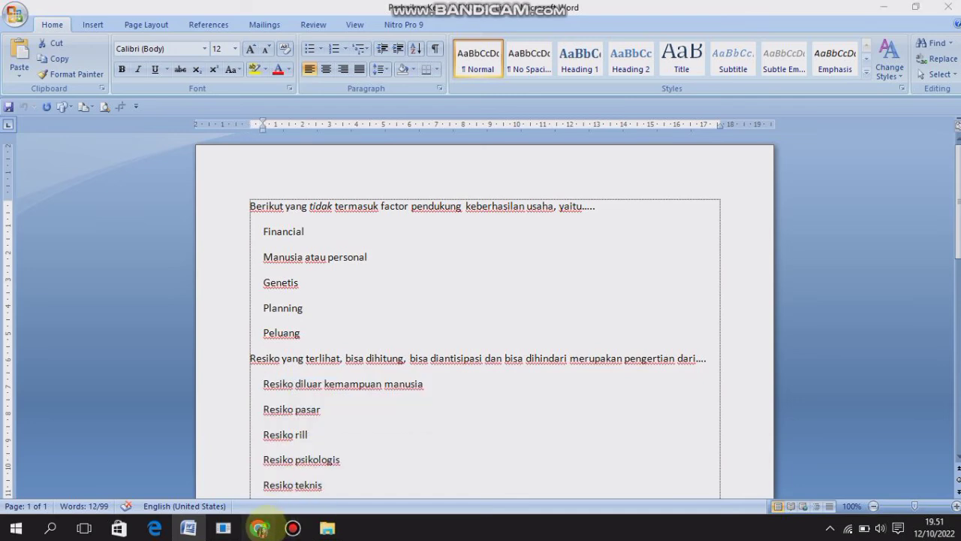
{"action": "left_click", "coordinate": [251, 455]}
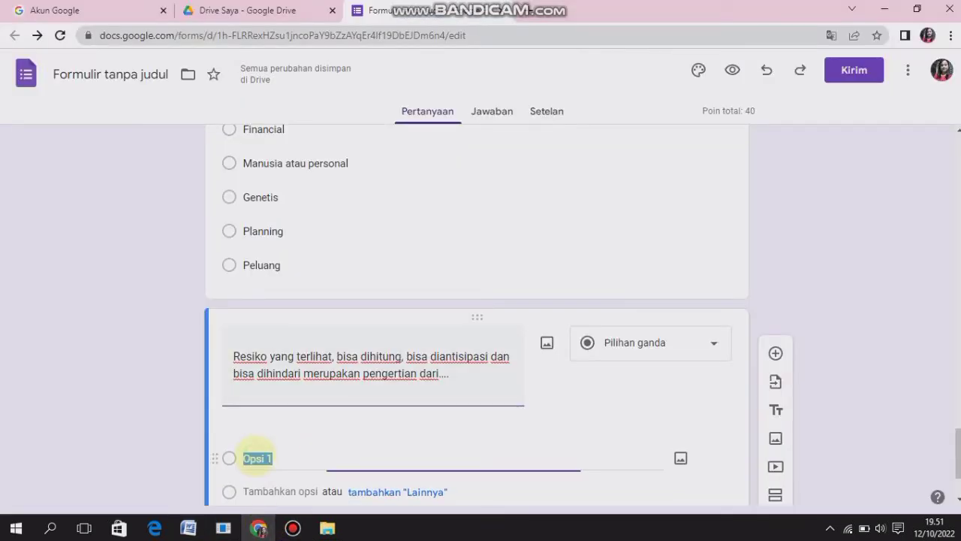
{"action": "key", "text": "ctrl+v"}
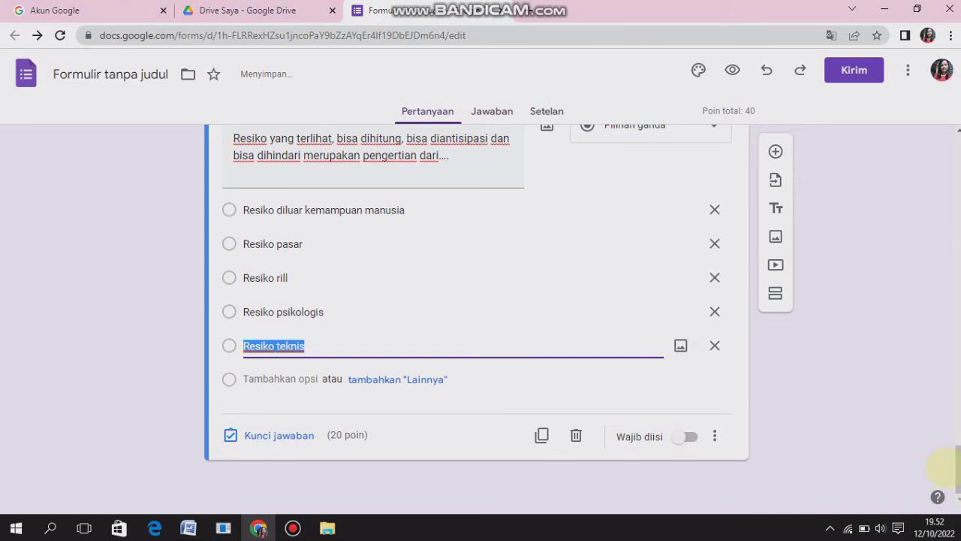
Mark "Resiko rill" as the correct answer in the answer key of the risk question
{"action": "left_click", "coordinate": [279, 435]}
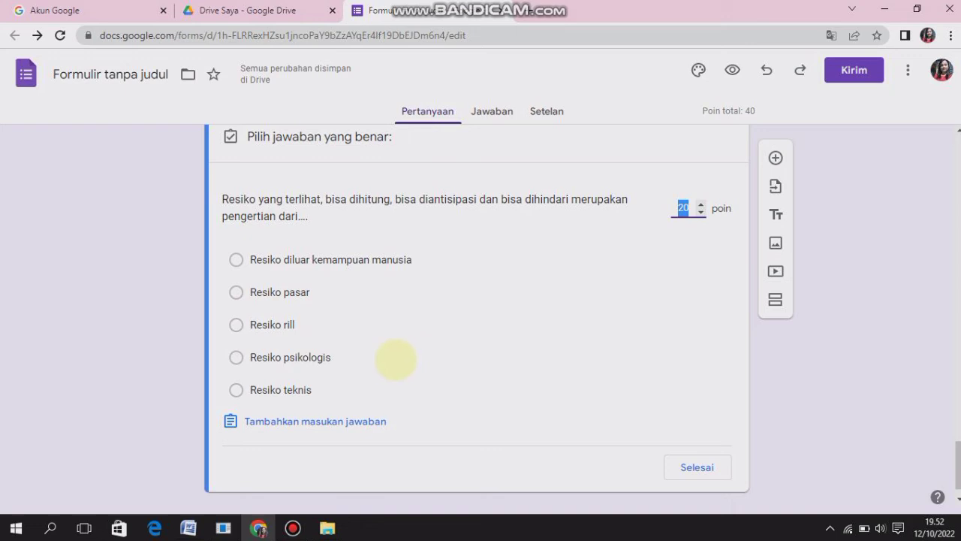
{"action": "left_click", "coordinate": [236, 324]}
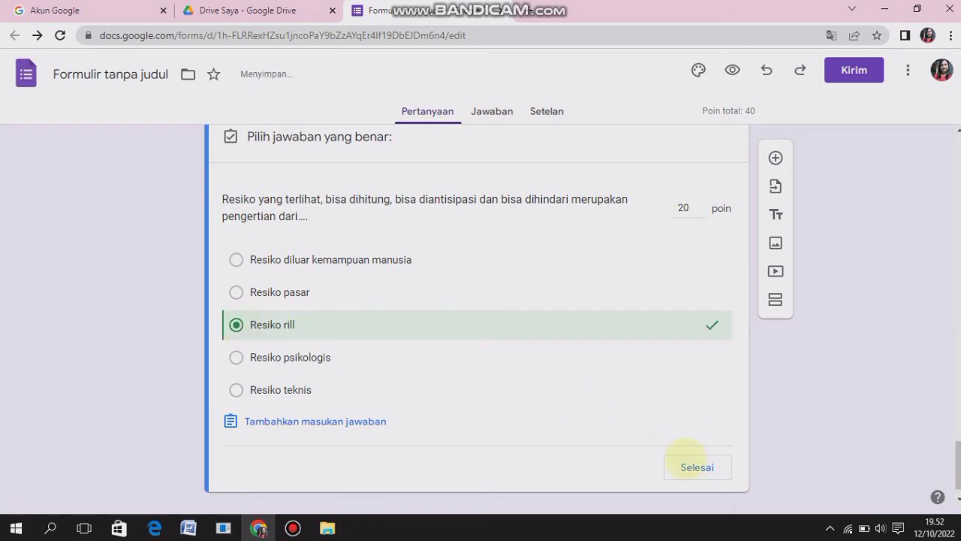
{"action": "left_click", "coordinate": [696, 467]}
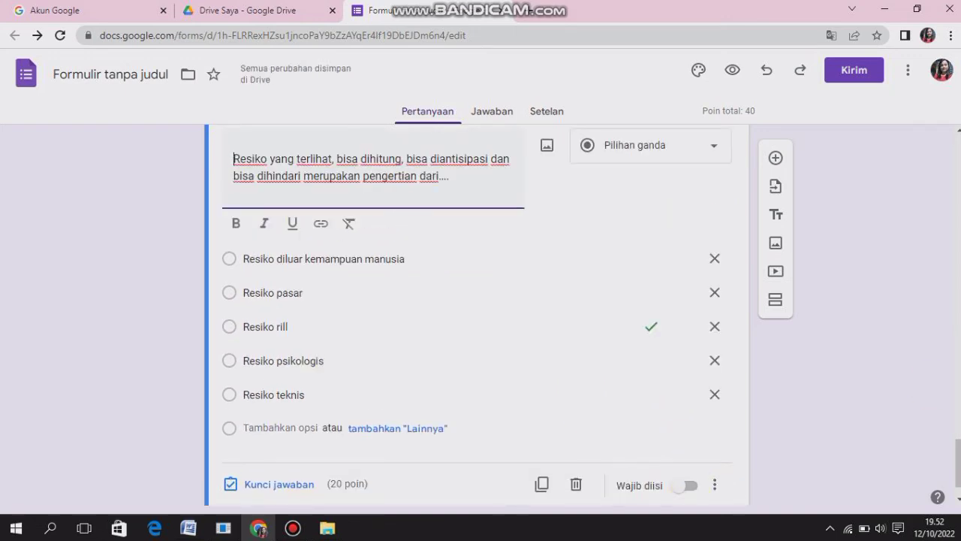
Add another question reading "Berikut yang tidak termasuk unsur-unsur SWOT, adalah…..", copied from the Word document
{"action": "left_click", "coordinate": [775, 157]}
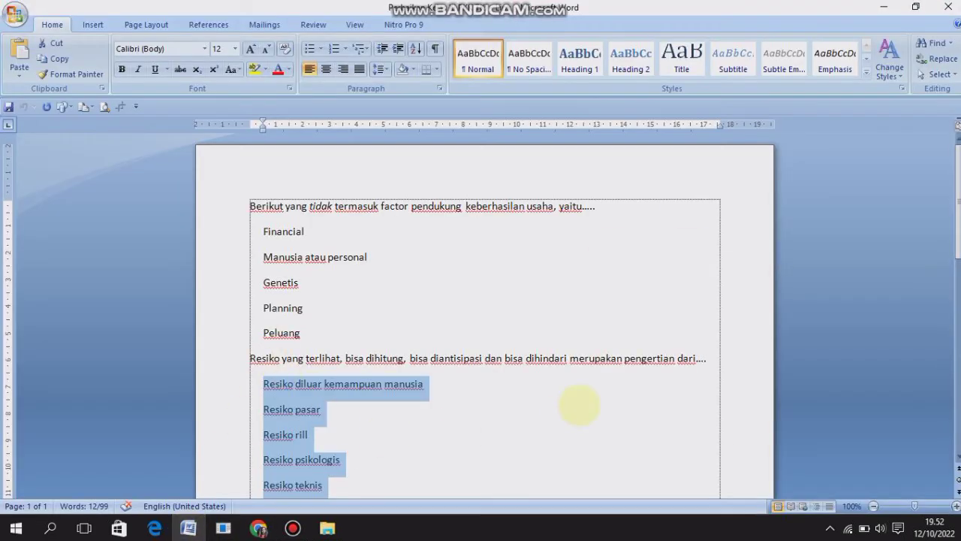
{"action": "scroll", "coordinate": [373, 201], "scroll_direction": "down", "scroll_amount": 7}
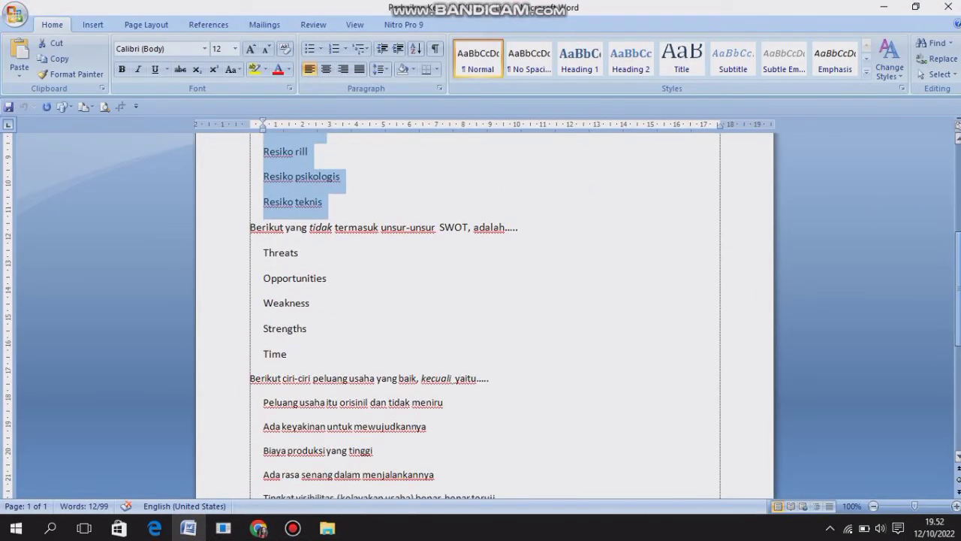
{"action": "left_click_drag", "start_coordinate": [250, 227], "coordinate": [524, 229]}
{"action": "key", "text": "ctrl+c"}
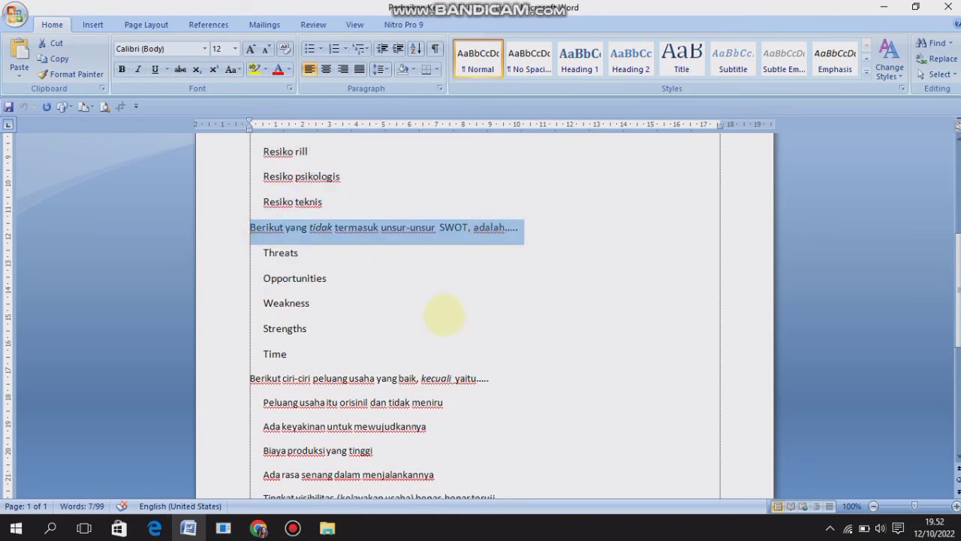
{"action": "left_click", "coordinate": [258, 528]}
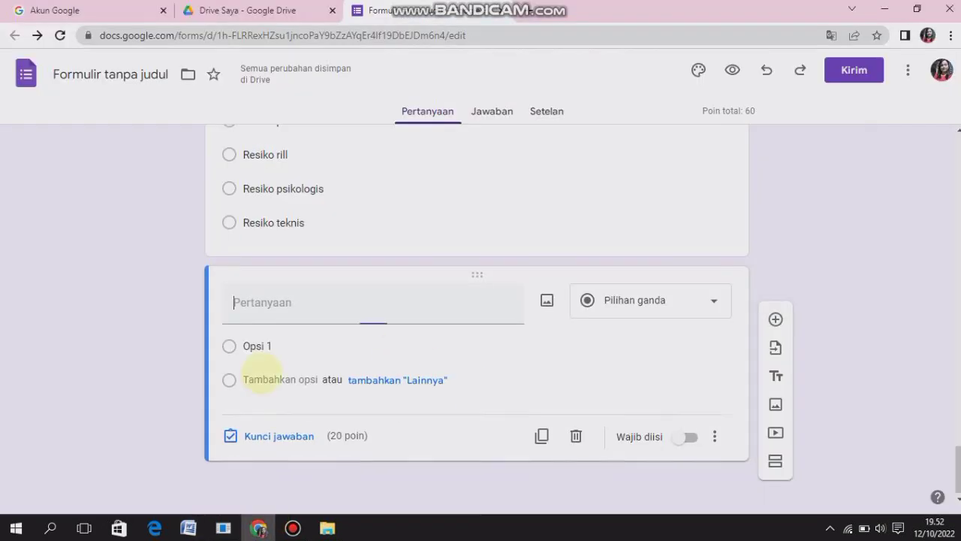
{"action": "key", "text": "ctrl+v"}
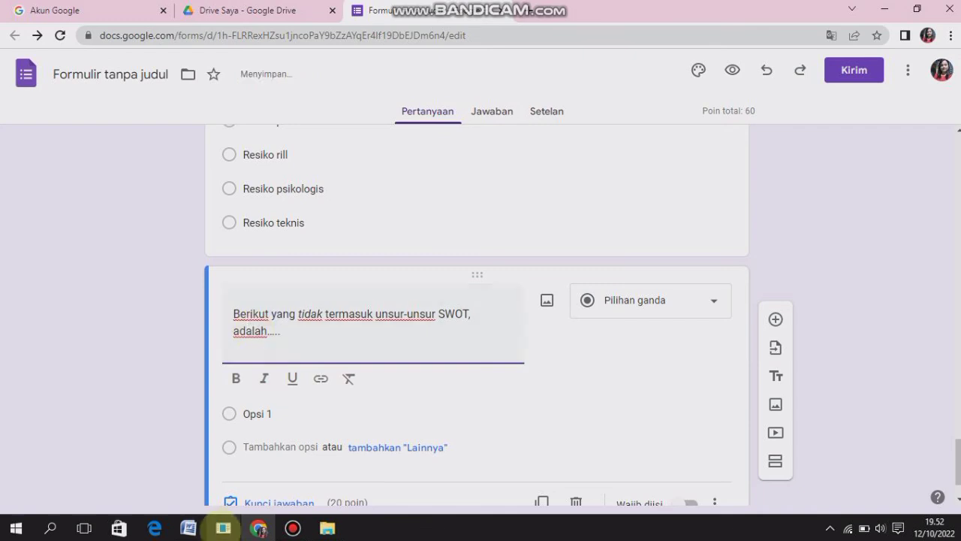
Fill the SWOT question's options with Threats, Opportunities, Weakness, Strengths and Time, copied from the Word document
{"action": "left_click", "coordinate": [188, 528]}
{"action": "left_click_drag", "start_coordinate": [260, 255], "coordinate": [308, 347]}
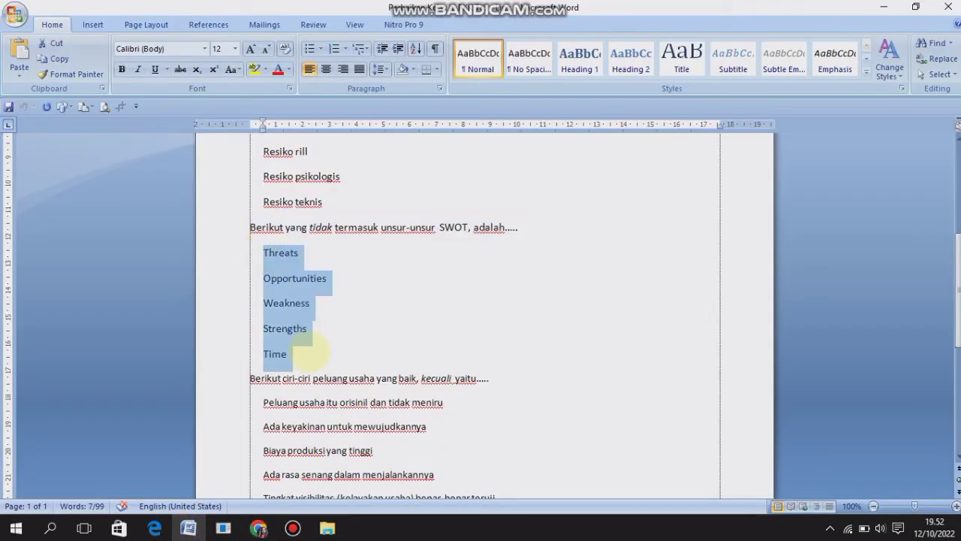
{"action": "left_click", "coordinate": [257, 527]}
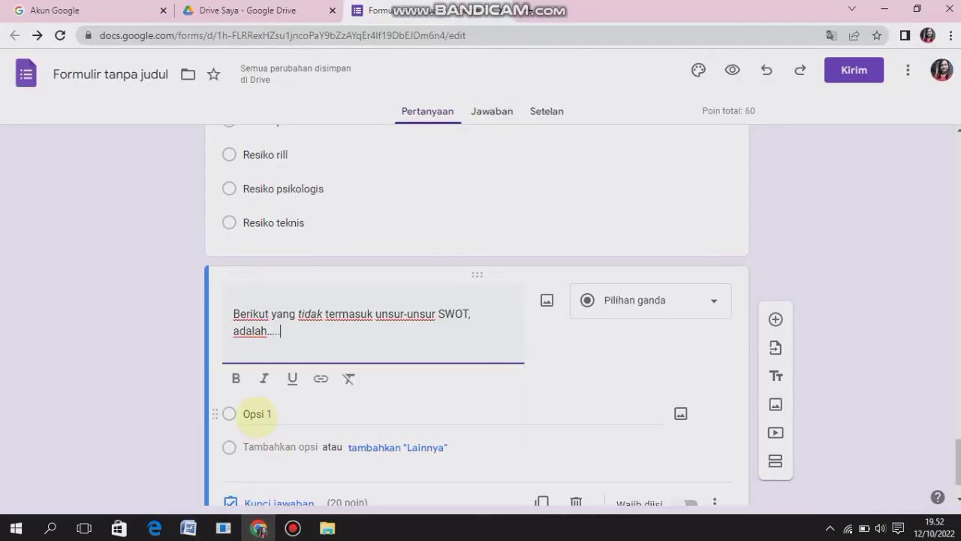
{"action": "left_click", "coordinate": [256, 385]}
{"action": "type", "text": "Threats Opportunities Weakness Strengths Time"}
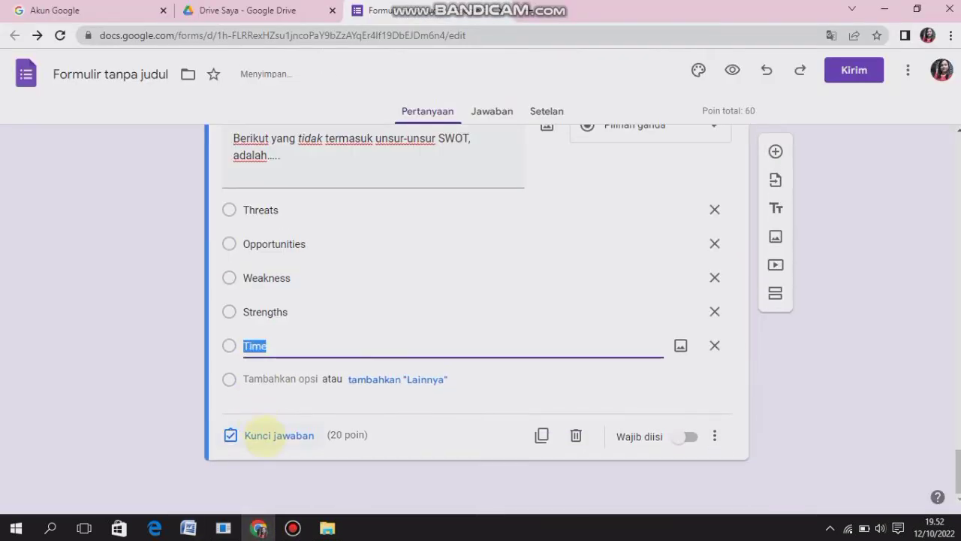
Mark "Time" as the correct answer in the answer key of the SWOT question
{"action": "left_click", "coordinate": [262, 435]}
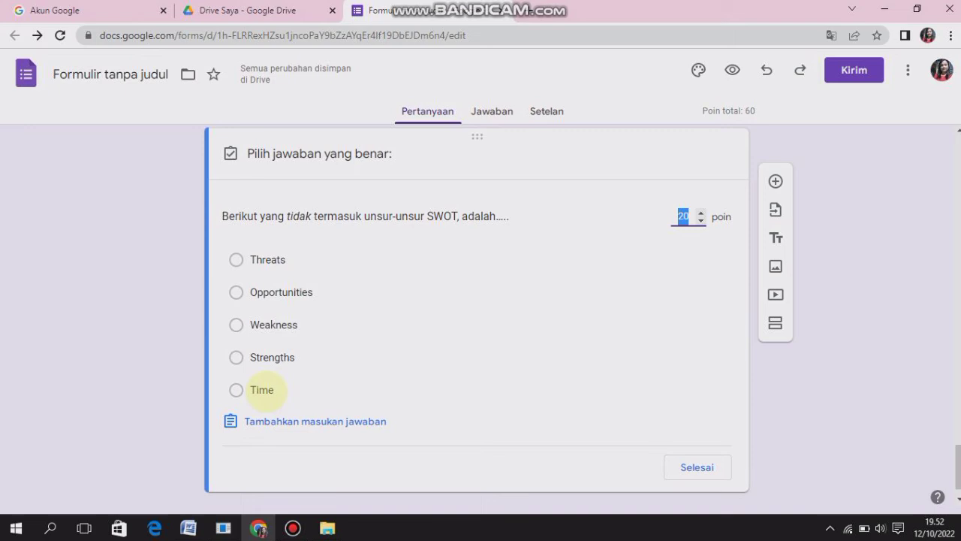
{"action": "left_click", "coordinate": [261, 390]}
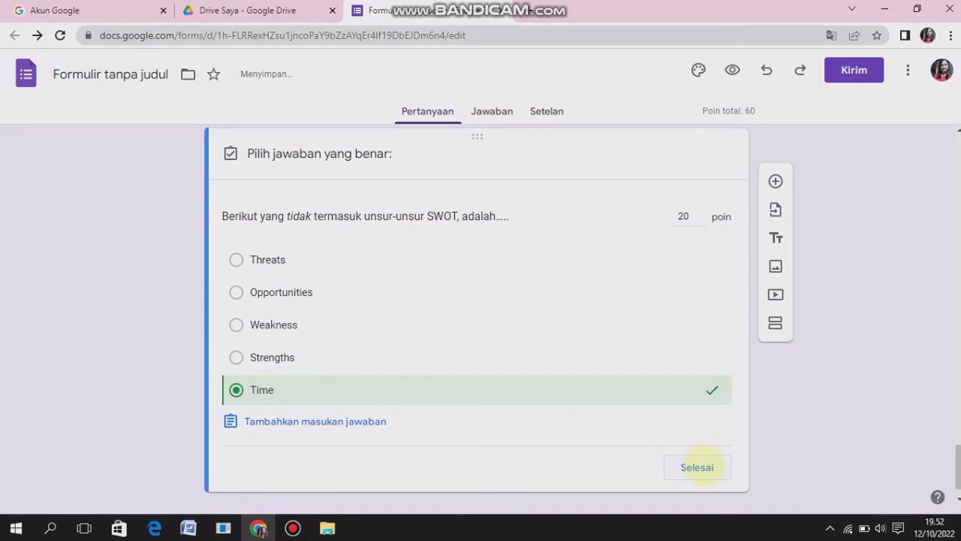
{"action": "left_click", "coordinate": [696, 467]}
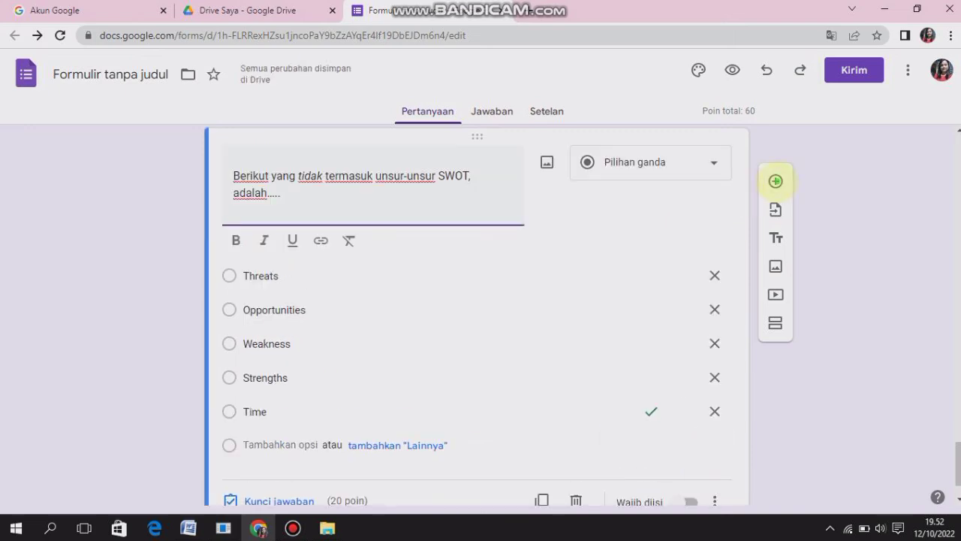
Add a fourth multiple-choice question reading "Berikut ciri-ciri peluang usaha yang baik, kecuali yaitu…..", copied from the Word document
{"action": "left_click", "coordinate": [775, 181]}
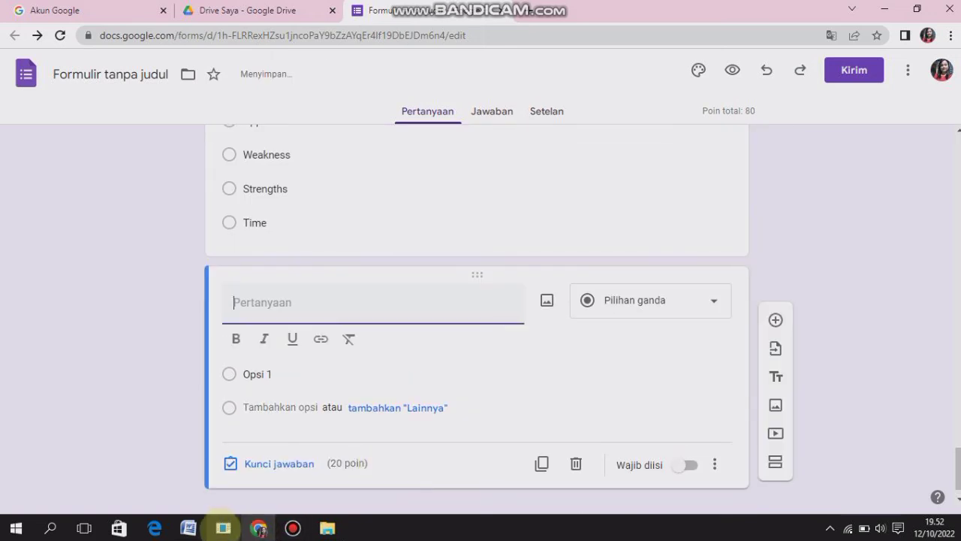
{"action": "mouse_move", "coordinate": [188, 527]}
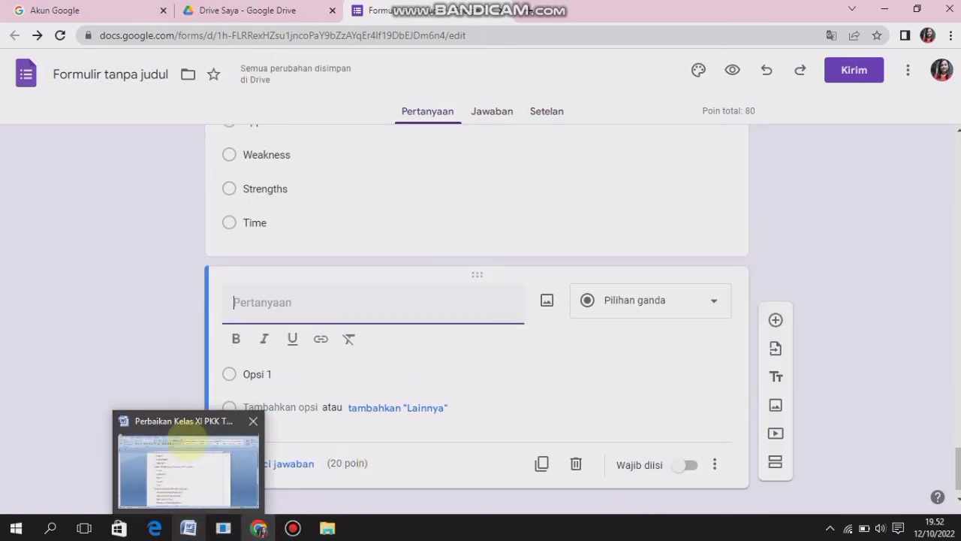
{"action": "left_click", "coordinate": [192, 449]}
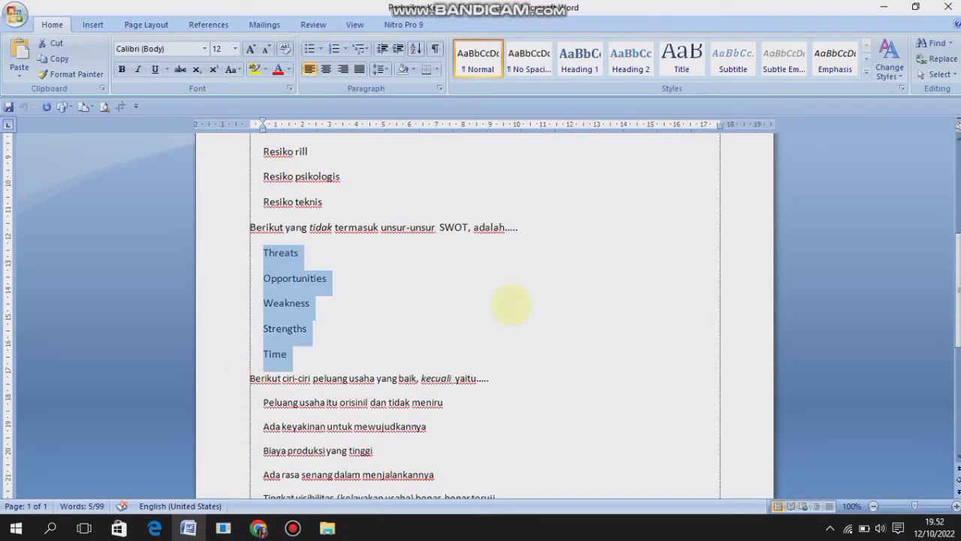
{"action": "scroll", "coordinate": [944, 257], "scroll_direction": "down", "scroll_amount": 2}
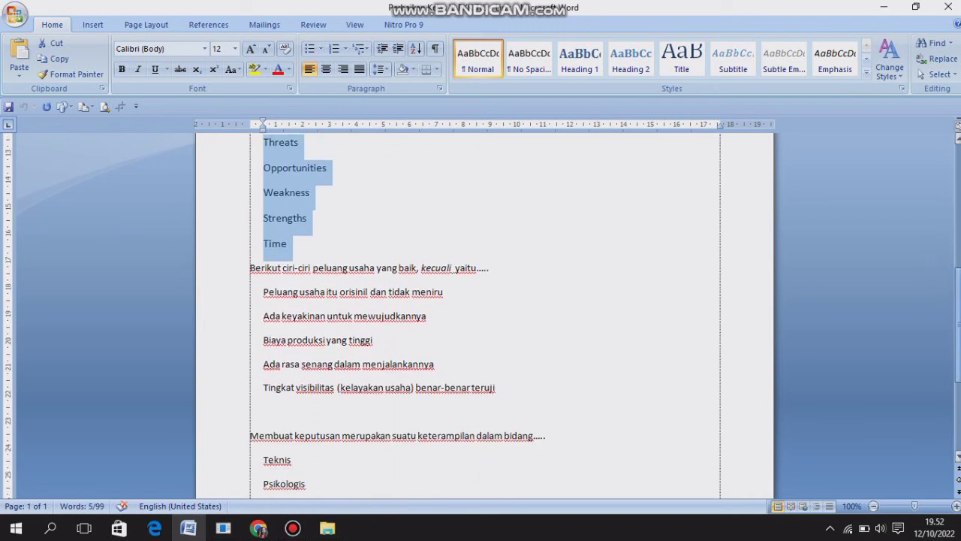
{"action": "left_click_drag", "start_coordinate": [959, 292], "coordinate": [959, 295]}
{"action": "left_click_drag", "start_coordinate": [251, 260], "coordinate": [539, 257]}
{"action": "type", "text": "Threats Opportunities Weakness Strengths Time"}
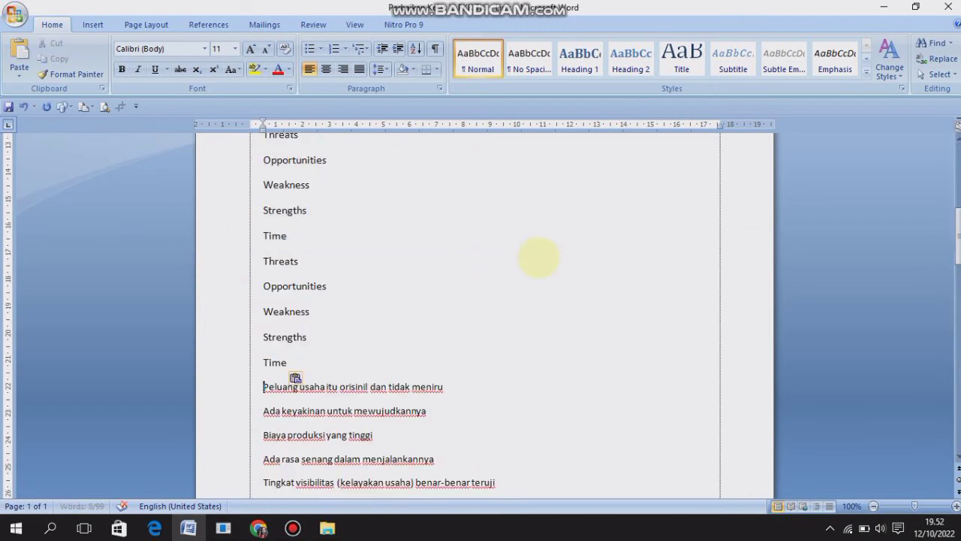
{"action": "key", "text": "ctrl+z"}
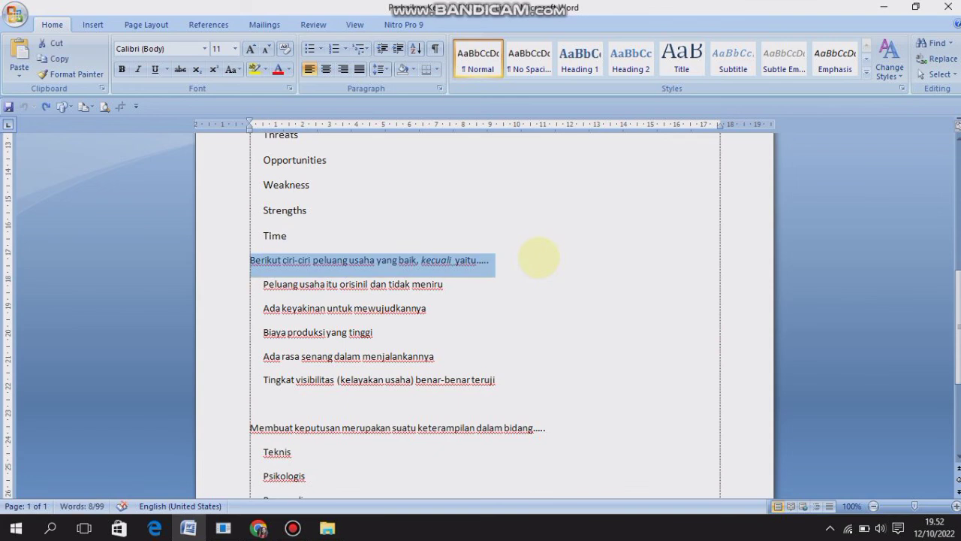
{"action": "left_click", "coordinate": [258, 528]}
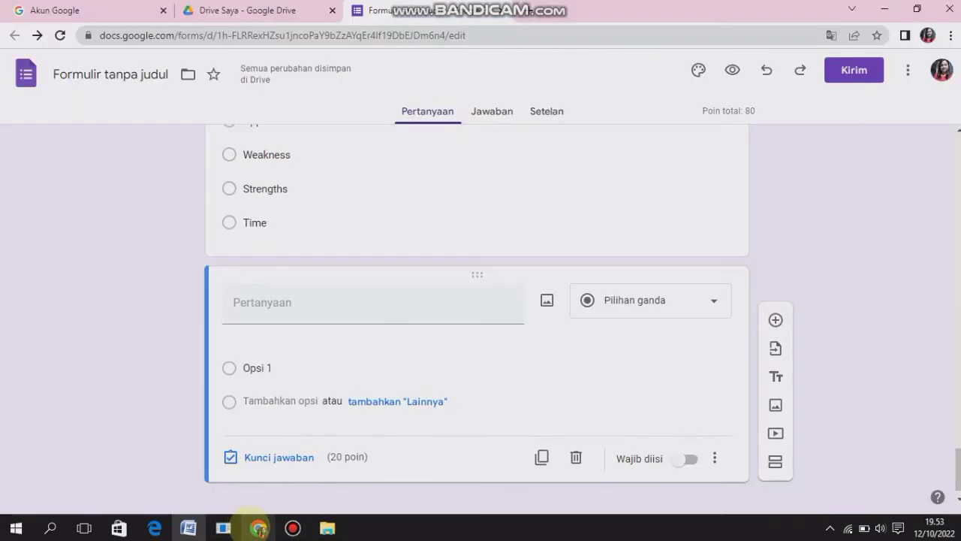
{"action": "type", "text": "Berikut ciri-ciri peluang usaha yang baik, kecuali yaitu....."}
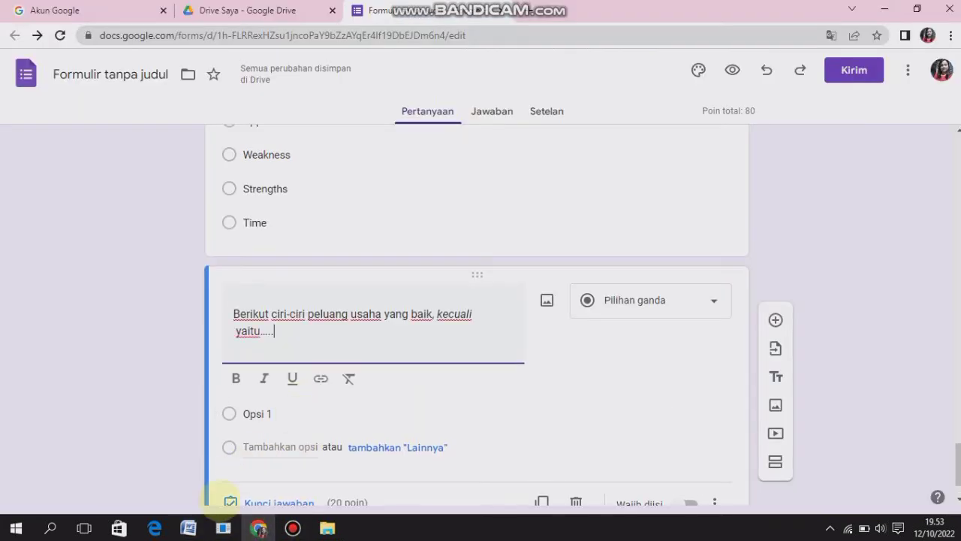
Fill the "ciri-ciri peluang usaha" question's options with the five answers from "Peluang usaha itu orisinil dan tidak meniru" onward, copied from the Word document
{"action": "left_click", "coordinate": [188, 528]}
{"action": "left_click_drag", "start_coordinate": [262, 285], "coordinate": [484, 380]}
{"action": "key", "text": "ctrl+c"}
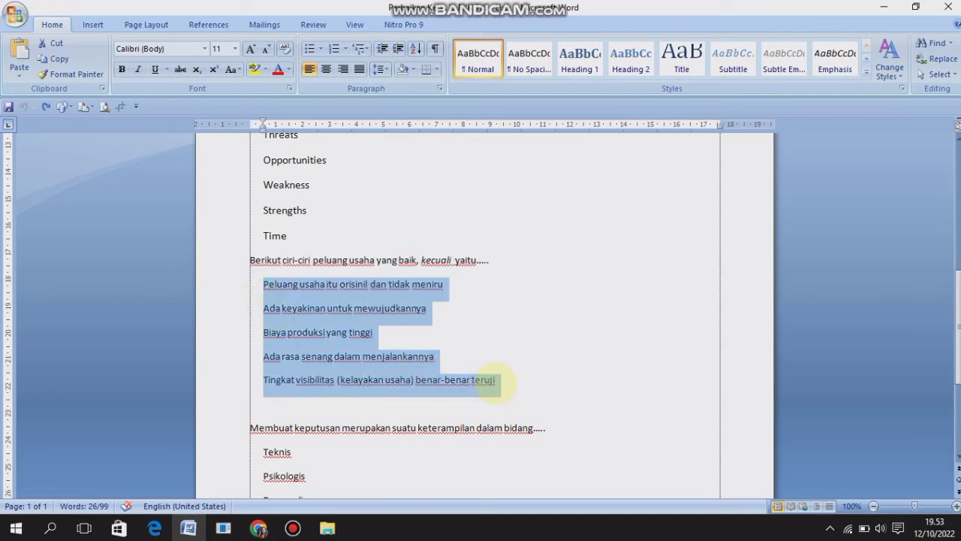
{"action": "left_click", "coordinate": [258, 528]}
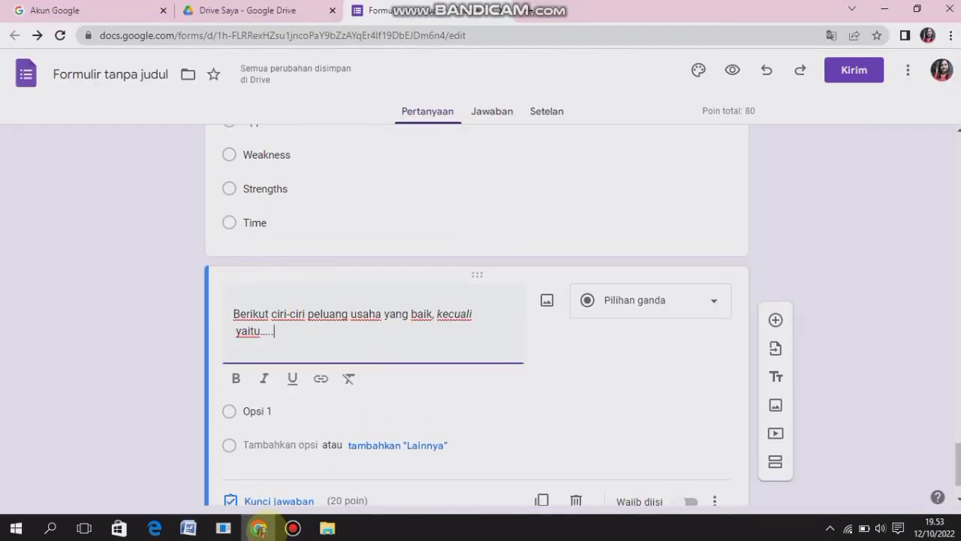
{"action": "left_click", "coordinate": [256, 413]}
{"action": "key", "text": "ctrl+v"}
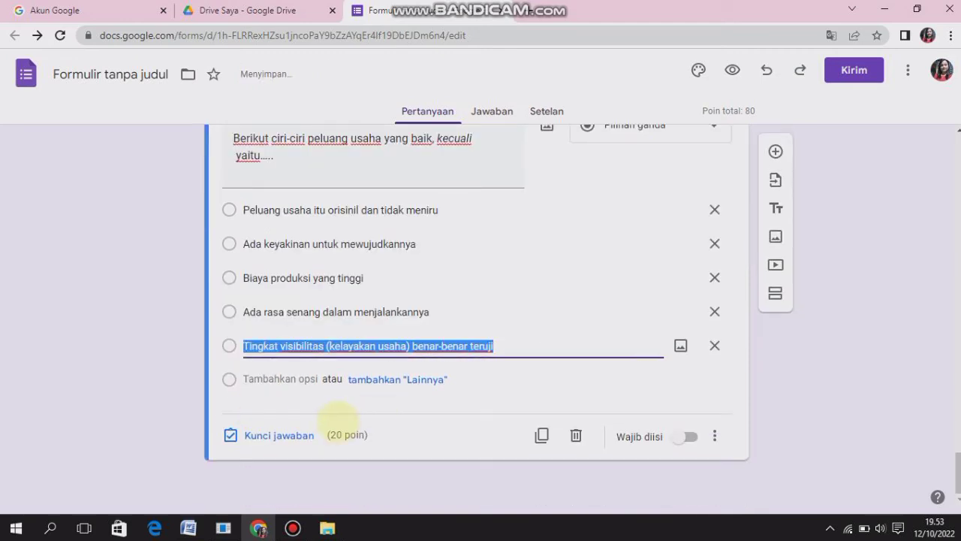
Mark "Biaya produksi yang tinggi" as the correct answer in the answer key of the "ciri-ciri peluang usaha" question
{"action": "left_click", "coordinate": [259, 435]}
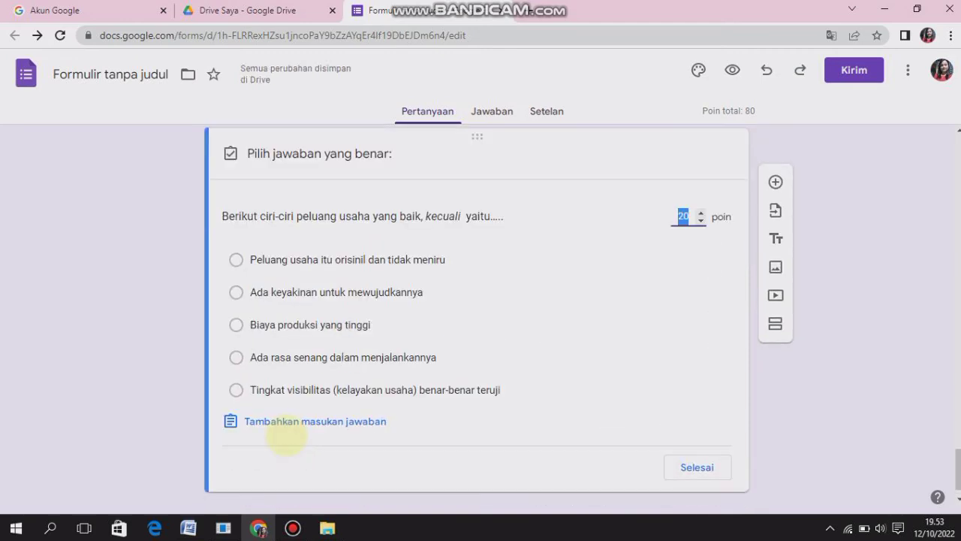
{"action": "left_click", "coordinate": [236, 324]}
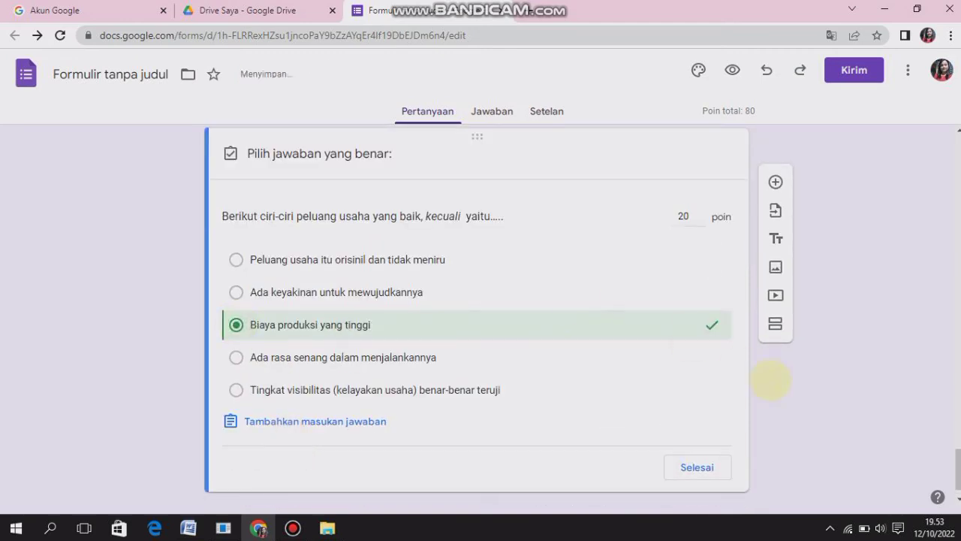
{"action": "left_click", "coordinate": [697, 467]}
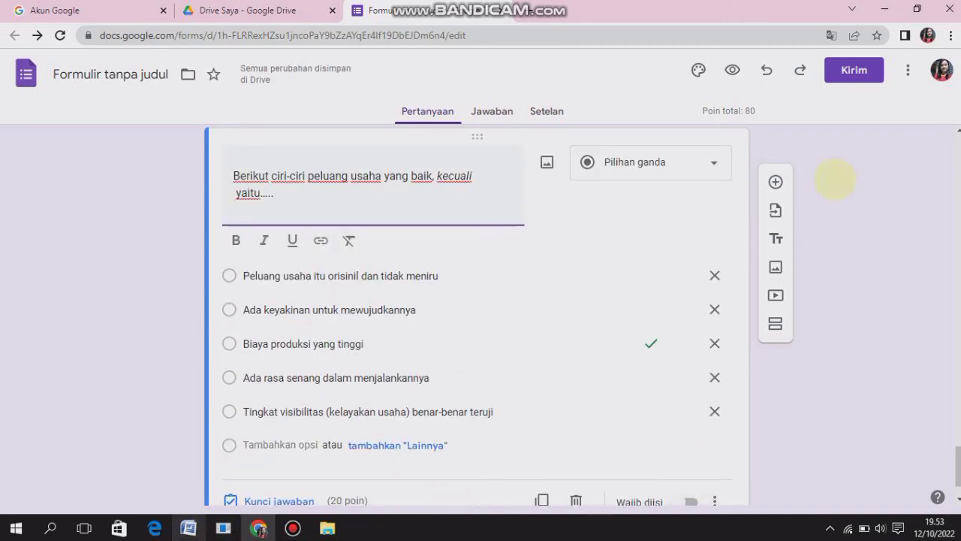
Add a fifth multiple-choice question reading "Membuat keputusan merupakan suatu keterampilan dalam bidang…..", copied from the Word document
{"action": "left_click", "coordinate": [776, 181]}
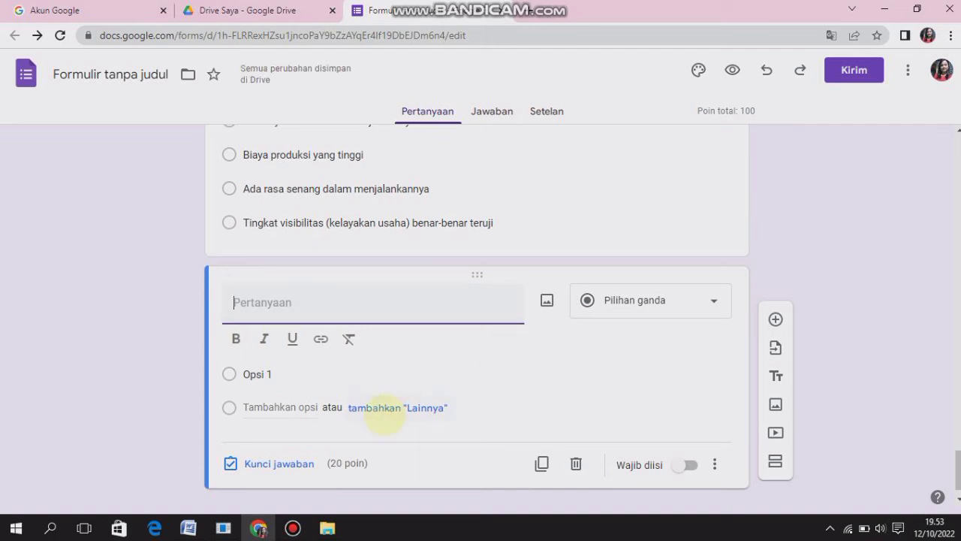
{"action": "left_click", "coordinate": [188, 528]}
{"action": "left_click_drag", "start_coordinate": [248, 427], "coordinate": [569, 431]}
{"action": "key", "text": "ctrl+c"}
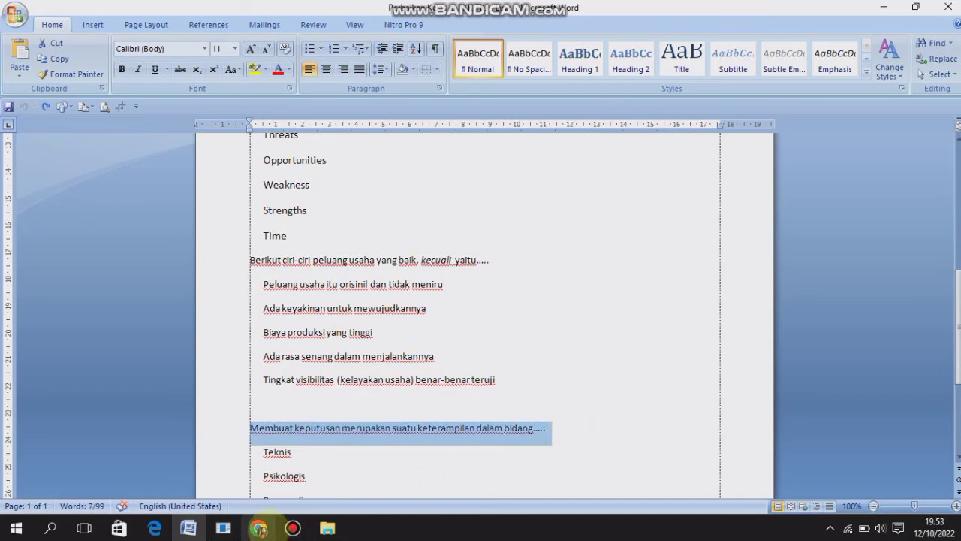
{"action": "left_click", "coordinate": [259, 527]}
{"action": "key", "text": "ctrl+v"}
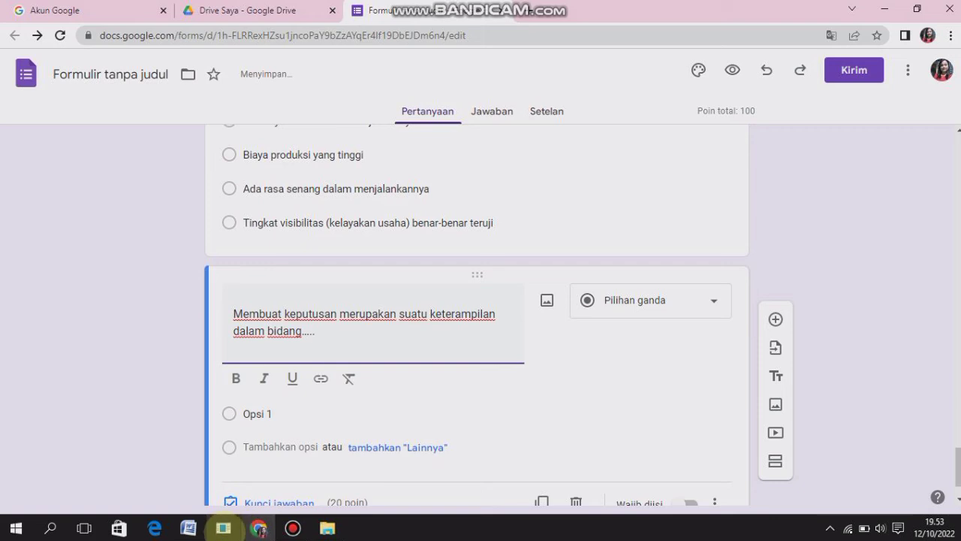
Fill the "Membuat keputusan" question's options with Teknis, Psikologis, Personalia, Leadership and Manajemen, copied from the Word document
{"action": "left_click", "coordinate": [188, 528]}
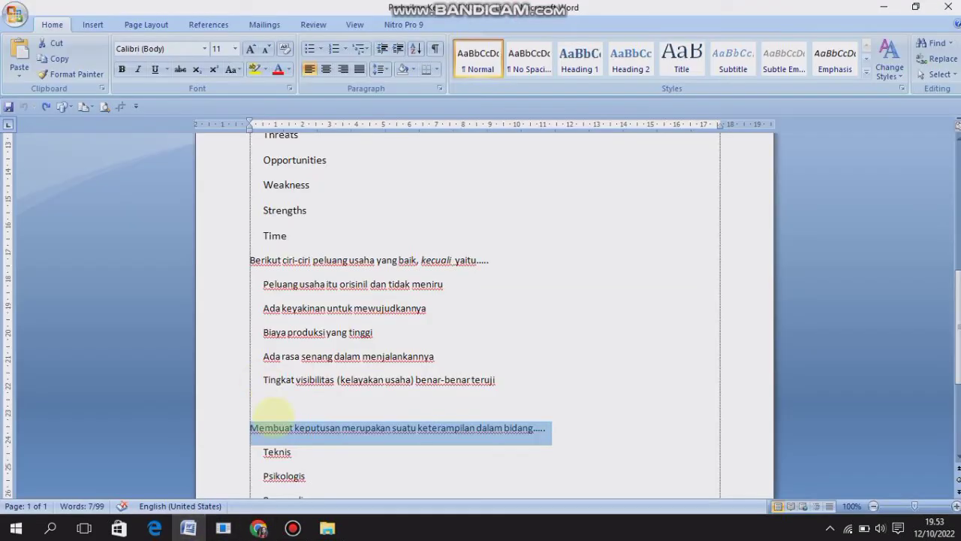
{"action": "left_click_drag", "start_coordinate": [263, 450], "coordinate": [318, 340]}
{"action": "key", "text": "ctrl+c"}
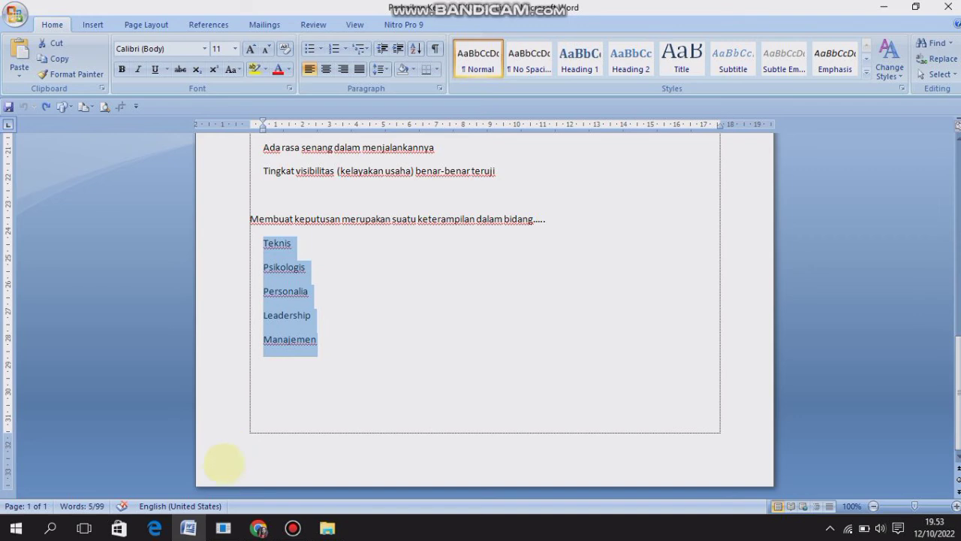
{"action": "left_click", "coordinate": [258, 528]}
{"action": "left_click", "coordinate": [259, 413]}
{"action": "key", "text": "ctrl+v"}
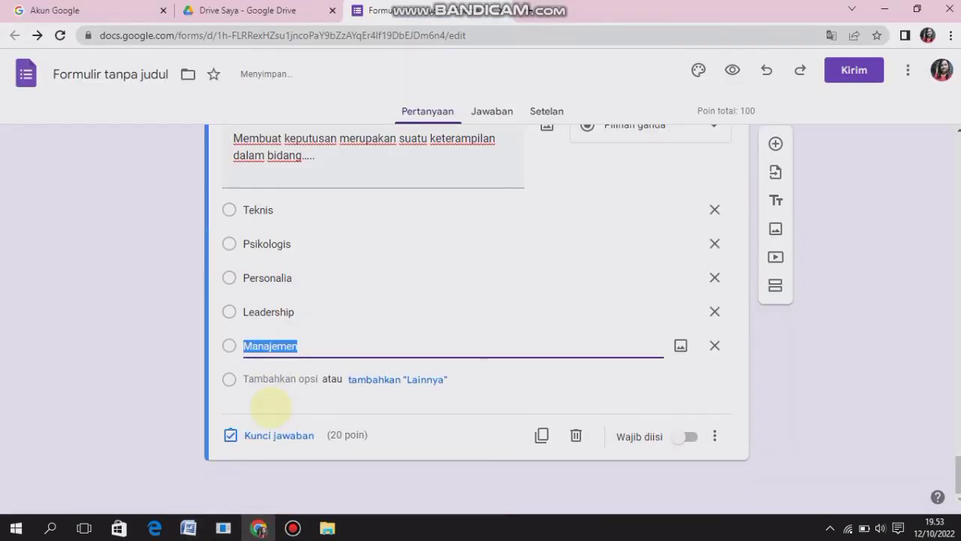
Mark "Leadership" as the correct answer in the answer key of the "Membuat keputusan" question
{"action": "left_click", "coordinate": [278, 436]}
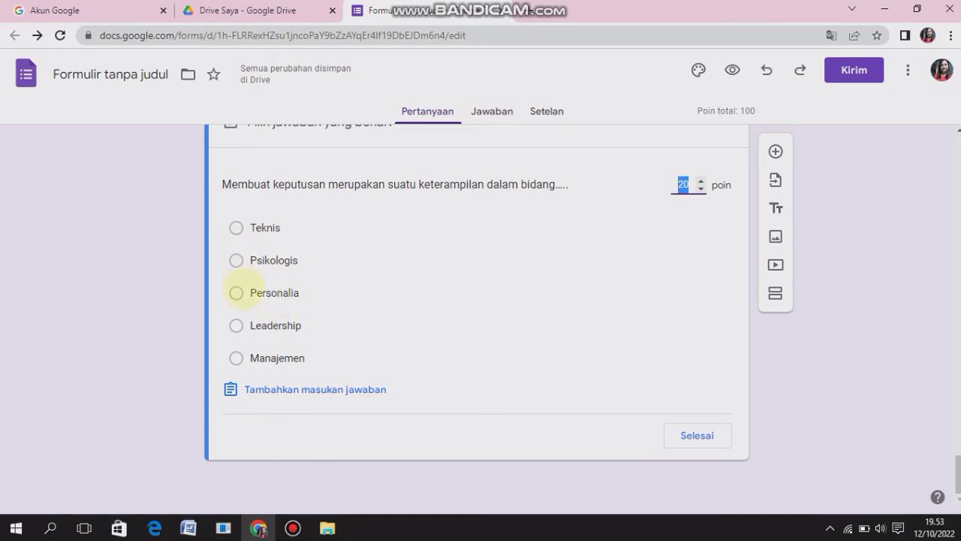
{"action": "left_click", "coordinate": [235, 325]}
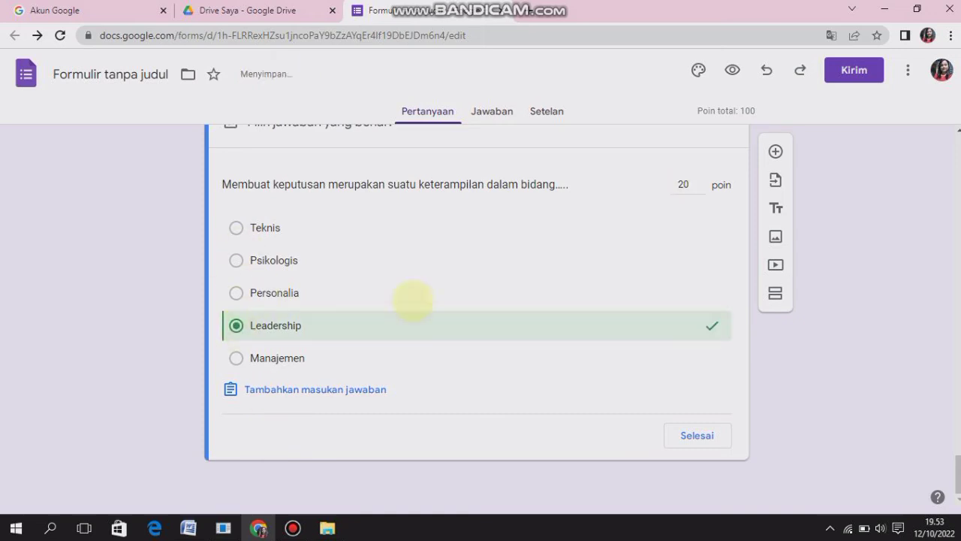
{"action": "left_click", "coordinate": [697, 434]}
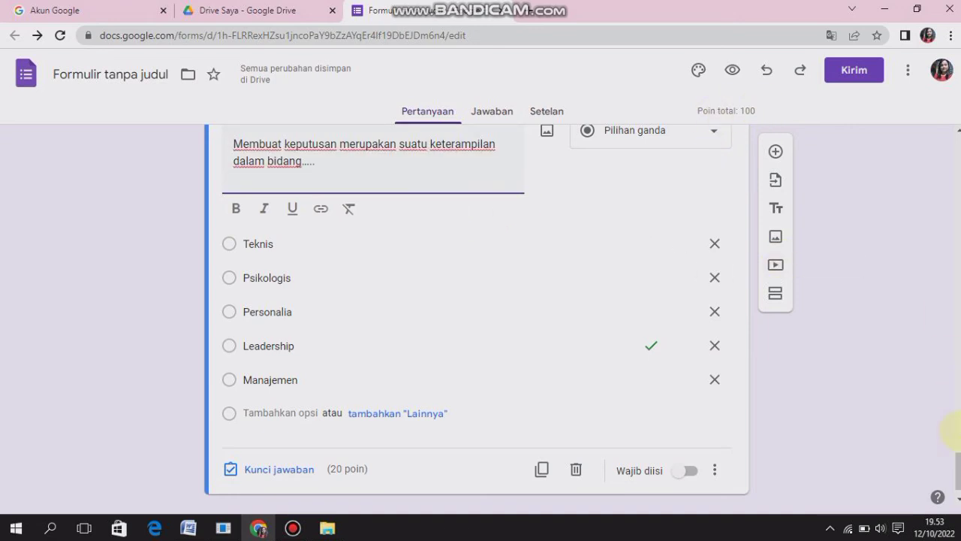
{"action": "left_click_drag", "start_coordinate": [955, 465], "coordinate": [927, 423]}
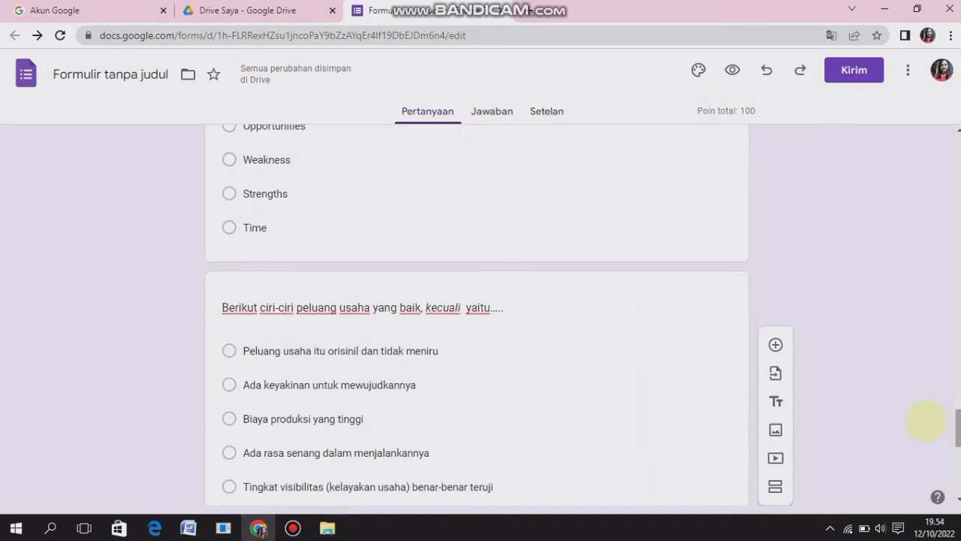
{"action": "left_click", "coordinate": [478, 334]}
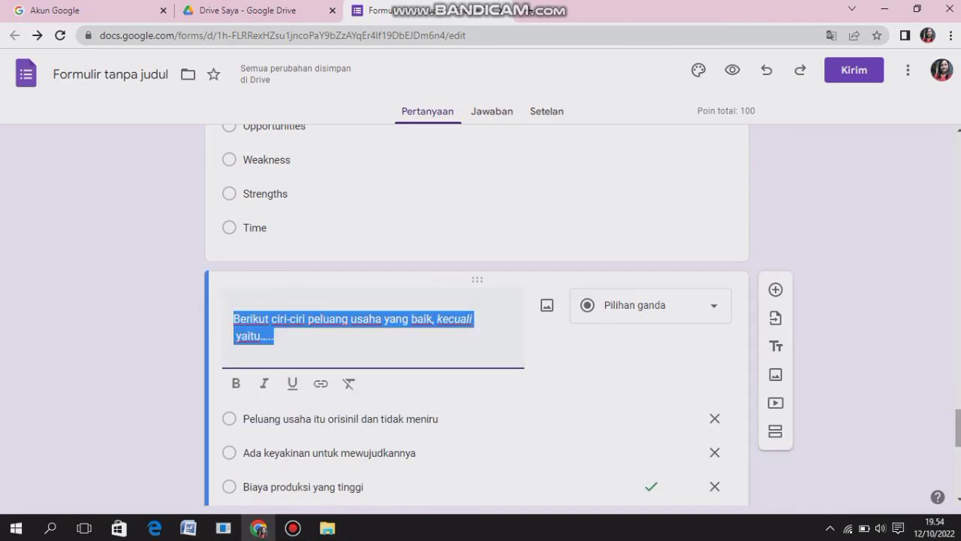
{"action": "left_click_drag", "start_coordinate": [958, 428], "coordinate": [947, 485]}
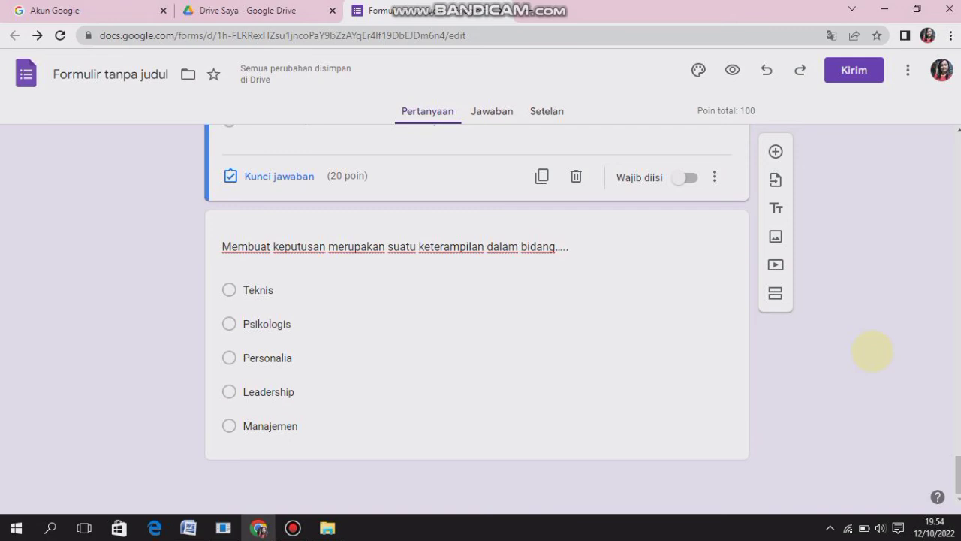
Preview the form, select a student's name in the KELAS XI - TKJ 1 section and continue to the multiple-choice questions
{"action": "left_click", "coordinate": [732, 70]}
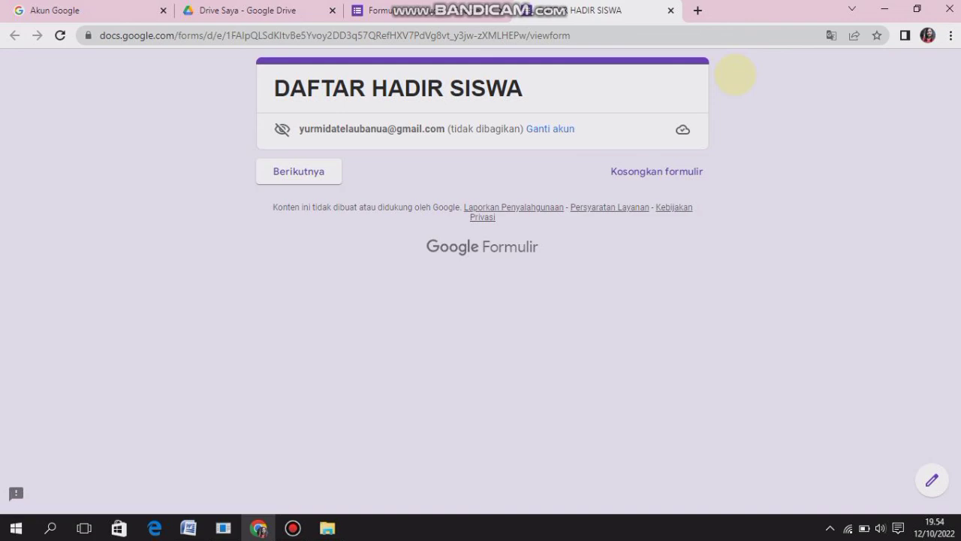
{"action": "left_click", "coordinate": [299, 172]}
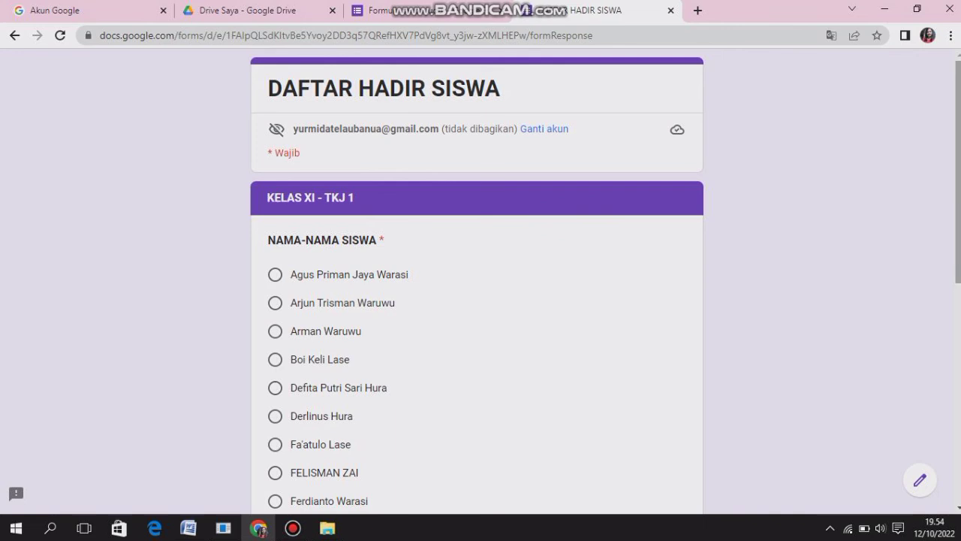
{"action": "scroll", "coordinate": [918, 253], "scroll_direction": "down", "scroll_amount": 1}
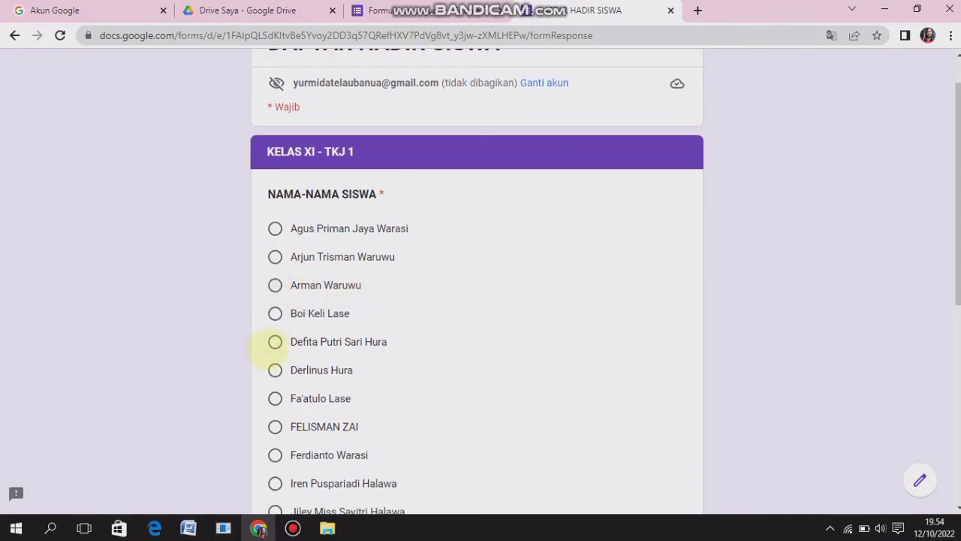
{"action": "left_click", "coordinate": [275, 343]}
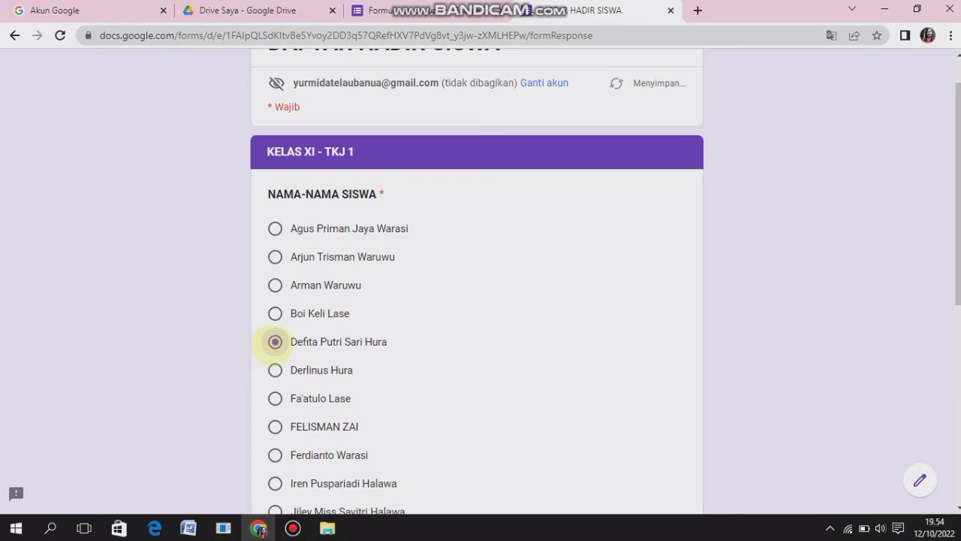
{"action": "left_click_drag", "start_coordinate": [955, 254], "coordinate": [954, 448]}
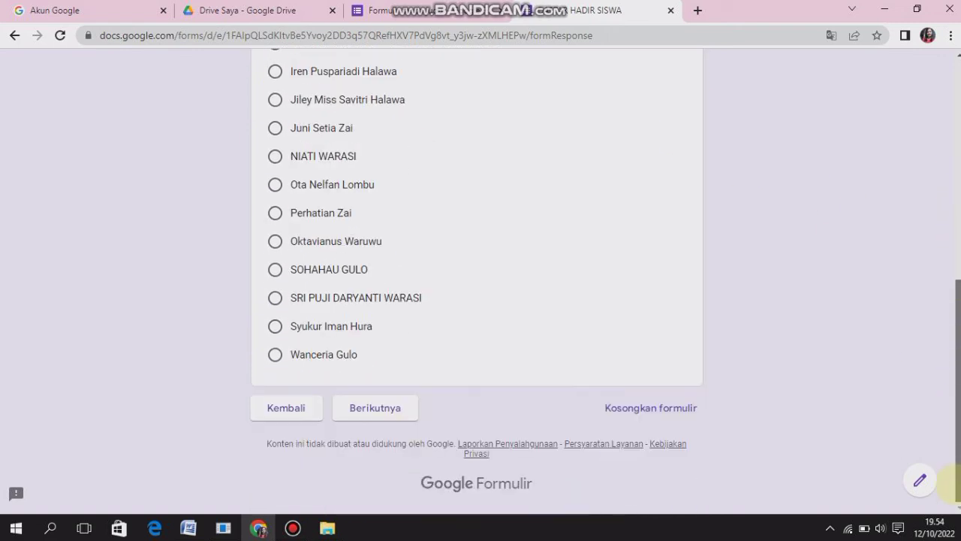
{"action": "left_click", "coordinate": [396, 408]}
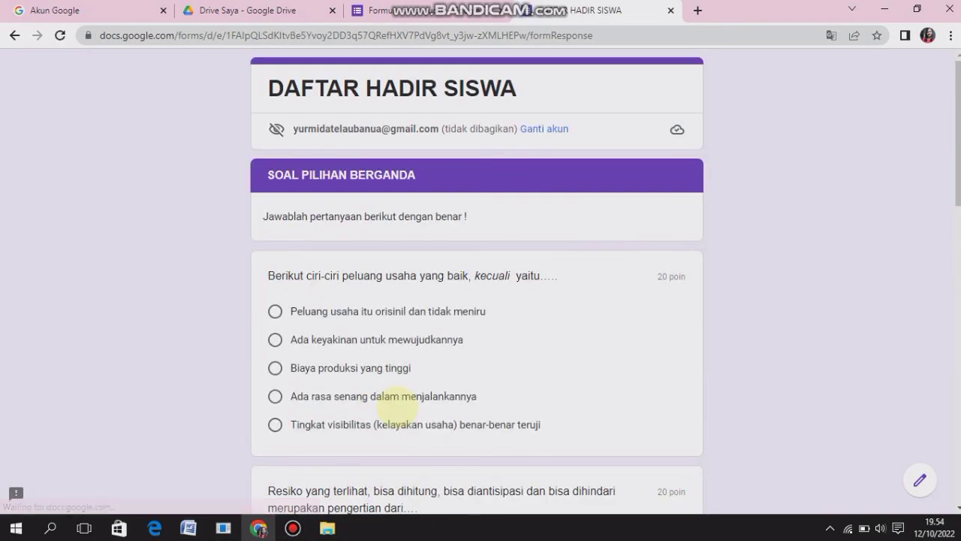
Look through the previewed multiple-choice questions to the end, then go back through the KELAS XI - TKJ 1 attendance section
{"action": "scroll", "coordinate": [952, 256], "scroll_direction": "down", "scroll_amount": 12}
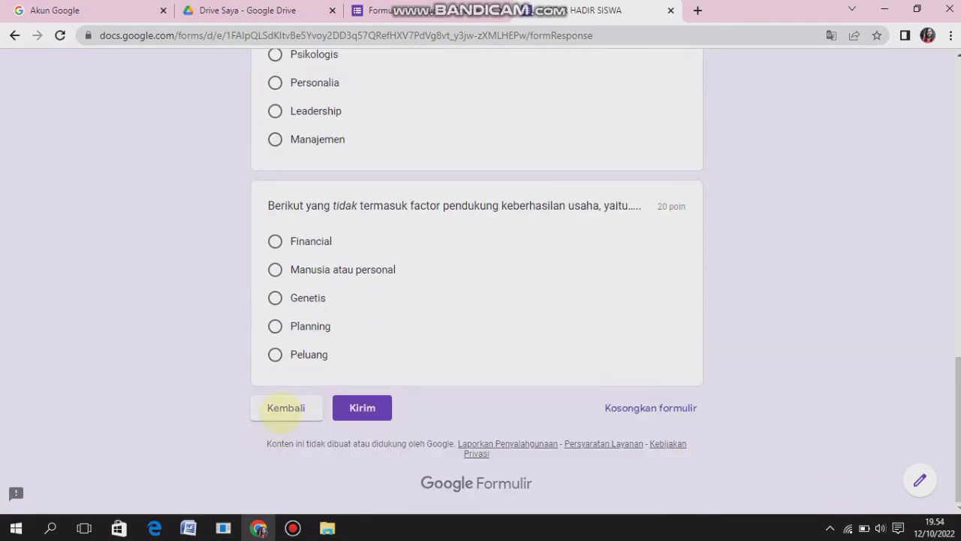
{"action": "left_click", "coordinate": [285, 408]}
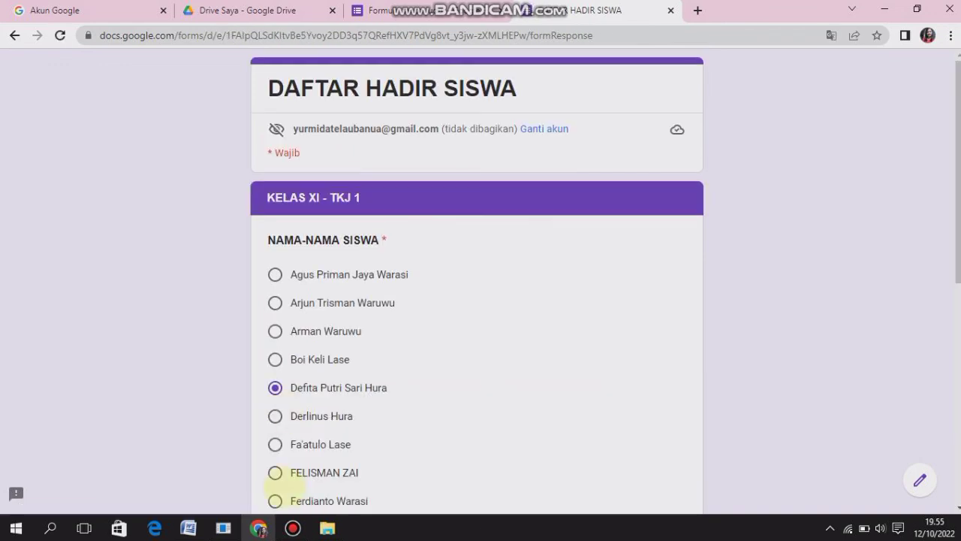
{"action": "left_click_drag", "start_coordinate": [958, 195], "coordinate": [957, 397]}
{"action": "left_click", "coordinate": [297, 442]}
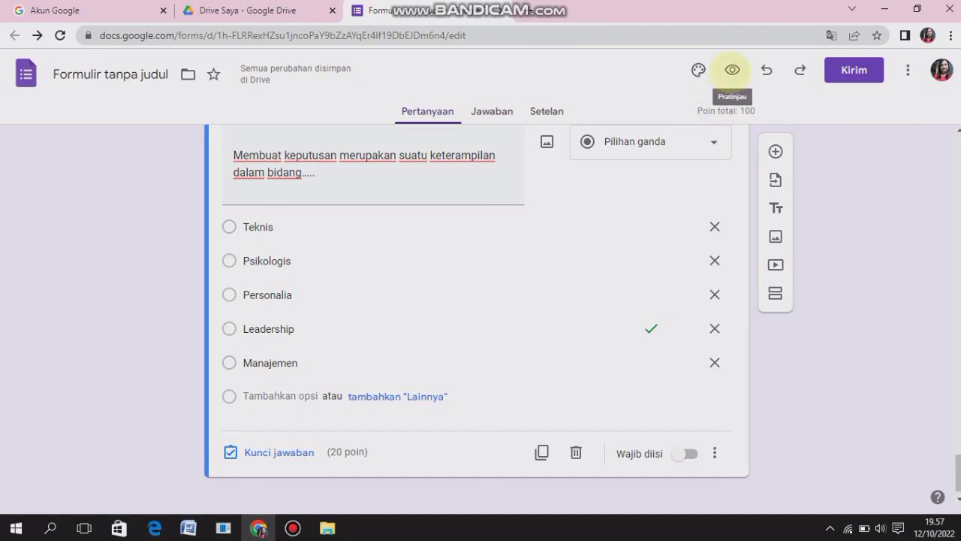
Preview the form again, choose KELAS XI - TKJ 2 as the class and continue to its attendance section
{"action": "left_click", "coordinate": [732, 70]}
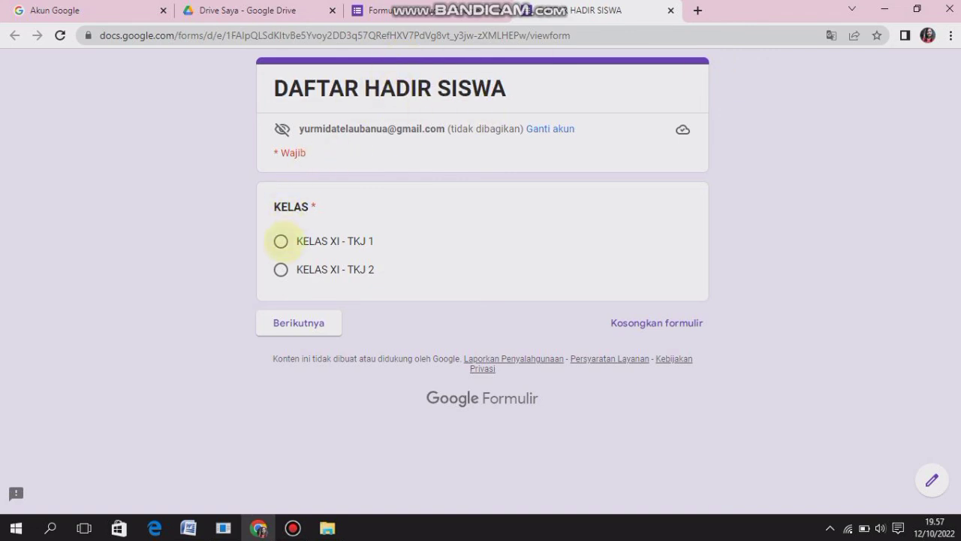
{"action": "left_click", "coordinate": [280, 270]}
{"action": "left_click", "coordinate": [313, 329]}
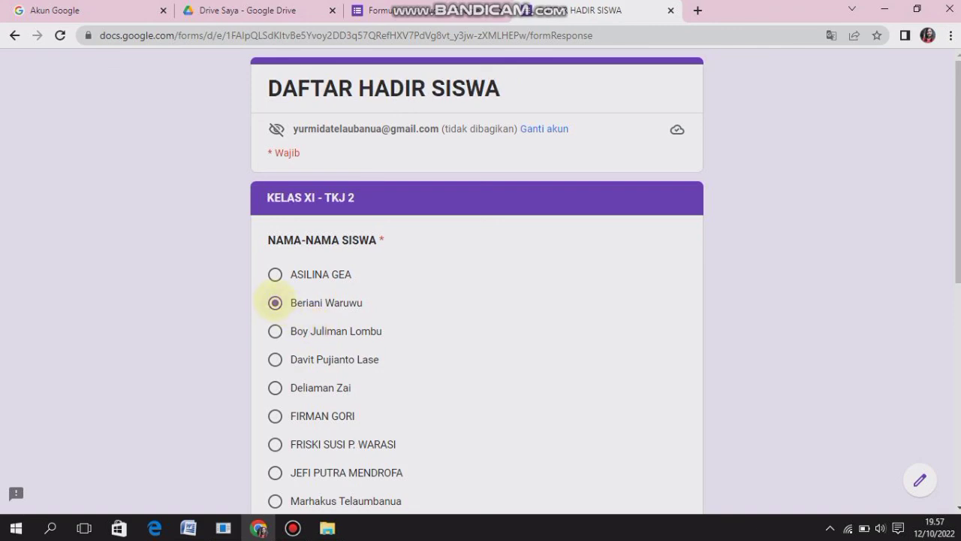
Try selecting different student names in the KELAS XI - TKJ 2 section and continue to the SOAL PILIHAN BERGANDA section
{"action": "left_click", "coordinate": [275, 359]}
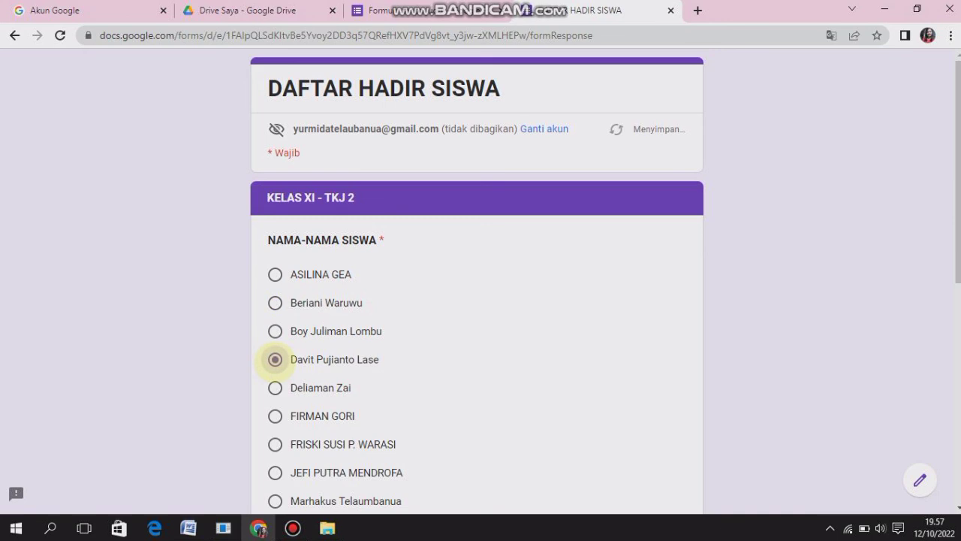
{"action": "left_click", "coordinate": [275, 274]}
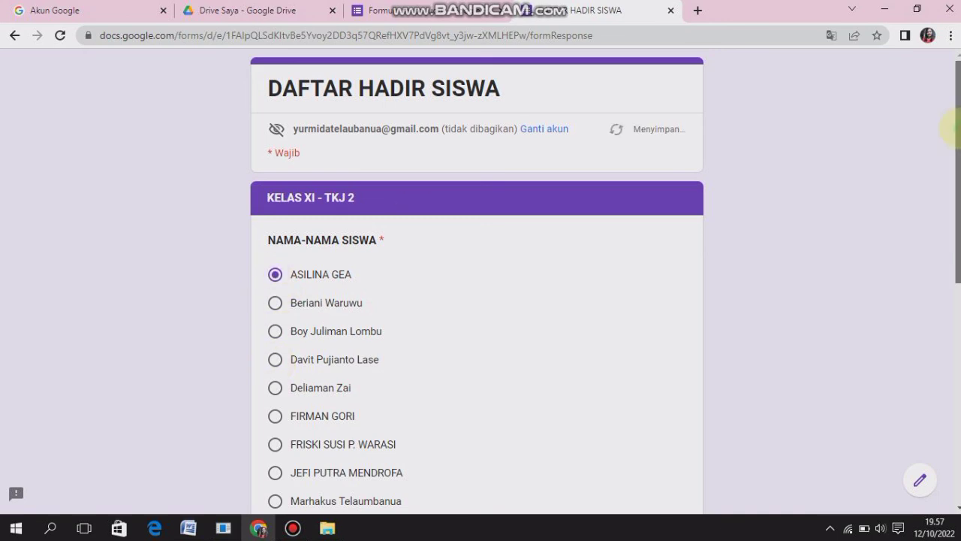
{"action": "scroll", "coordinate": [952, 129], "scroll_direction": "down", "scroll_amount": 6}
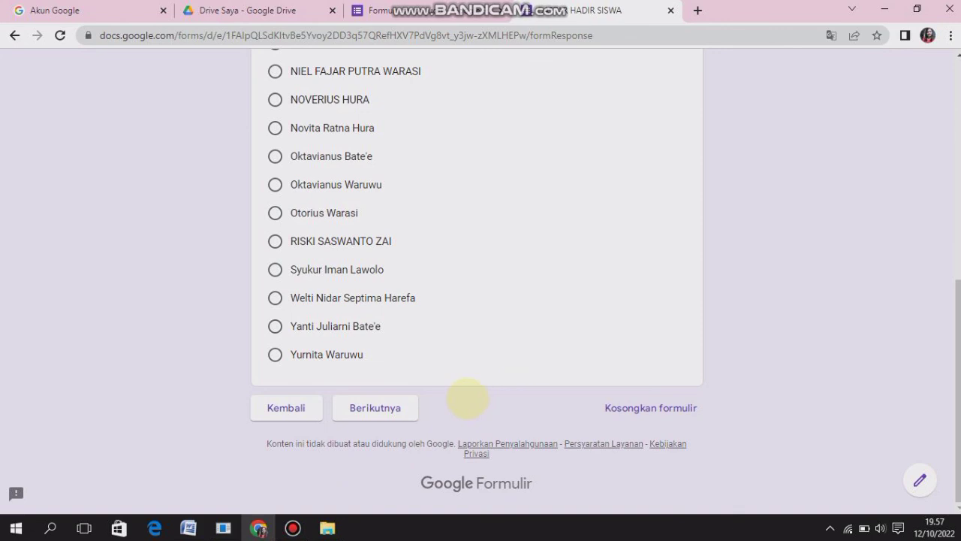
{"action": "left_click", "coordinate": [363, 412]}
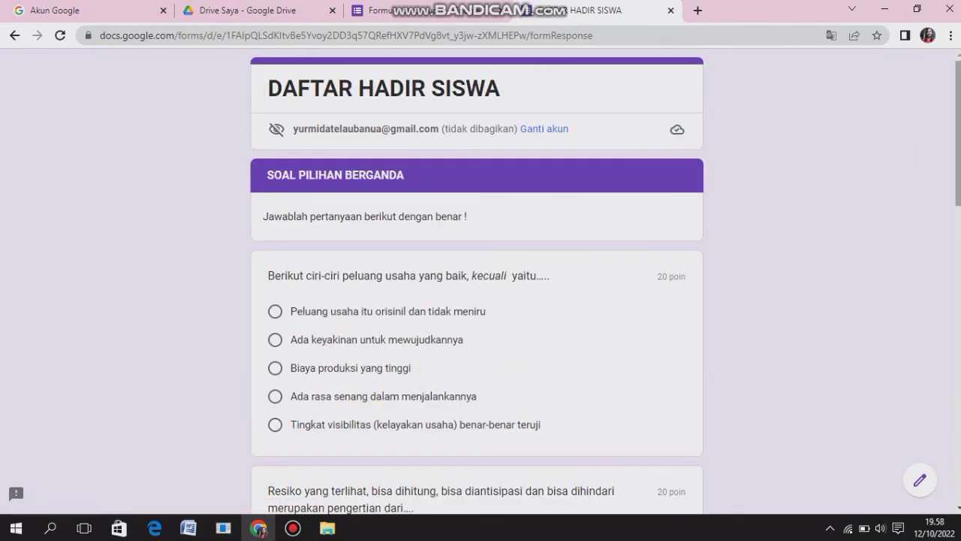
Review the previewed multiple-choice questions down to the last one, then close the preview and return to the form editor
{"action": "left_click_drag", "start_coordinate": [955, 149], "coordinate": [957, 454]}
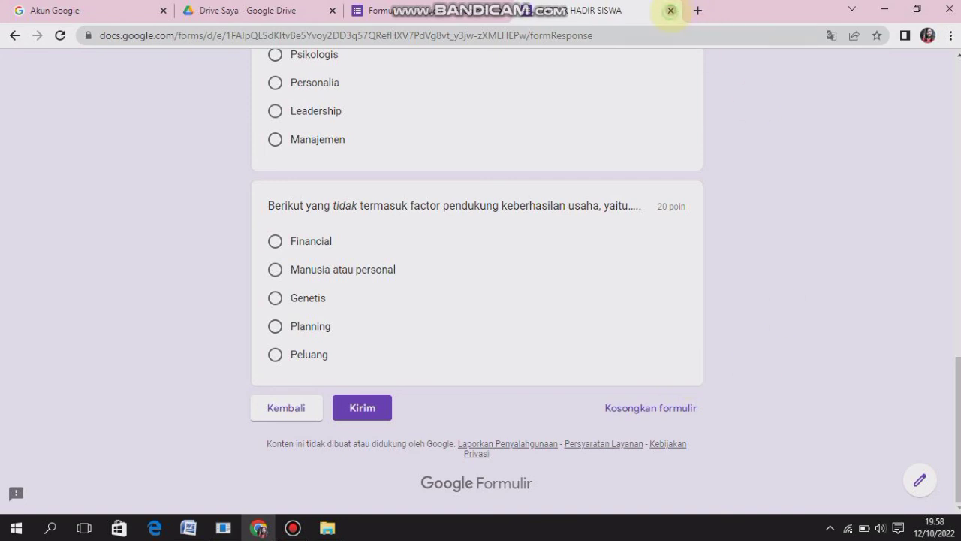
{"action": "left_click", "coordinate": [669, 11]}
{"action": "left_click", "coordinate": [865, 207]}
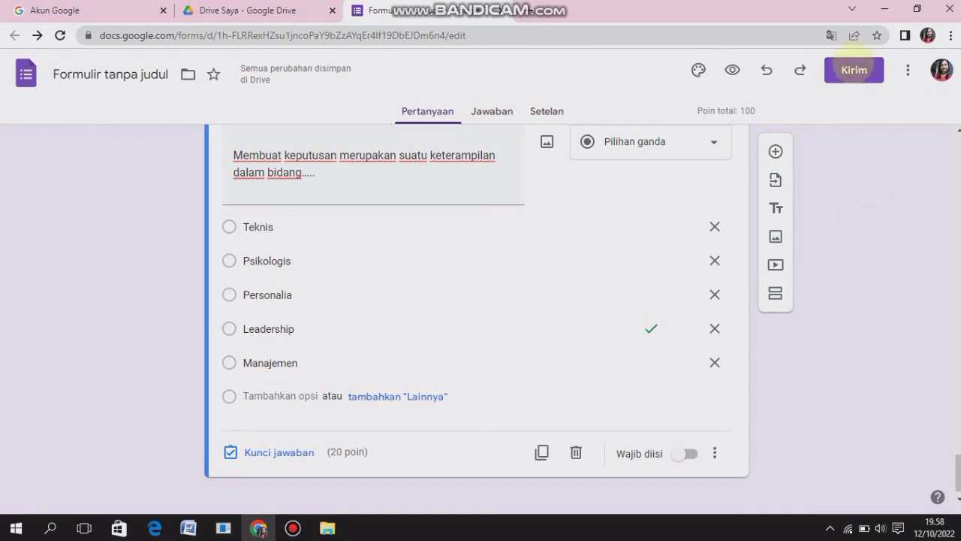
Open the form's sending options, shorten its share link, copy the link and close the dialog
{"action": "left_click", "coordinate": [854, 69]}
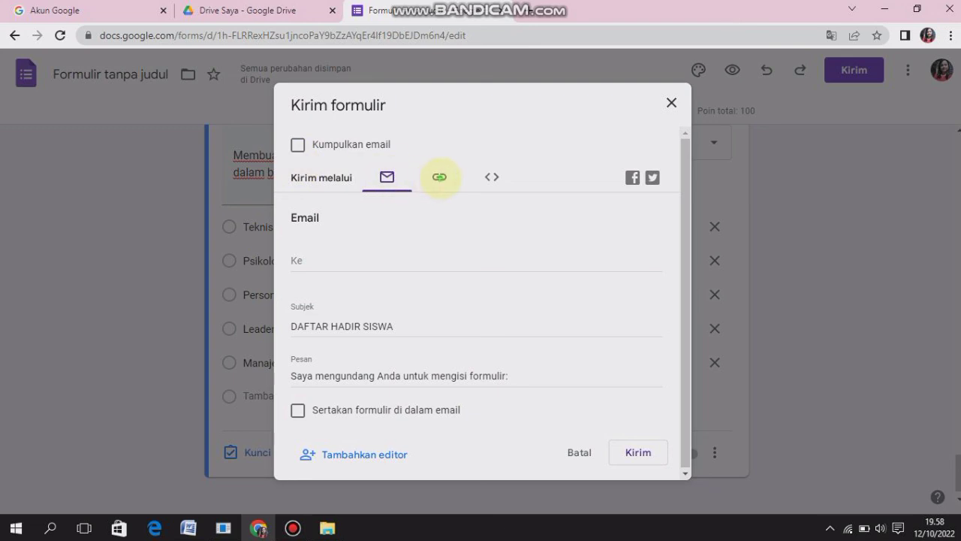
{"action": "left_click", "coordinate": [440, 176]}
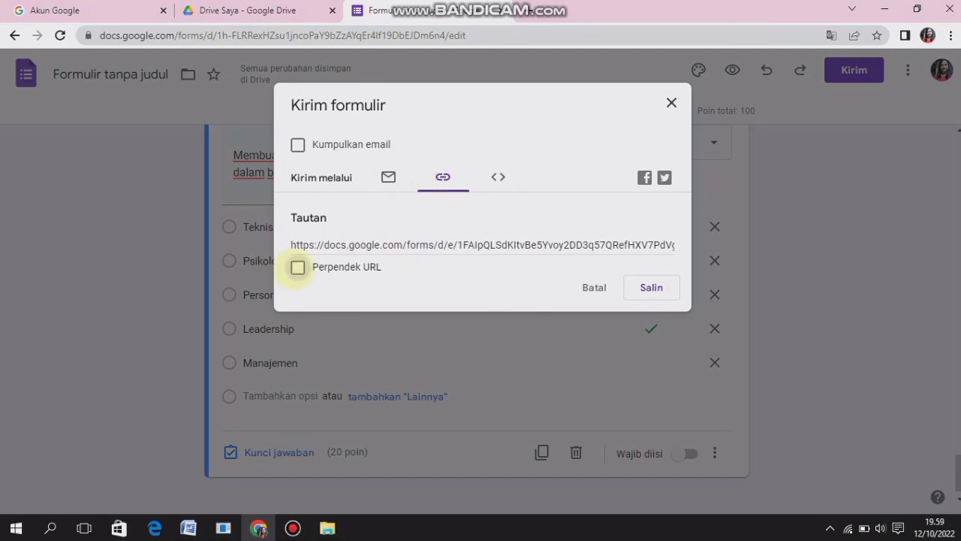
{"action": "left_click", "coordinate": [297, 268]}
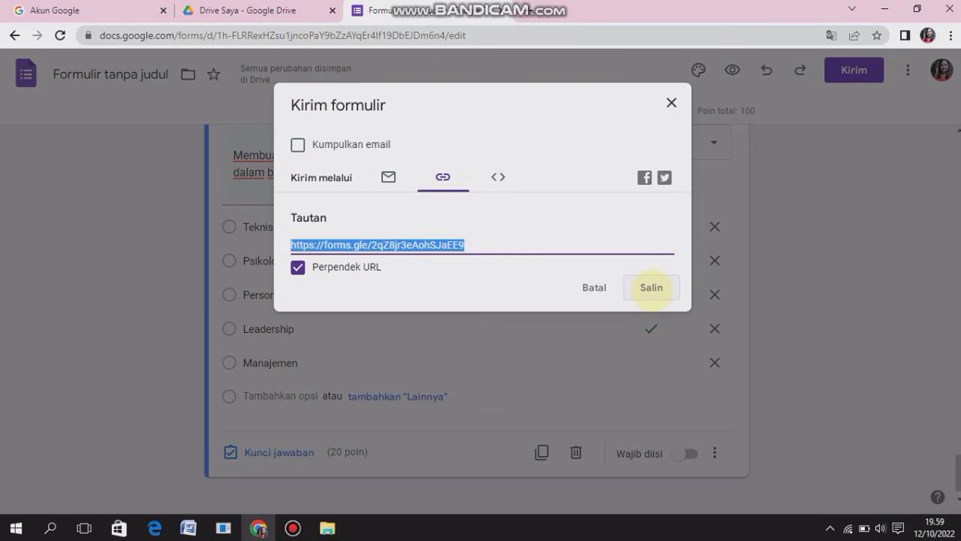
{"action": "left_click", "coordinate": [651, 287]}
{"action": "left_click", "coordinate": [671, 102]}
{"action": "left_click", "coordinate": [671, 102]}
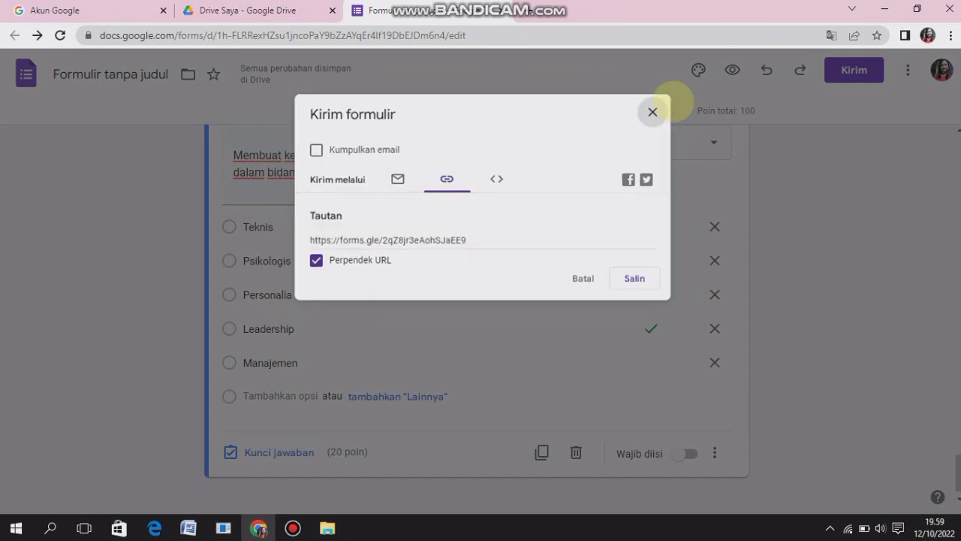